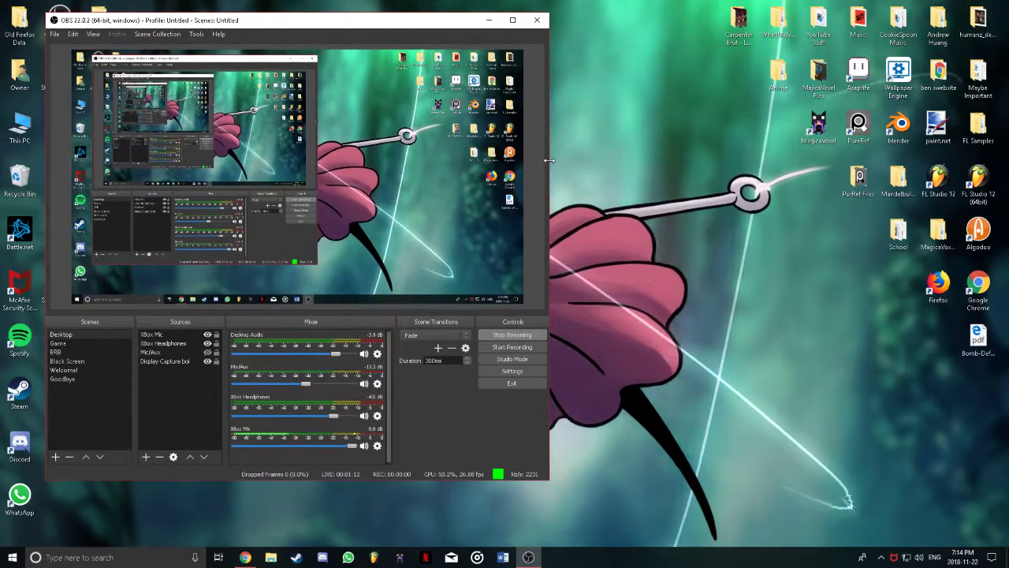
- Launch MagicaVoxel from the desktop and maximize its window
{"action": "left_click_drag", "start_coordinate": [549, 164], "coordinate": [500, 164]}
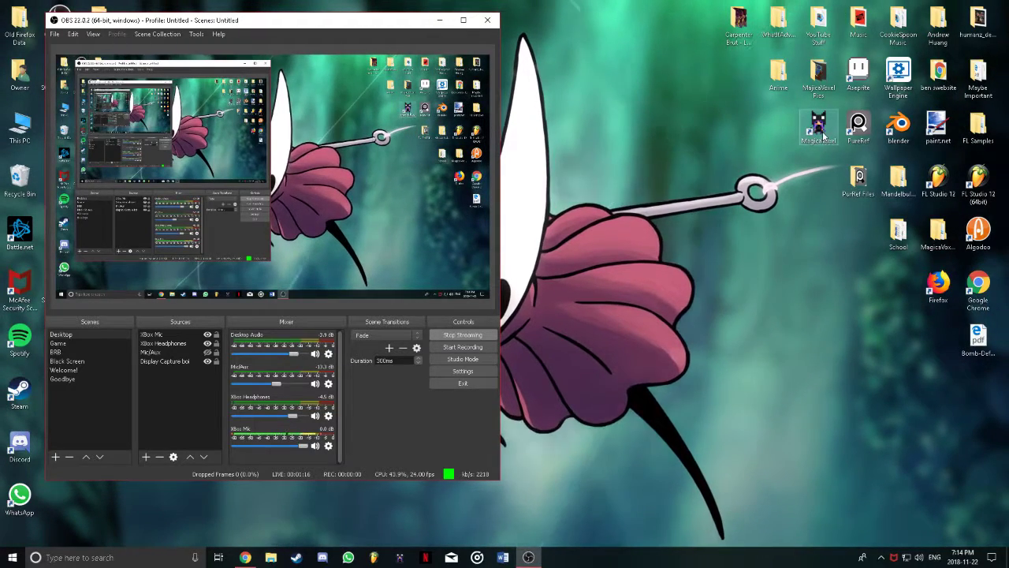
{"action": "left_click", "coordinate": [818, 128]}
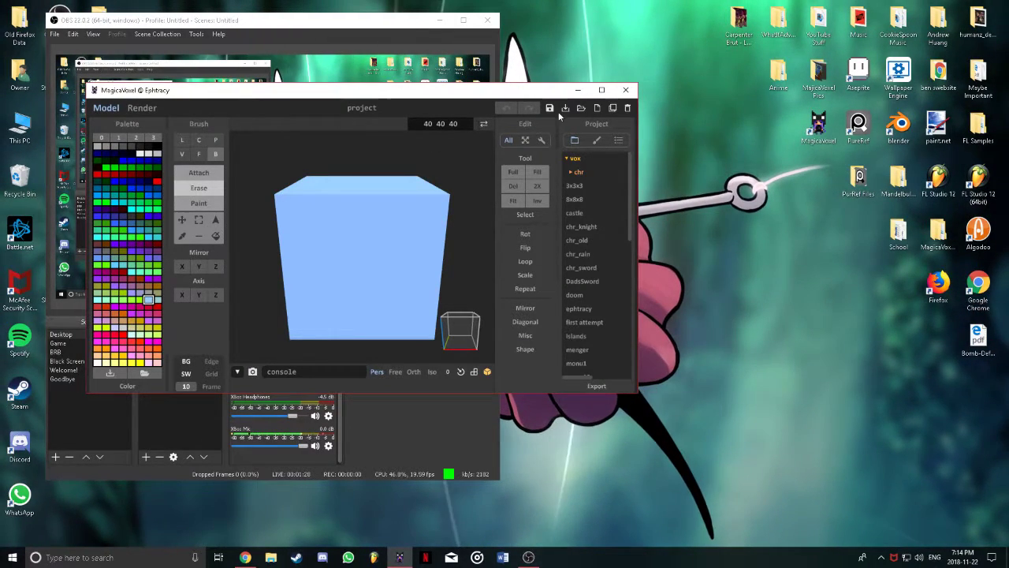
{"action": "left_click", "coordinate": [601, 89]}
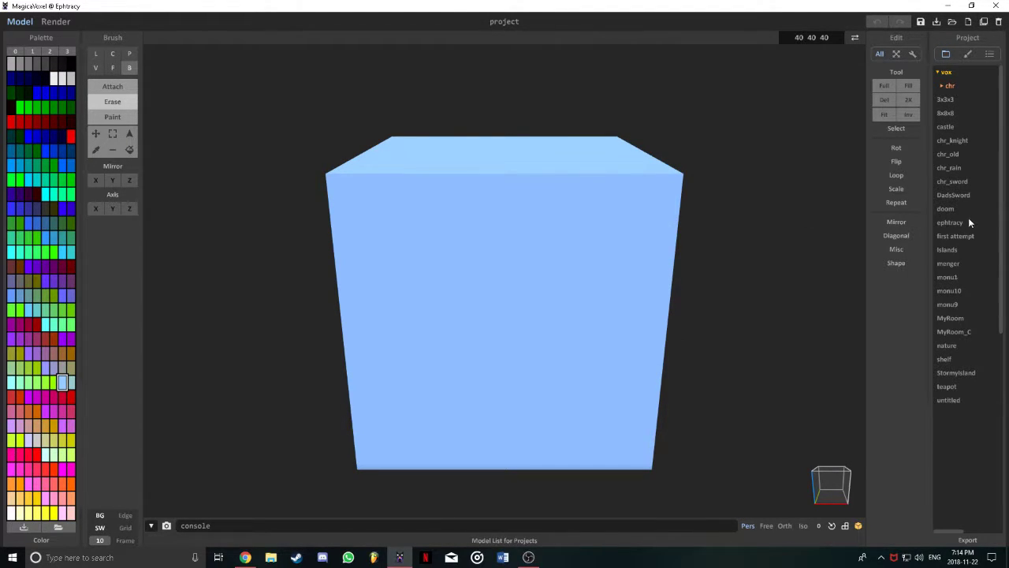
- Open the DadsSword model and look at it from a few angles
{"action": "left_click", "coordinate": [959, 197]}
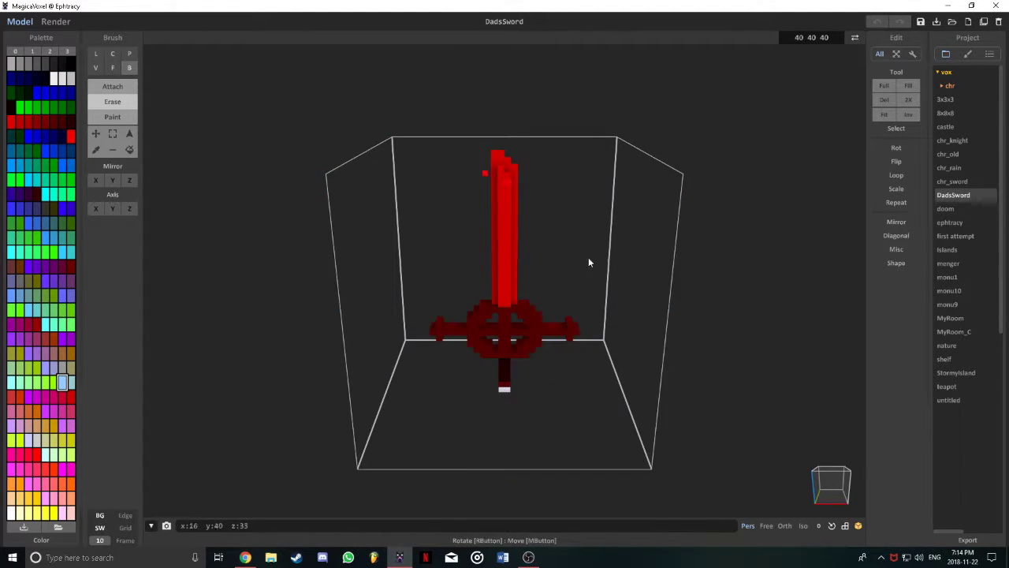
{"action": "mouse_move", "coordinate": [588, 257]}
{"action": "right_mouse_down"}
{"action": "mouse_move", "coordinate": [581, 228]}
{"action": "mouse_move", "coordinate": [591, 251]}
{"action": "right_mouse_up"}
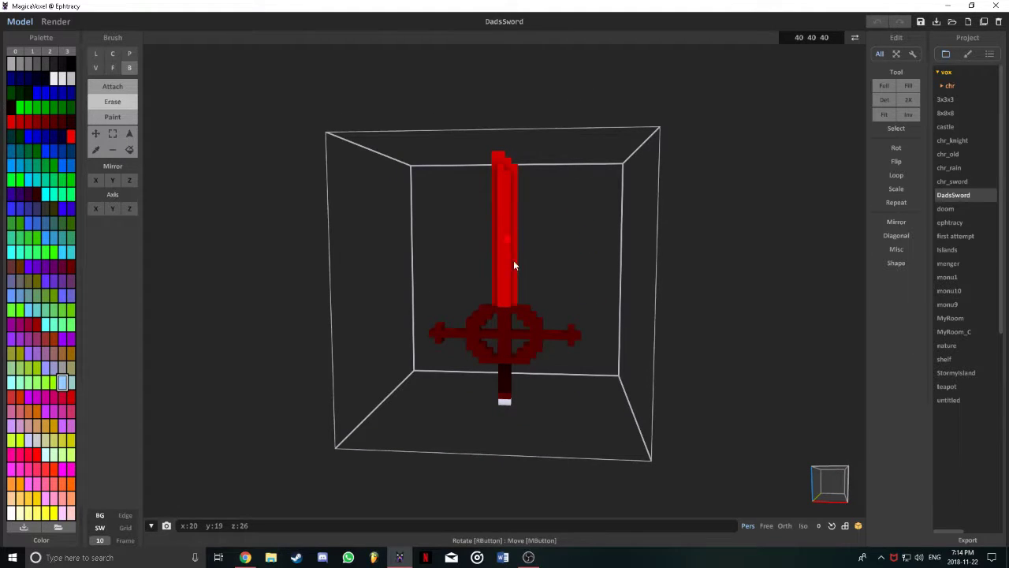
{"action": "mouse_move", "coordinate": [563, 307]}
{"action": "right_mouse_down"}
{"action": "mouse_move", "coordinate": [500, 319]}
{"action": "mouse_move", "coordinate": [374, 315]}
{"action": "mouse_move", "coordinate": [620, 318]}
{"action": "mouse_move", "coordinate": [581, 311]}
{"action": "right_mouse_up"}
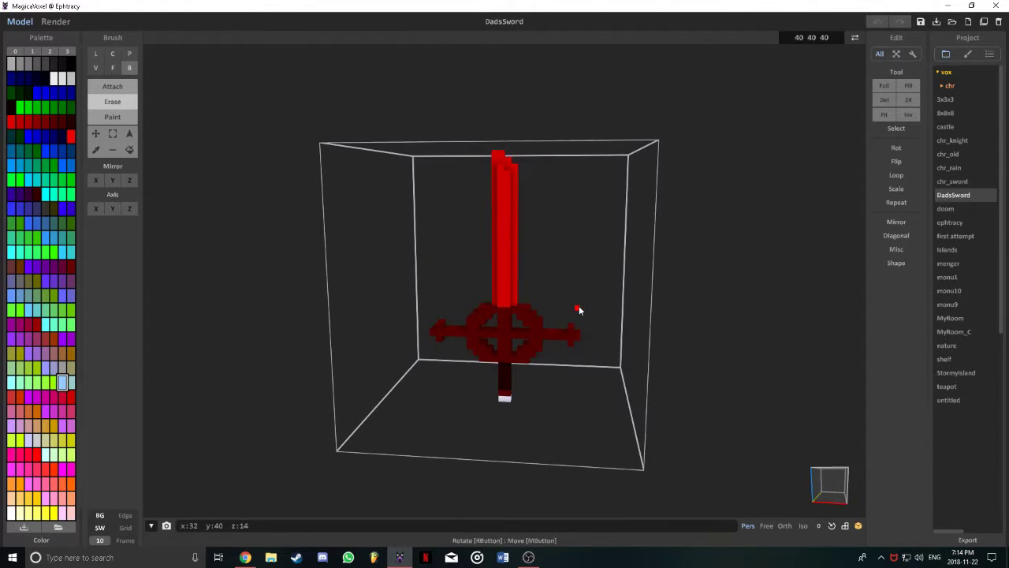
- Open the Islands project and bring the whole scene into an angled view
{"action": "left_click", "coordinate": [944, 250]}
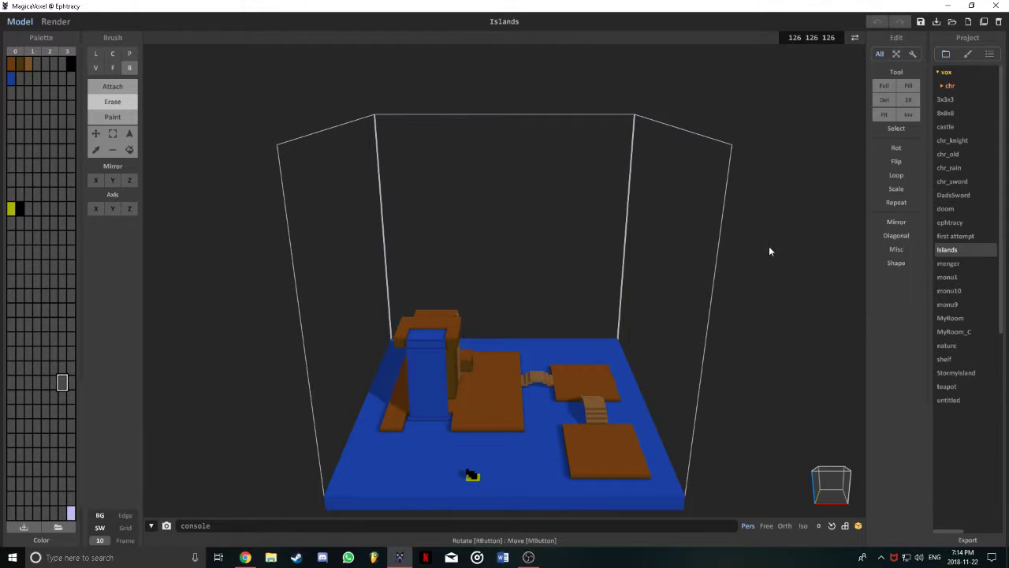
{"action": "right_click_drag", "start_coordinate": [769, 251], "coordinate": [740, 260]}
{"action": "right_click_drag", "start_coordinate": [712, 308], "coordinate": [536, 394]}
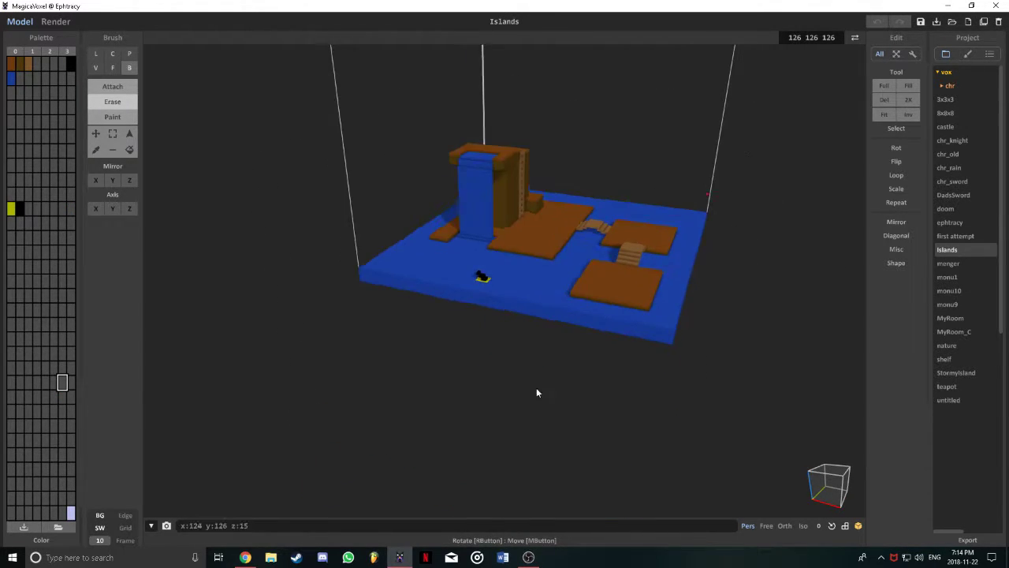
- Erase the small black figure and its yellow base with a box cut into the front water, including the leftover black voxels
{"action": "scroll", "coordinate": [496, 322], "scroll_direction": "up", "scroll_amount": 5}
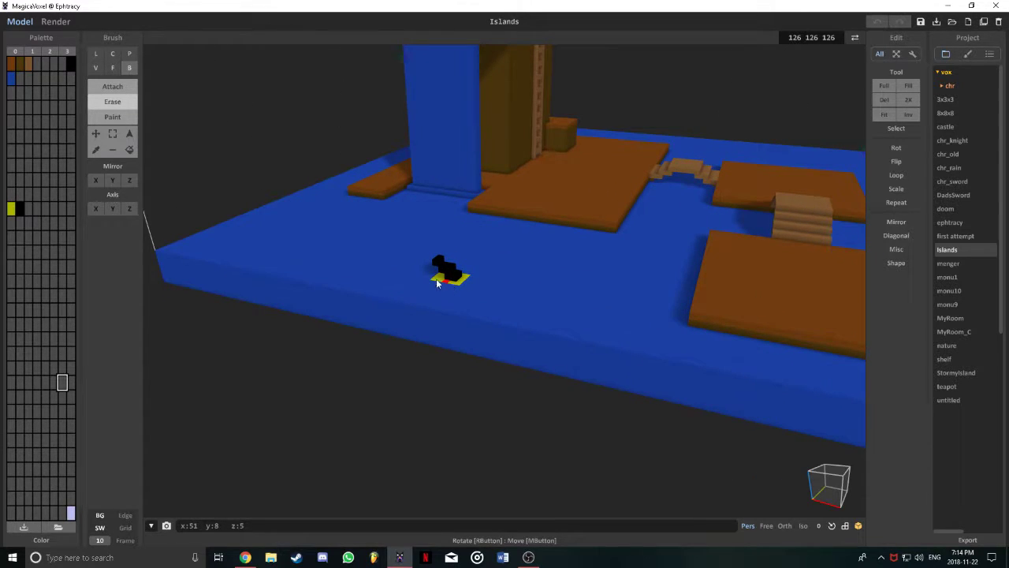
{"action": "scroll", "coordinate": [395, 322], "scroll_direction": "up", "scroll_amount": 1}
{"action": "right_click_drag", "start_coordinate": [400, 329], "coordinate": [275, 238]}
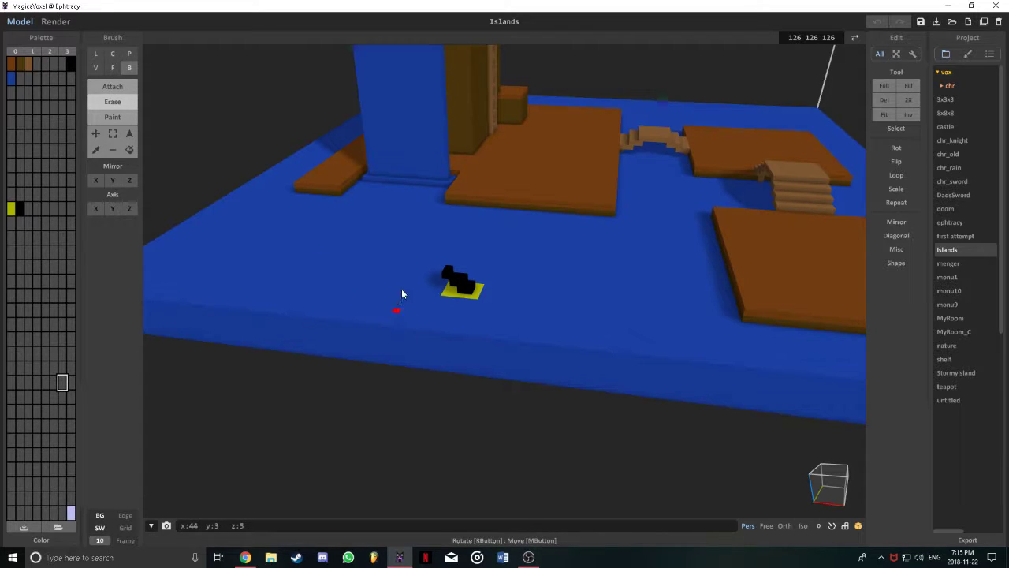
{"action": "mouse_move", "coordinate": [404, 268]}
{"action": "left_mouse_down"}
{"action": "mouse_move", "coordinate": [521, 365]}
{"action": "mouse_move", "coordinate": [517, 379]}
{"action": "left_mouse_up"}
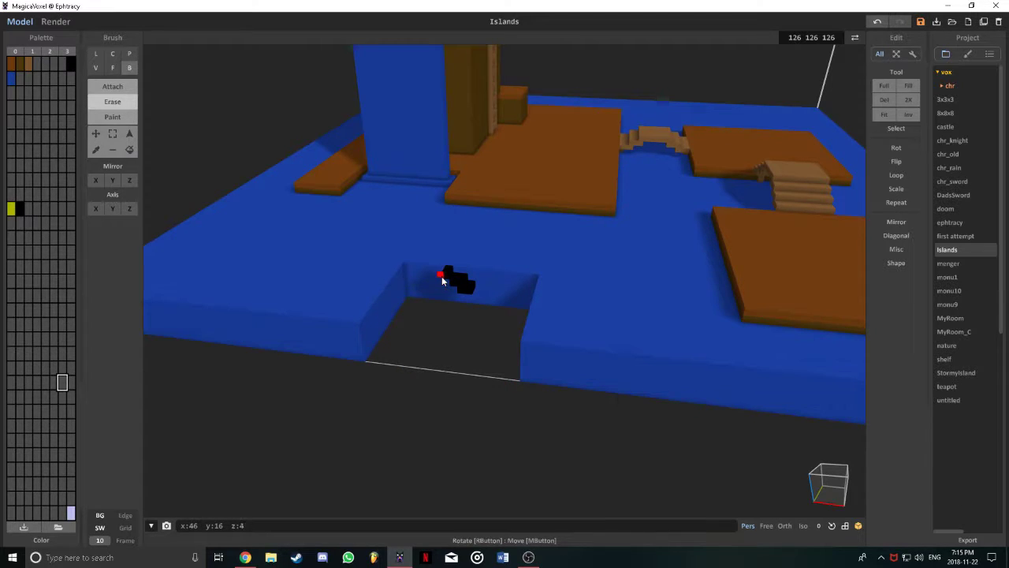
{"action": "left_click", "coordinate": [95, 67]}
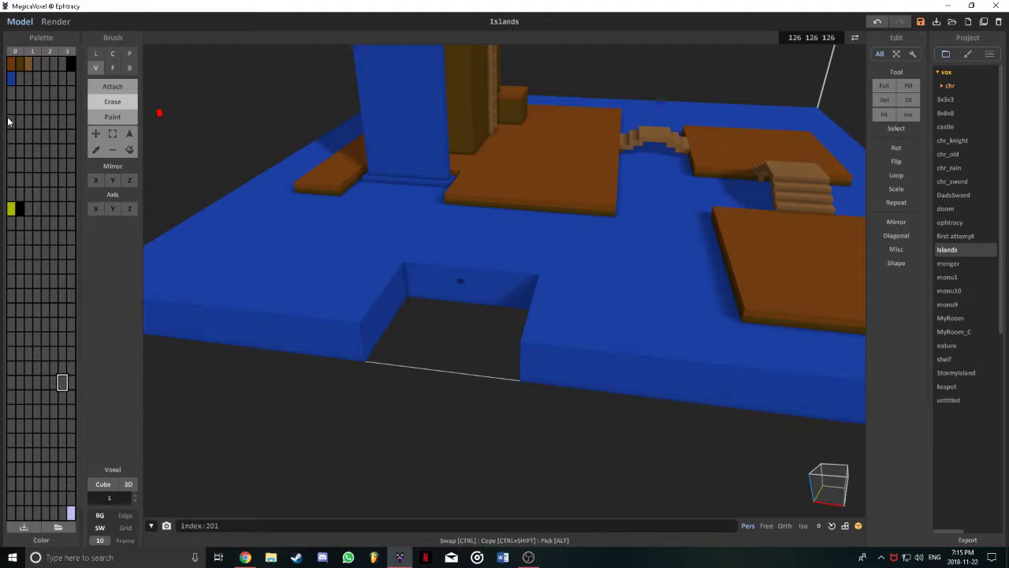
- Fill the hole in the front water back up to the surface by attaching blue layers with the Face brush
{"action": "left_click", "coordinate": [11, 79]}
{"action": "left_click", "coordinate": [112, 86]}
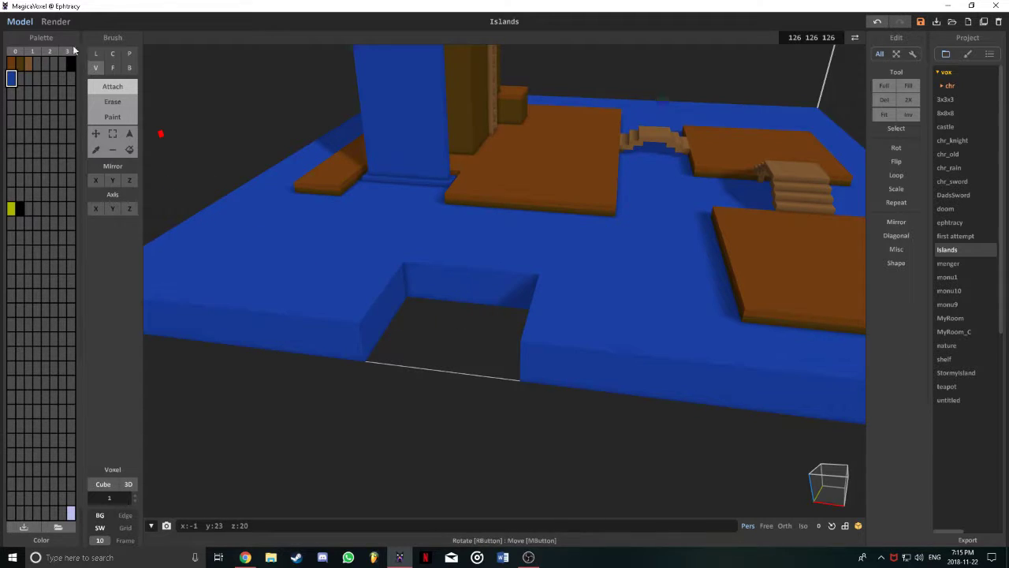
{"action": "left_click", "coordinate": [112, 68]}
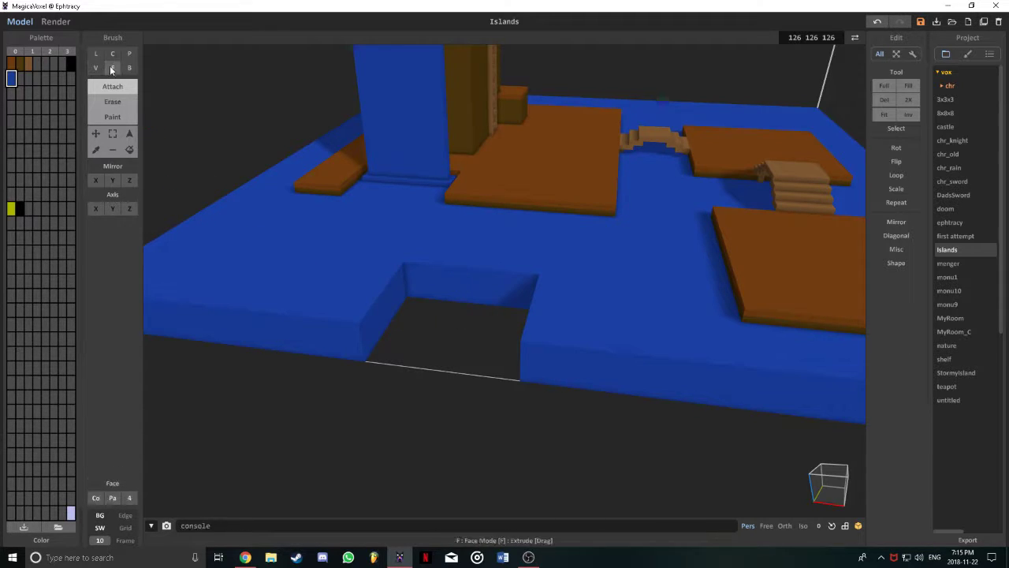
{"action": "left_click", "coordinate": [462, 333]}
{"action": "left_click", "coordinate": [462, 334]}
{"action": "left_click", "coordinate": [461, 333]}
{"action": "left_click", "coordinate": [461, 333]}
{"action": "left_click", "coordinate": [462, 333]}
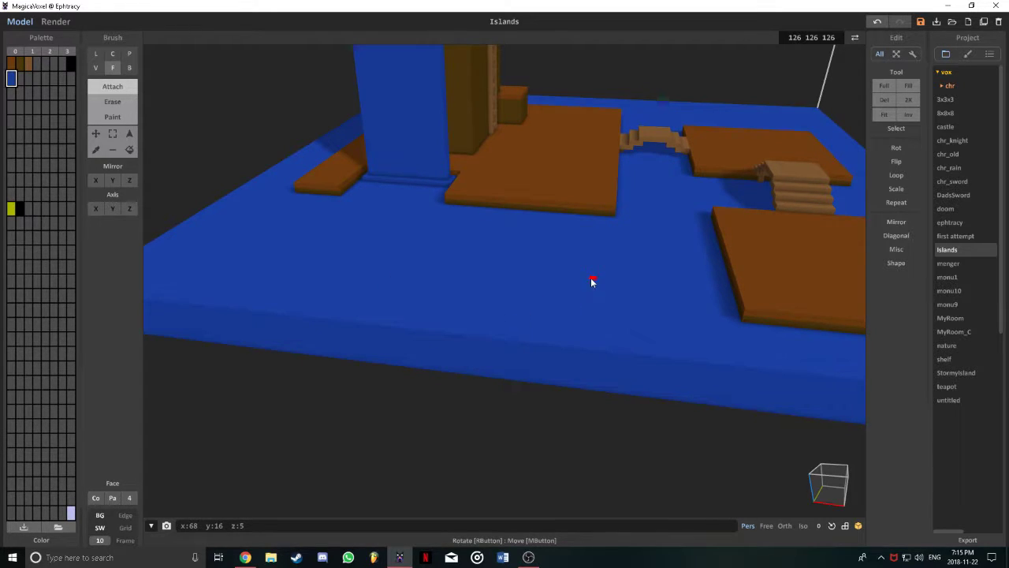
- Render the scene and recolour the blue water to RGB 13, 98, 148, checking the render from another angle
{"action": "right_click_drag", "start_coordinate": [661, 254], "coordinate": [514, 303]}
{"action": "left_click", "coordinate": [69, 22]}
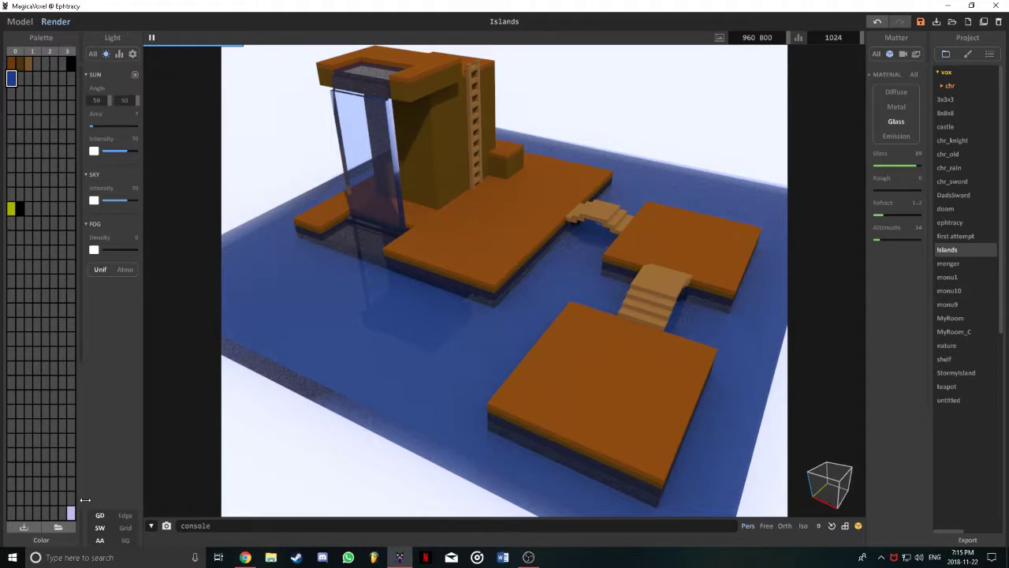
{"action": "left_click", "coordinate": [41, 539]}
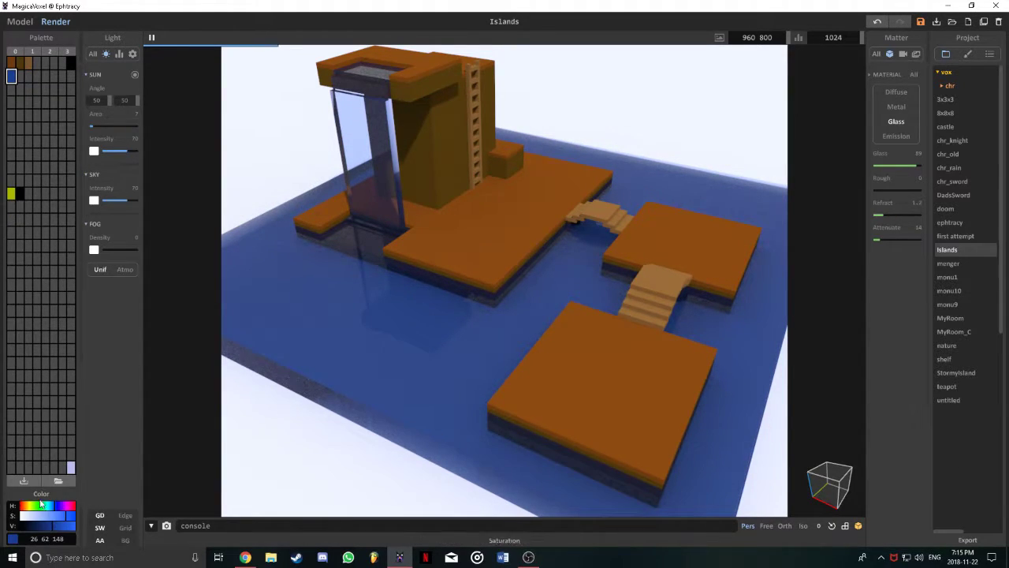
{"action": "left_click_drag", "start_coordinate": [54, 507], "coordinate": [71, 517]}
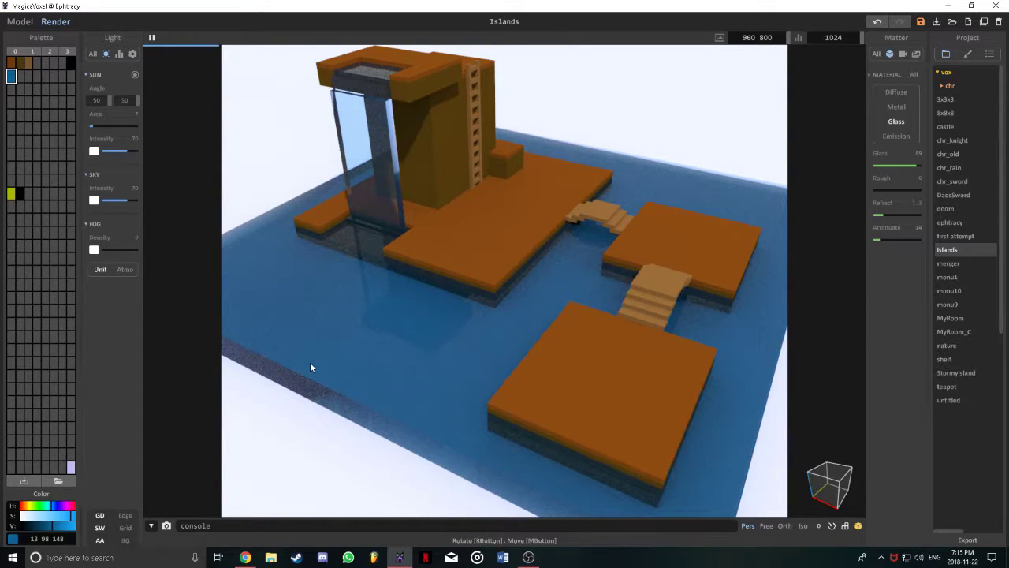
{"action": "right_click_drag", "start_coordinate": [341, 394], "coordinate": [344, 386]}
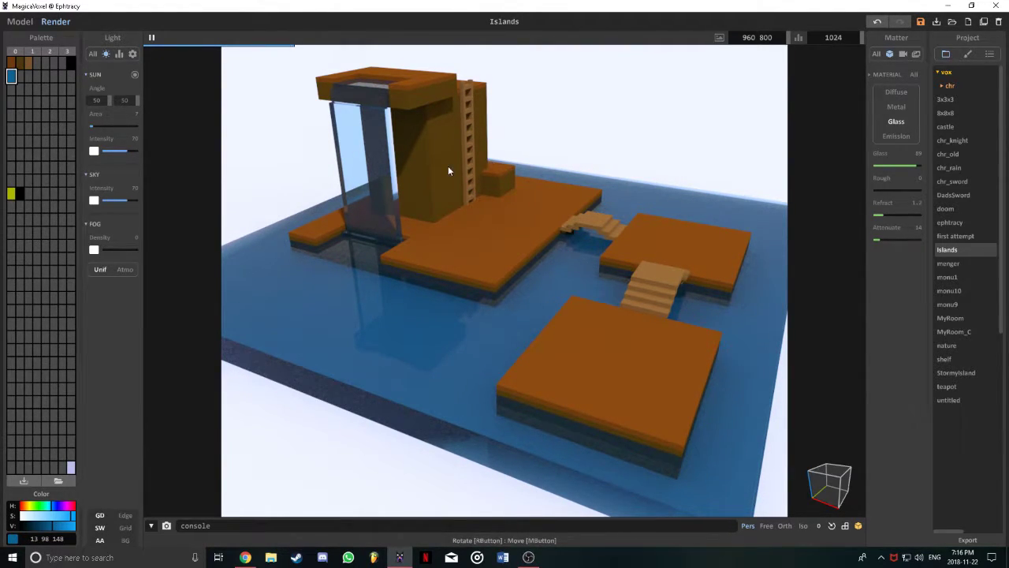
{"action": "mouse_move", "coordinate": [447, 170]}
{"action": "right_mouse_down"}
{"action": "mouse_move", "coordinate": [370, 153]}
{"action": "mouse_move", "coordinate": [499, 168]}
{"action": "mouse_move", "coordinate": [435, 176]}
{"action": "right_mouse_up"}
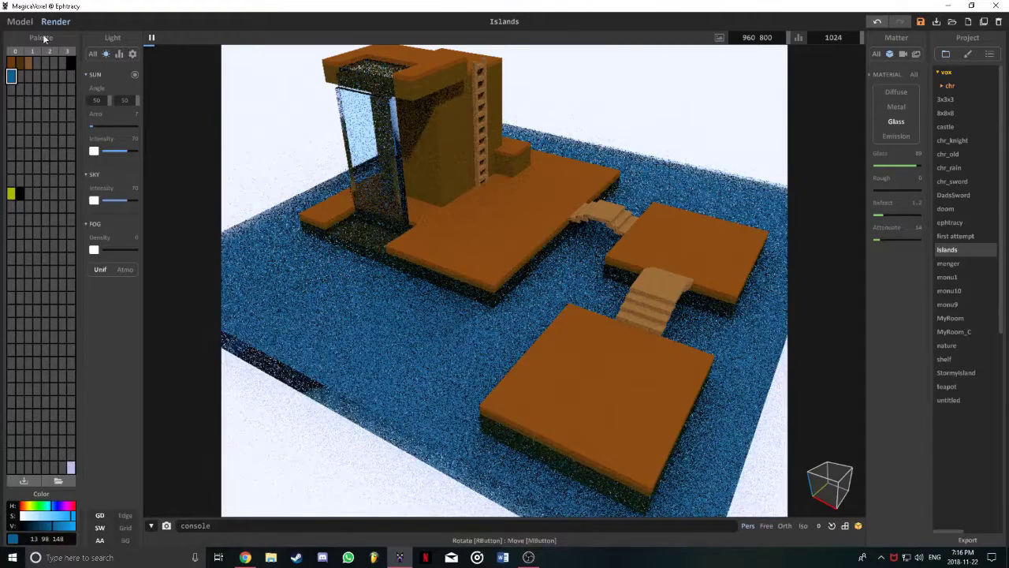
- Return to model editing and frame the main island with its waterfall and ladder
{"action": "left_click", "coordinate": [19, 22]}
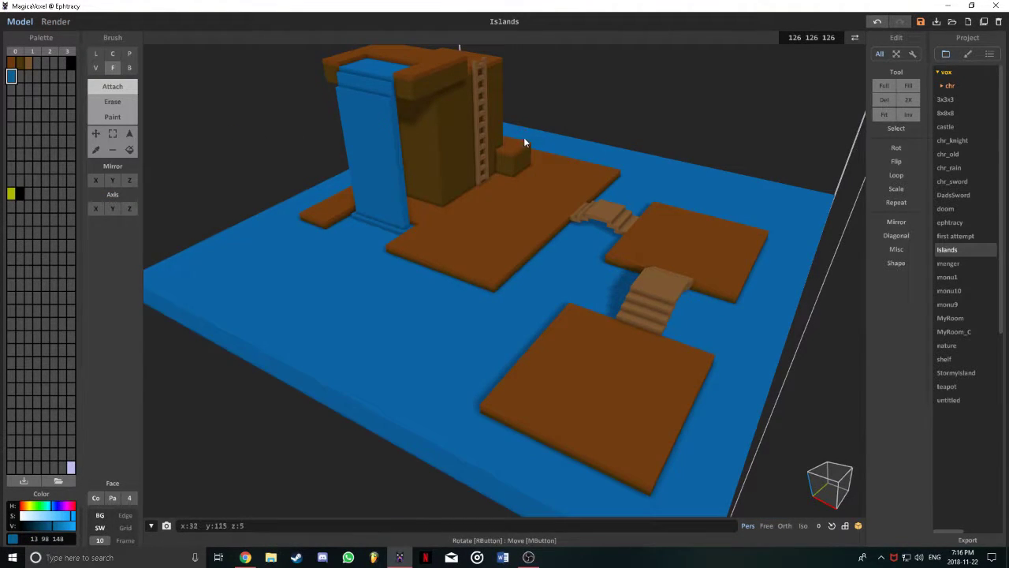
{"action": "middle_click_drag", "start_coordinate": [525, 143], "coordinate": [448, 234]}
{"action": "right_click_drag", "start_coordinate": [448, 213], "coordinate": [611, 217]}
{"action": "right_click_drag", "start_coordinate": [549, 236], "coordinate": [574, 254]}
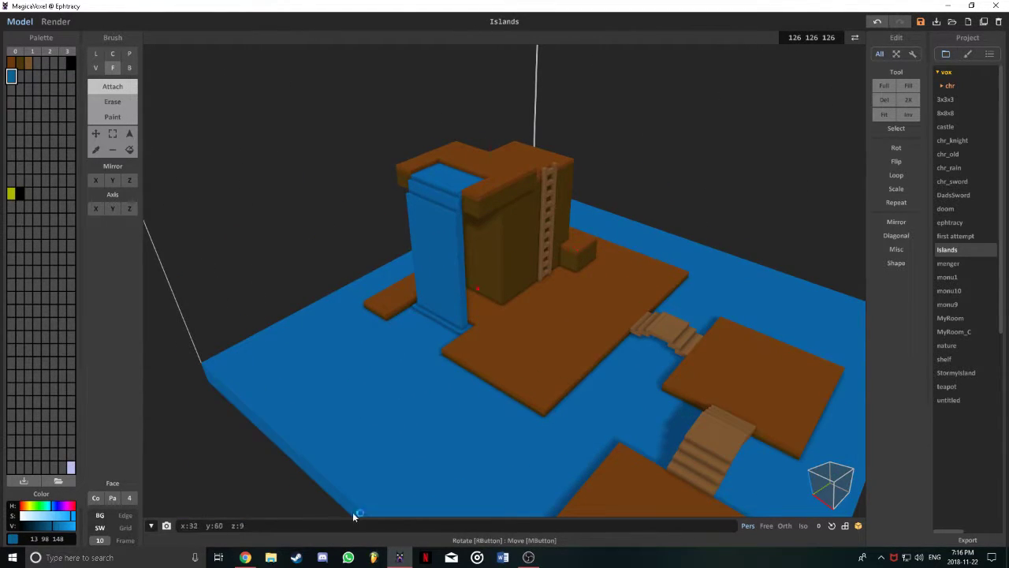
- Check the YouTube live dashboard in Chrome, and return to the Islands model in MagicaVoxel
{"action": "left_click", "coordinate": [245, 557]}
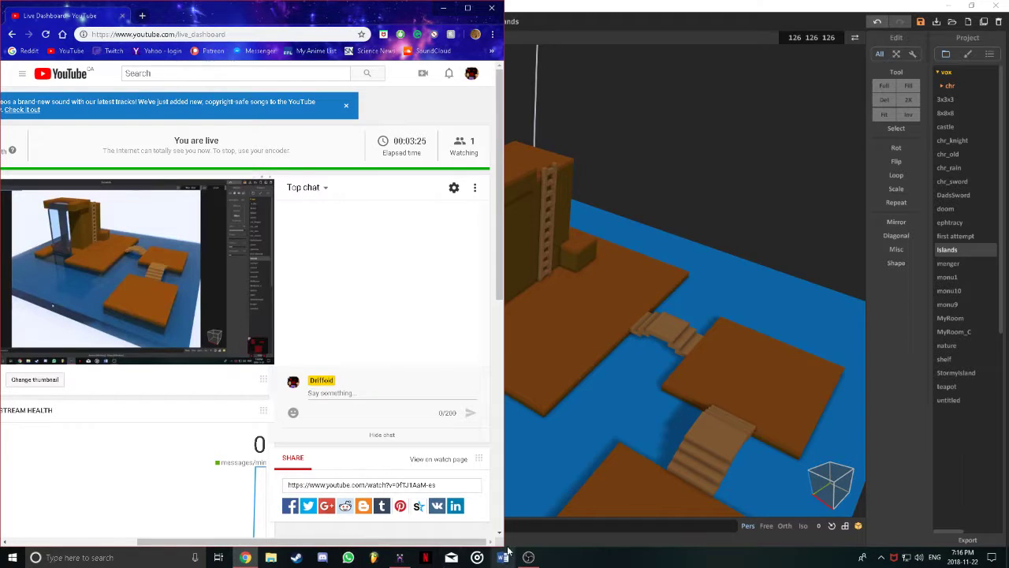
{"action": "left_click", "coordinate": [599, 11]}
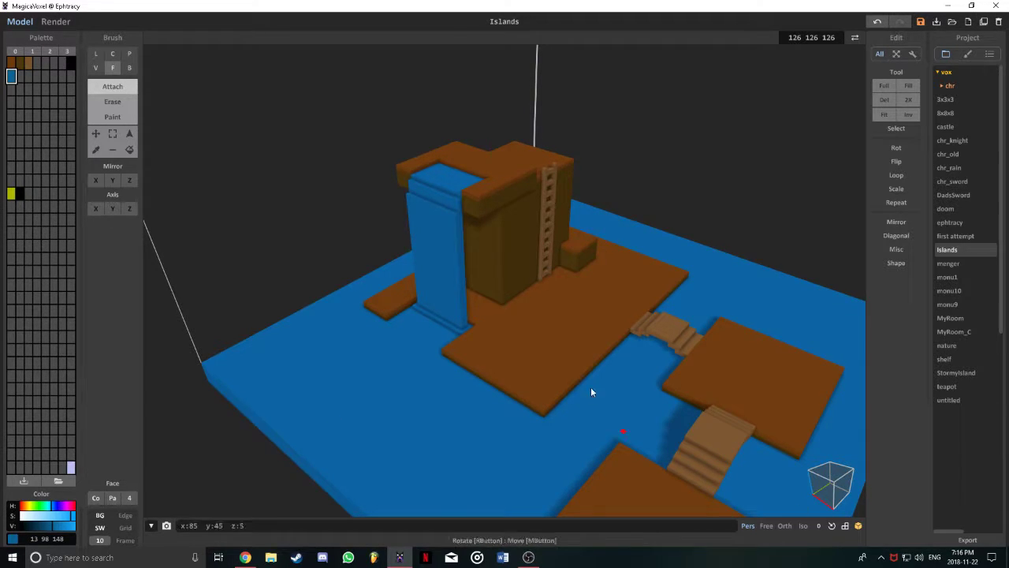
{"action": "mouse_move", "coordinate": [612, 380]}
{"action": "middle_mouse_down"}
{"action": "mouse_move", "coordinate": [520, 280]}
{"action": "mouse_move", "coordinate": [530, 271]}
{"action": "mouse_move", "coordinate": [537, 286]}
{"action": "middle_mouse_up"}
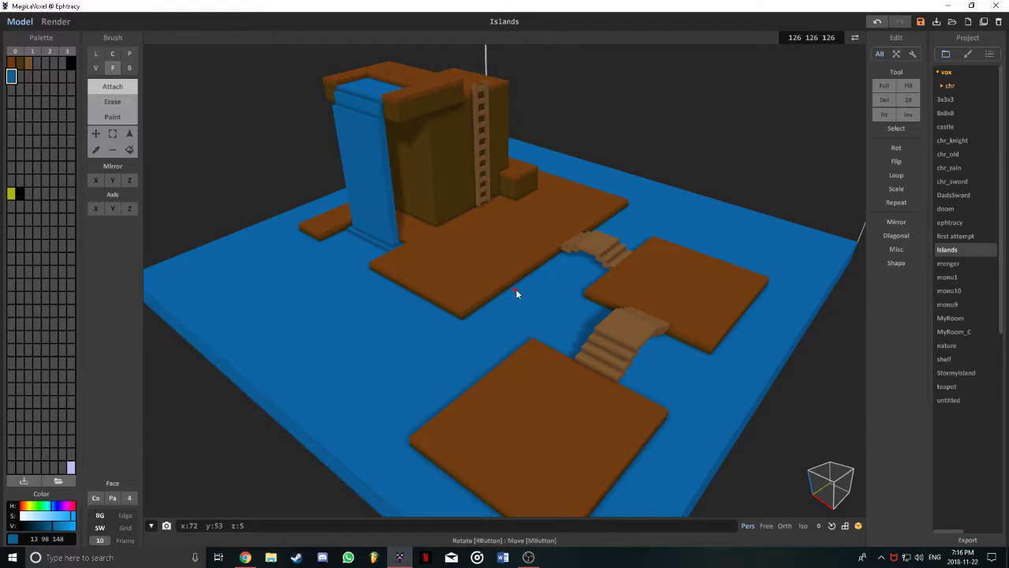
{"action": "mouse_move", "coordinate": [513, 293]}
{"action": "right_mouse_down"}
{"action": "mouse_move", "coordinate": [527, 298]}
{"action": "mouse_move", "coordinate": [502, 282]}
{"action": "mouse_move", "coordinate": [515, 286]}
{"action": "right_mouse_up"}
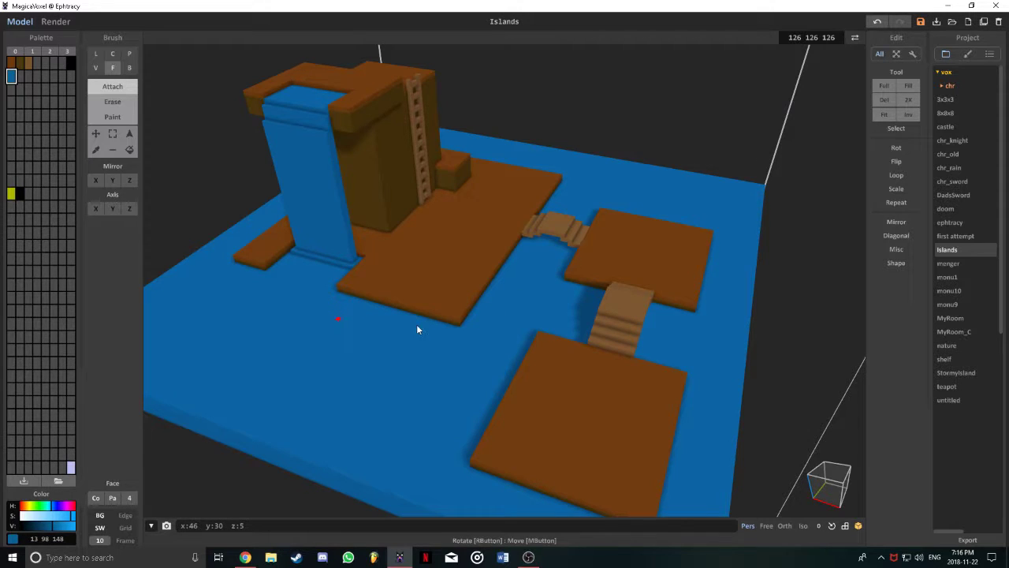
{"action": "right_click_drag", "start_coordinate": [418, 329], "coordinate": [405, 311]}
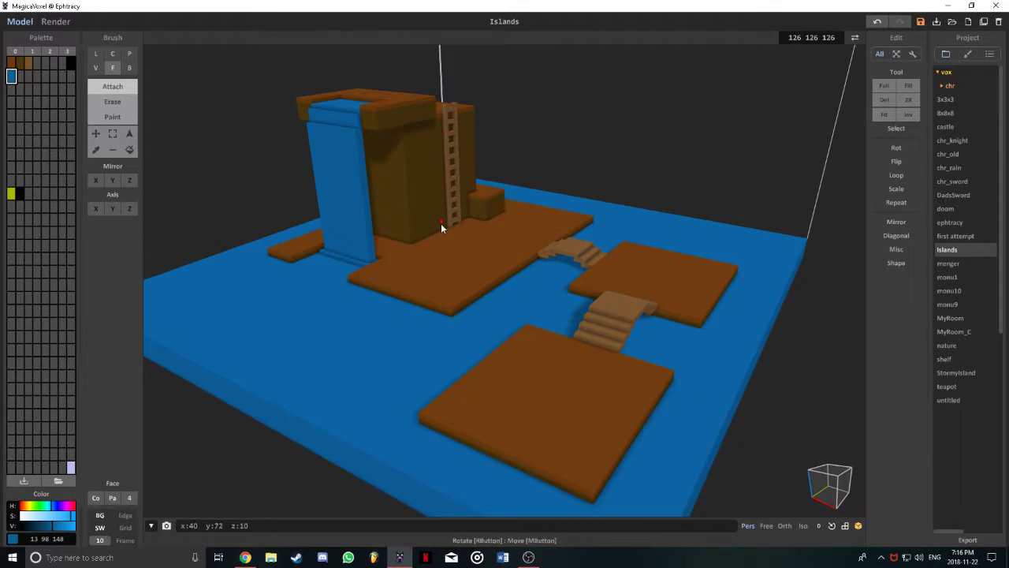
{"action": "right_click_drag", "start_coordinate": [441, 223], "coordinate": [467, 258]}
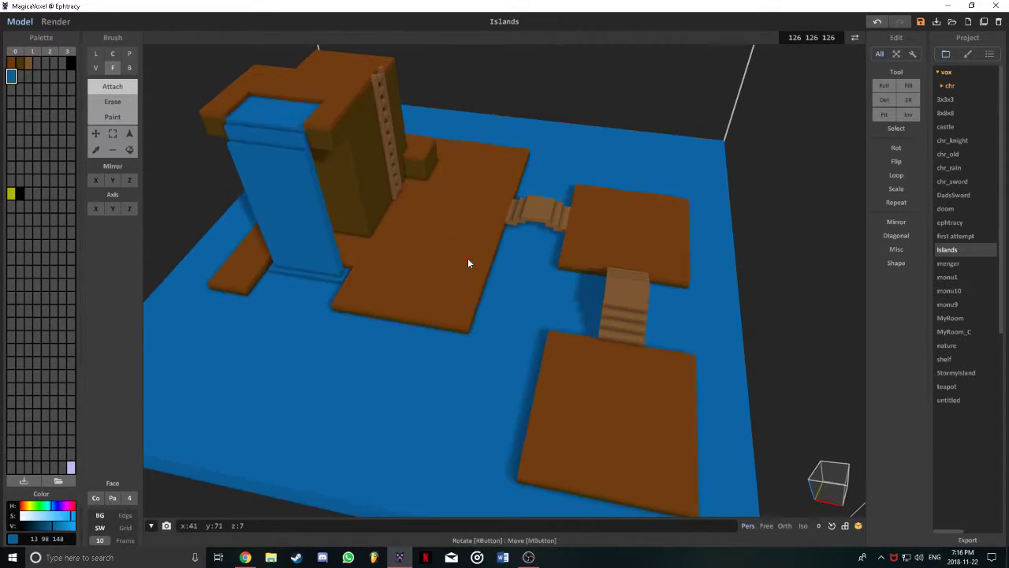
- Build a one-voxel-wide vertical pole in light brown (121, 85, 45) on the main island beside the small block, using the Voxel brush
{"action": "left_click", "coordinate": [27, 66]}
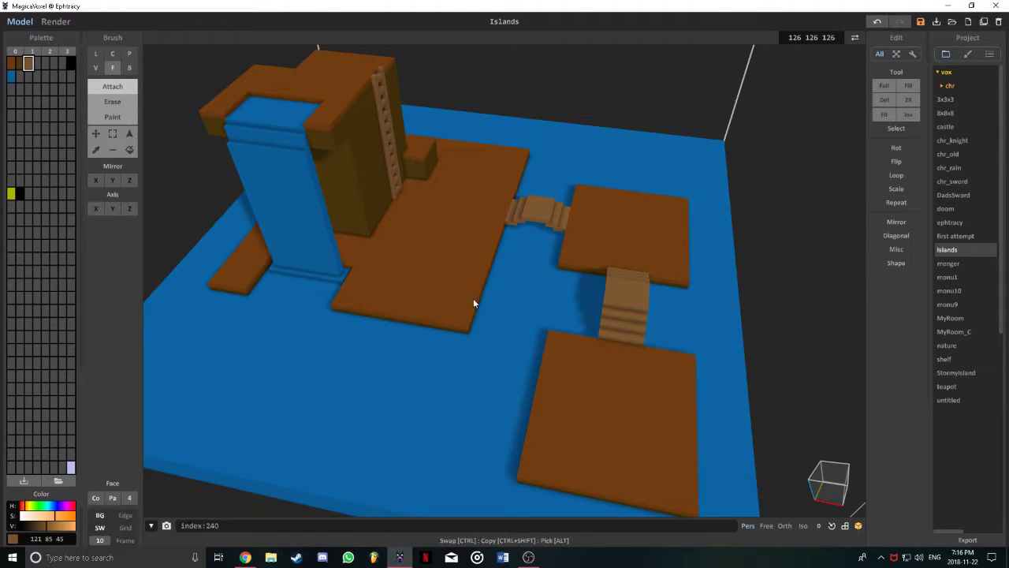
{"action": "left_click", "coordinate": [499, 168]}
{"action": "key", "text": "ctrl+z"}
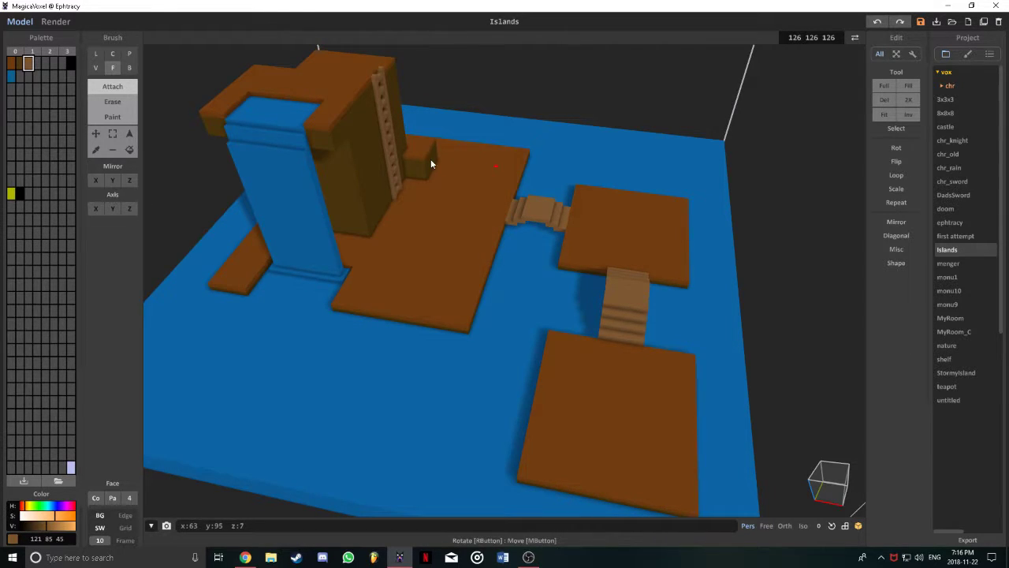
{"action": "key", "text": "v"}
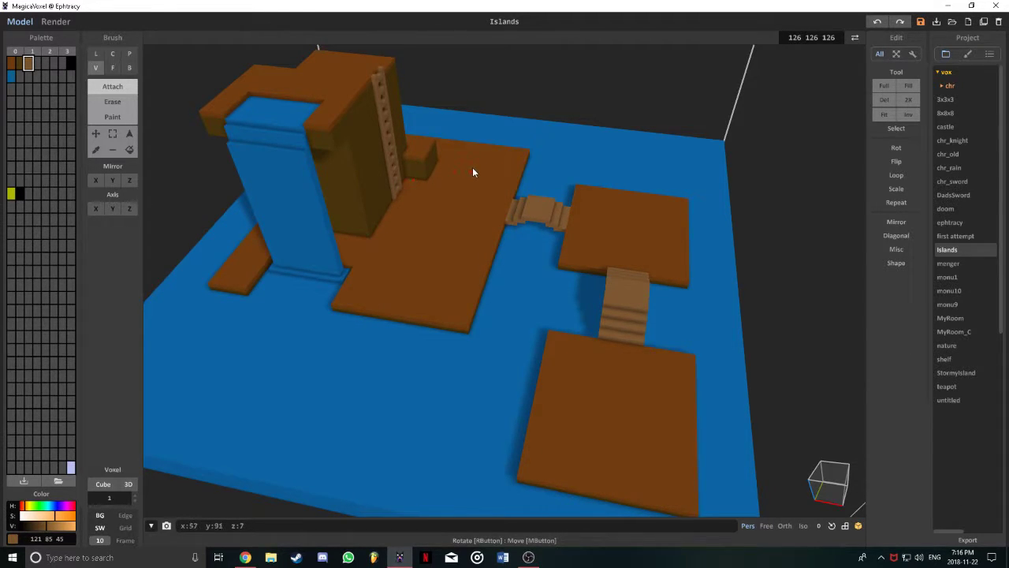
{"action": "scroll", "coordinate": [472, 167], "scroll_direction": "up", "scroll_amount": 5}
{"action": "middle_click_drag", "start_coordinate": [481, 281], "coordinate": [490, 331]}
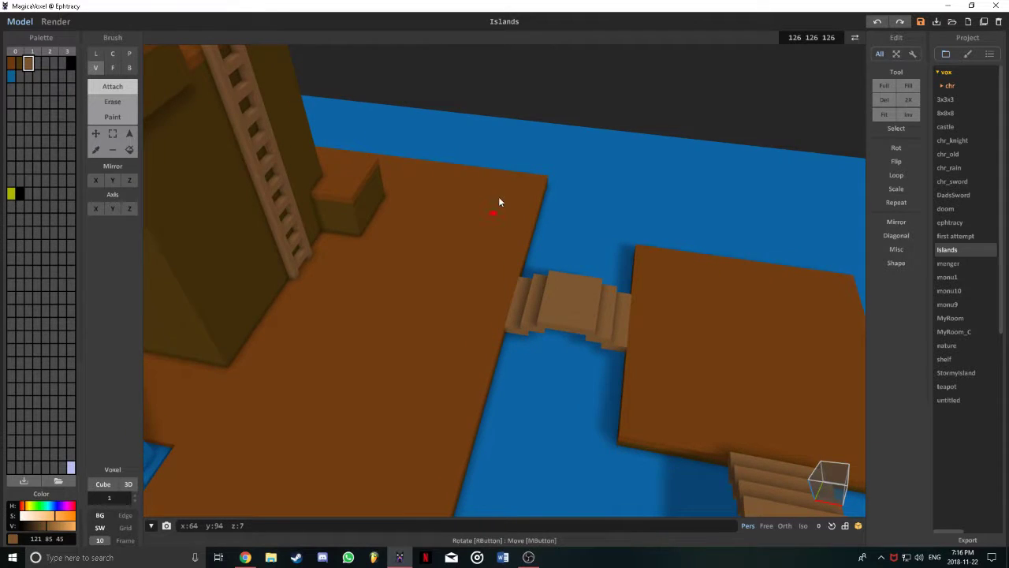
{"action": "right_click_drag", "start_coordinate": [499, 200], "coordinate": [435, 214]}
{"action": "right_click_drag", "start_coordinate": [564, 205], "coordinate": [365, 253]}
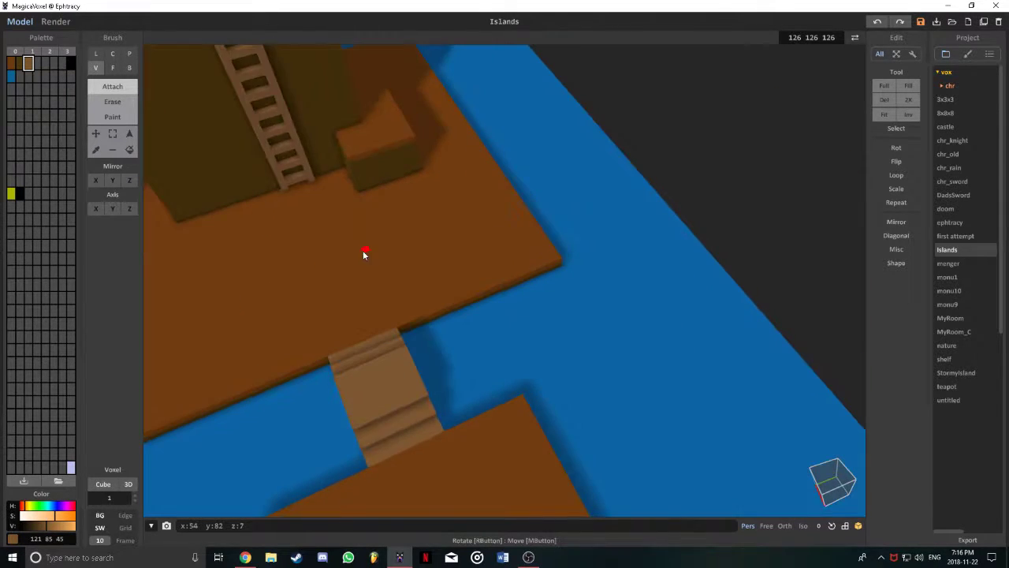
{"action": "left_click", "coordinate": [463, 216]}
{"action": "right_click_drag", "start_coordinate": [462, 209], "coordinate": [409, 276]}
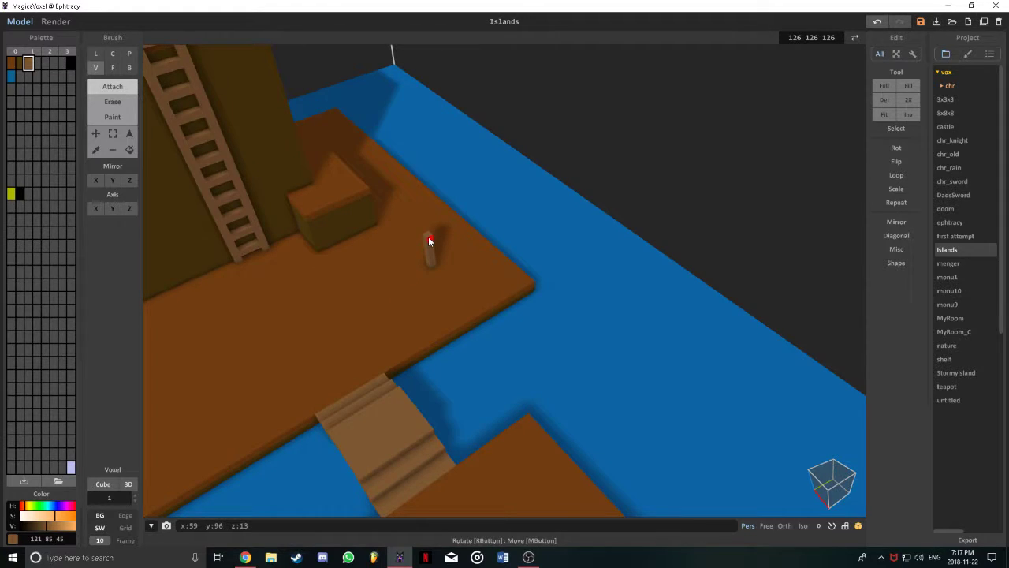
{"action": "left_click", "coordinate": [428, 236]}
{"action": "left_click", "coordinate": [428, 231]}
{"action": "left_click", "coordinate": [428, 225]}
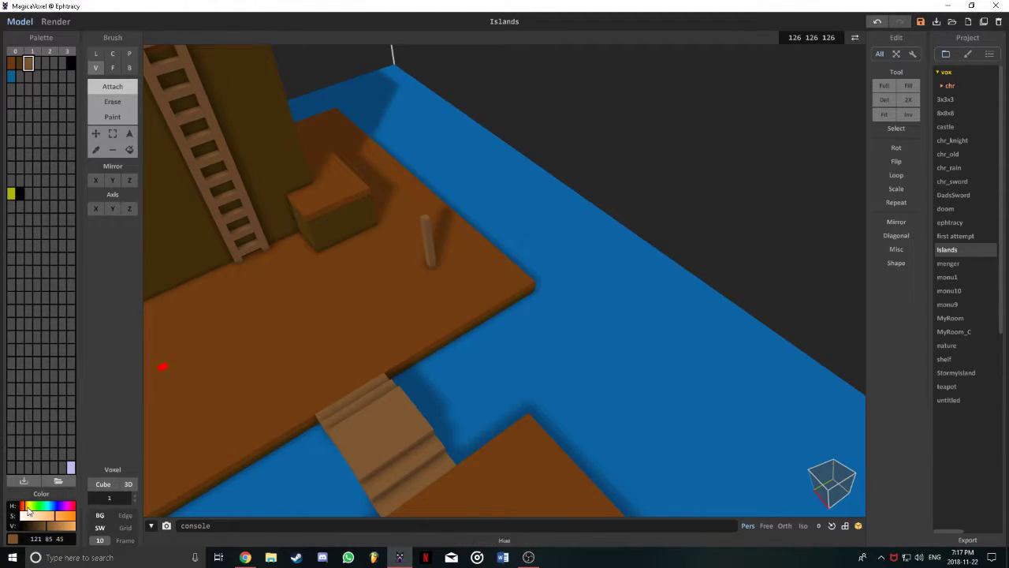
- Adjust the light brown palette colour to RGB 121, 85, 48
{"action": "mouse_move", "coordinate": [63, 516]}
{"action": "left_mouse_down"}
{"action": "mouse_move", "coordinate": [86, 514]}
{"action": "mouse_move", "coordinate": [54, 519]}
{"action": "left_mouse_up"}
{"action": "mouse_move", "coordinate": [55, 518]}
{"action": "left_mouse_down"}
{"action": "mouse_move", "coordinate": [77, 519]}
{"action": "mouse_move", "coordinate": [55, 518]}
{"action": "left_mouse_up"}
{"action": "mouse_move", "coordinate": [251, 439]}
{"action": "right_mouse_down"}
{"action": "mouse_move", "coordinate": [276, 418]}
{"action": "mouse_move", "coordinate": [250, 423]}
{"action": "right_mouse_up"}
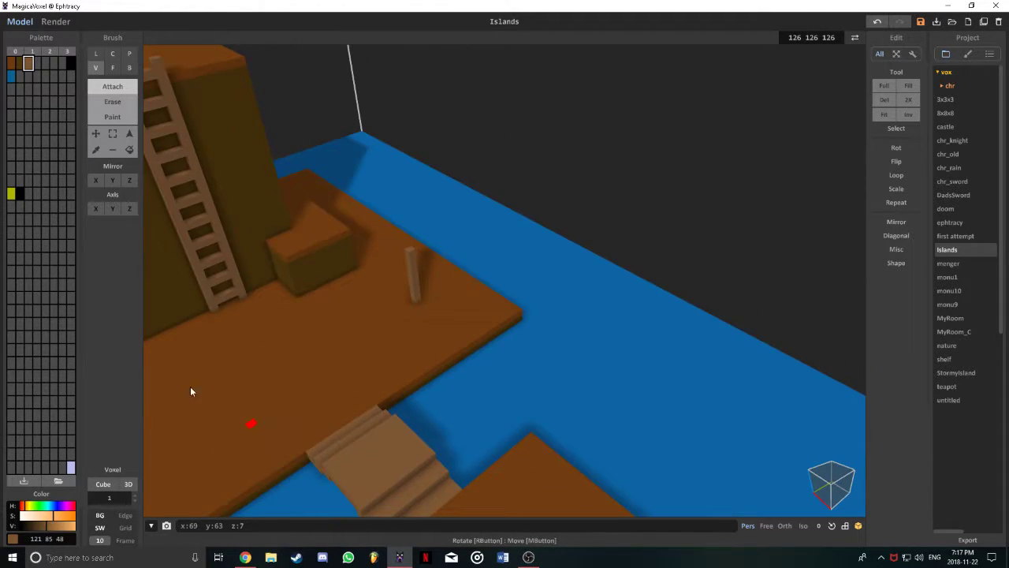
- Mix a bright orange, RGB 237, 98, 0, in the next empty palette slot
{"action": "left_click", "coordinate": [36, 63]}
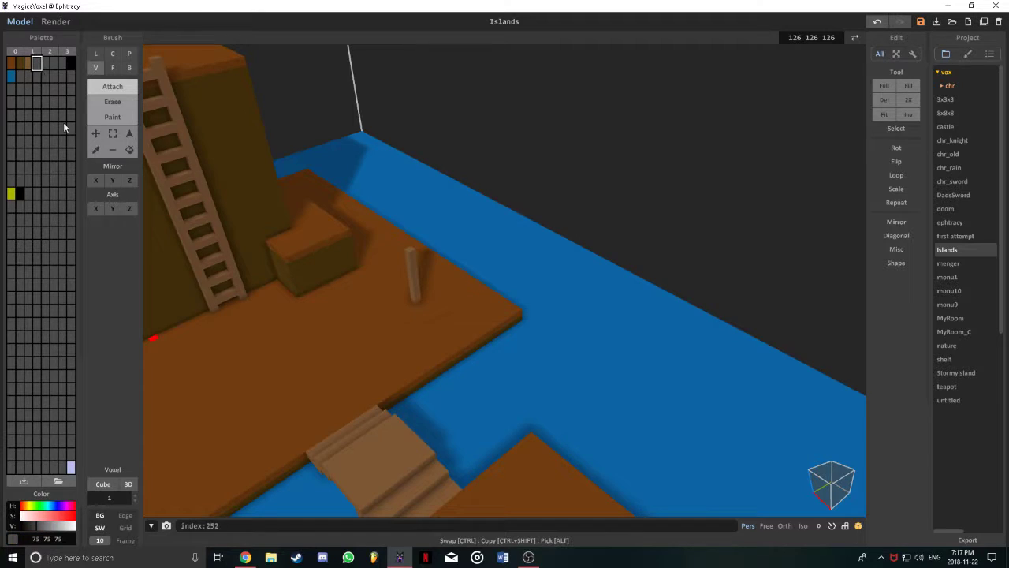
{"action": "left_click", "coordinate": [26, 506]}
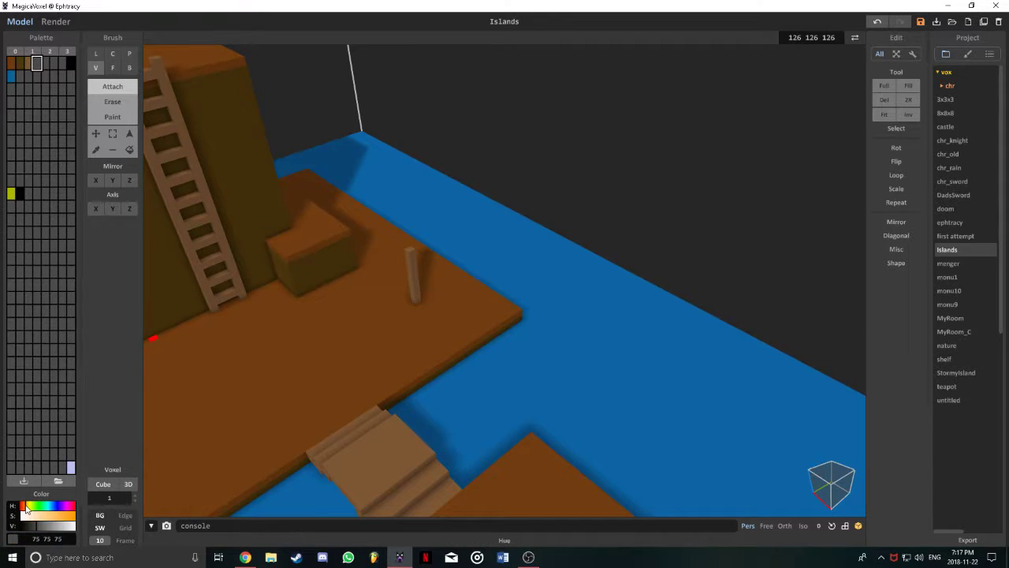
{"action": "left_click", "coordinate": [24, 507]}
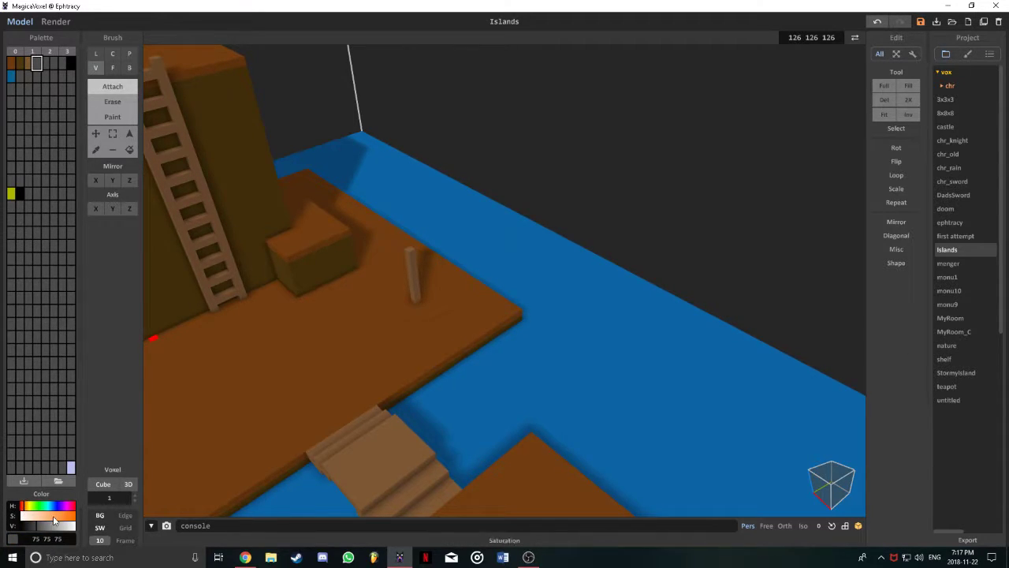
{"action": "left_click", "coordinate": [69, 516]}
{"action": "left_click_drag", "start_coordinate": [56, 525], "coordinate": [73, 528]}
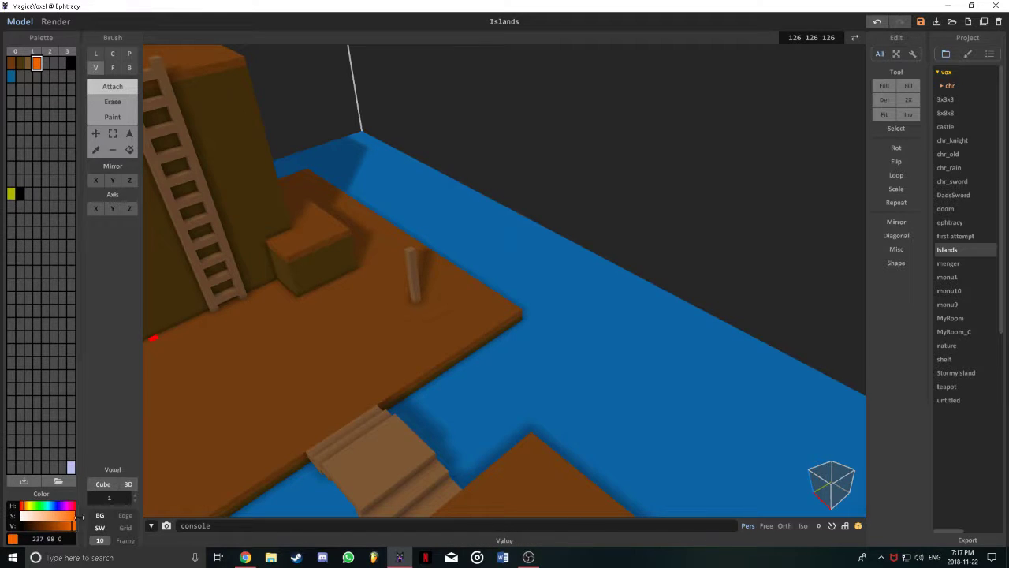
- Attach orange voxels around and on top of the pole's upper end to form a small one-layer crown with a centre voxel
{"action": "right_click_drag", "start_coordinate": [424, 277], "coordinate": [686, 355]}
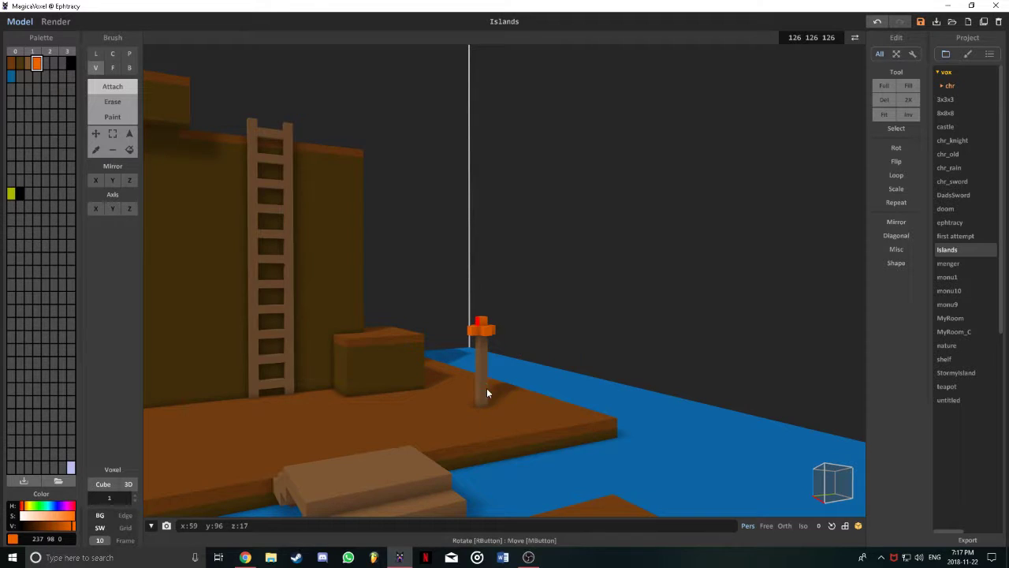
{"action": "right_click_drag", "start_coordinate": [487, 388], "coordinate": [595, 389]}
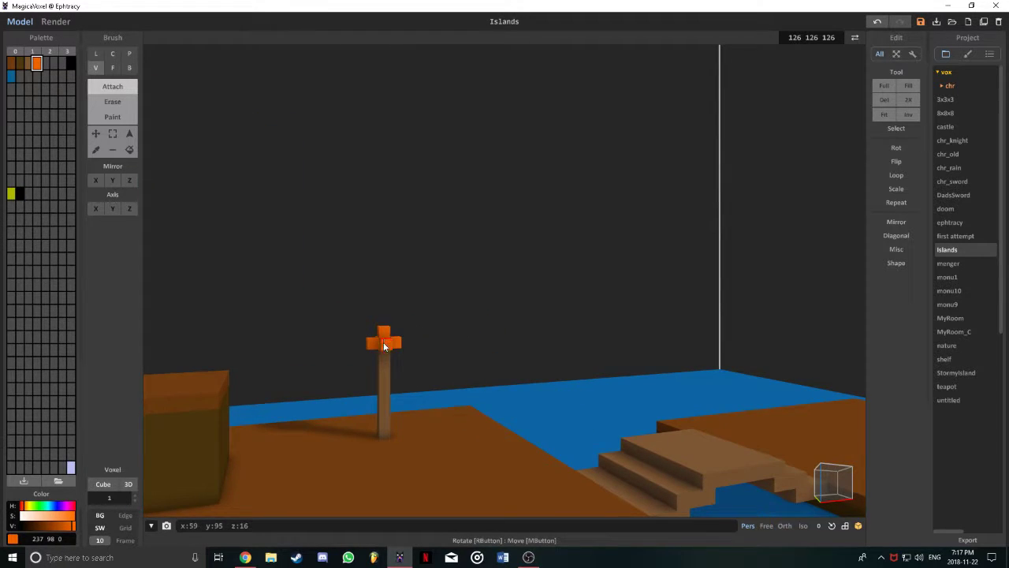
{"action": "right_click_drag", "start_coordinate": [383, 342], "coordinate": [399, 391]}
{"action": "right_click_drag", "start_coordinate": [380, 341], "coordinate": [174, 115]}
- Widen the orange crown to 5 by 5 voxels with the Box brush and add a second full layer on top
{"action": "left_click", "coordinate": [129, 67]}
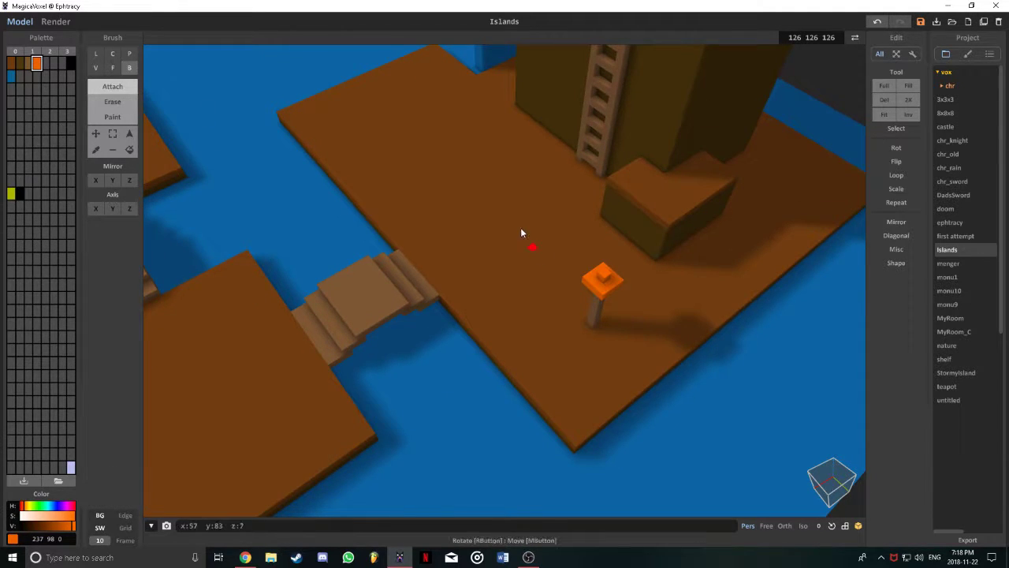
{"action": "left_click_drag", "start_coordinate": [585, 286], "coordinate": [621, 288]}
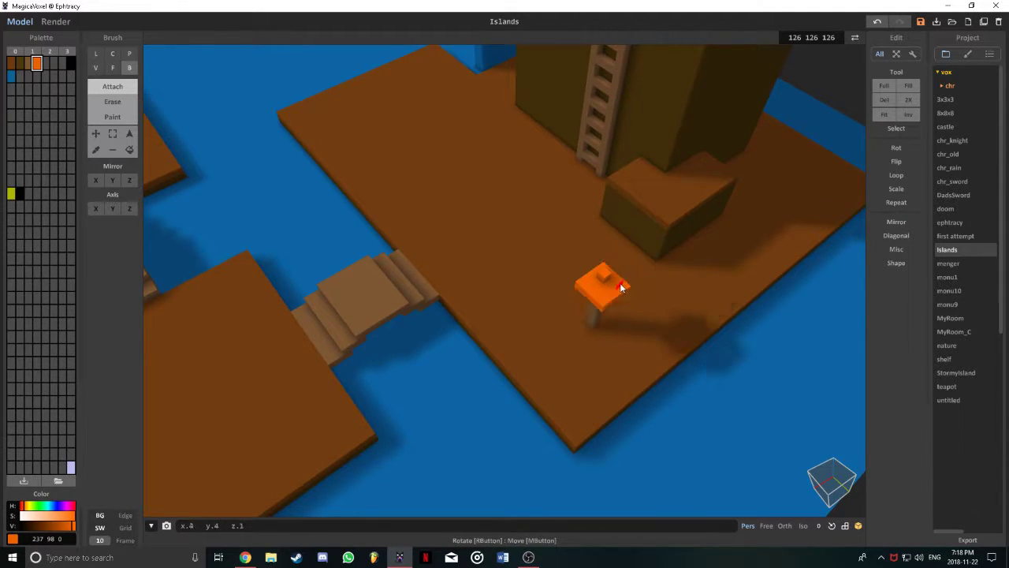
{"action": "right_click_drag", "start_coordinate": [620, 288], "coordinate": [393, 367]}
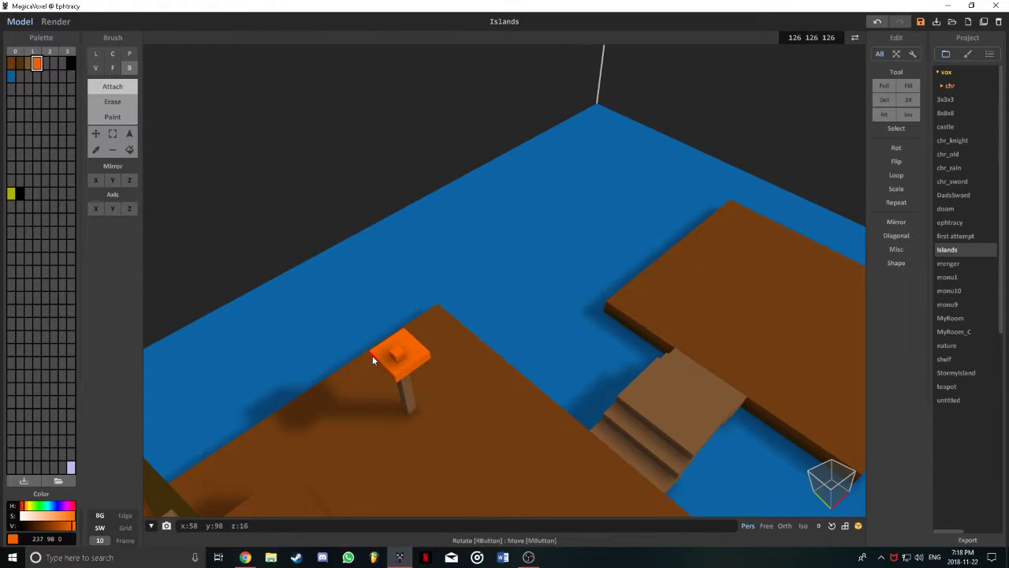
{"action": "left_click_drag", "start_coordinate": [373, 356], "coordinate": [425, 363]}
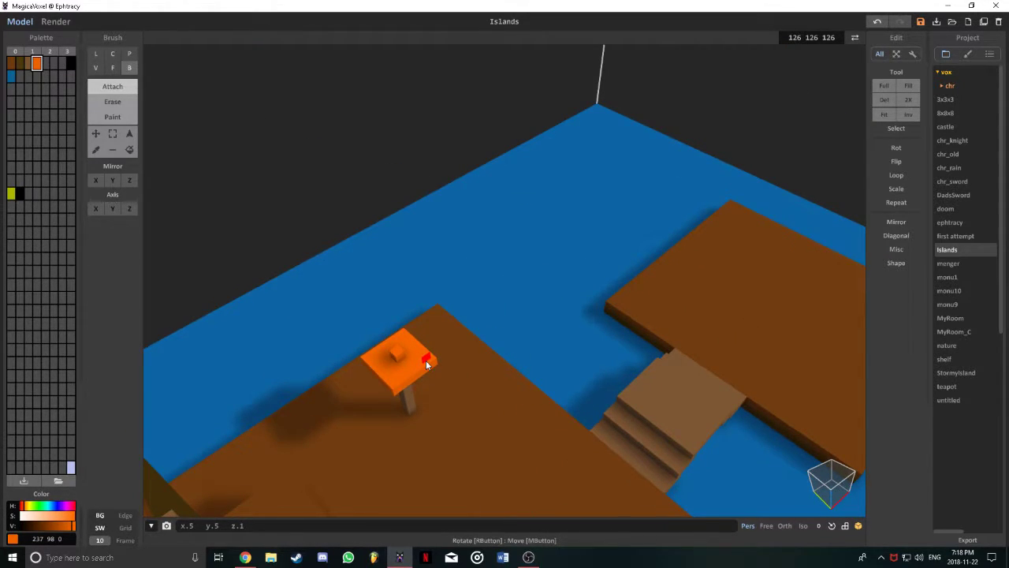
{"action": "right_click_drag", "start_coordinate": [409, 386], "coordinate": [334, 332]}
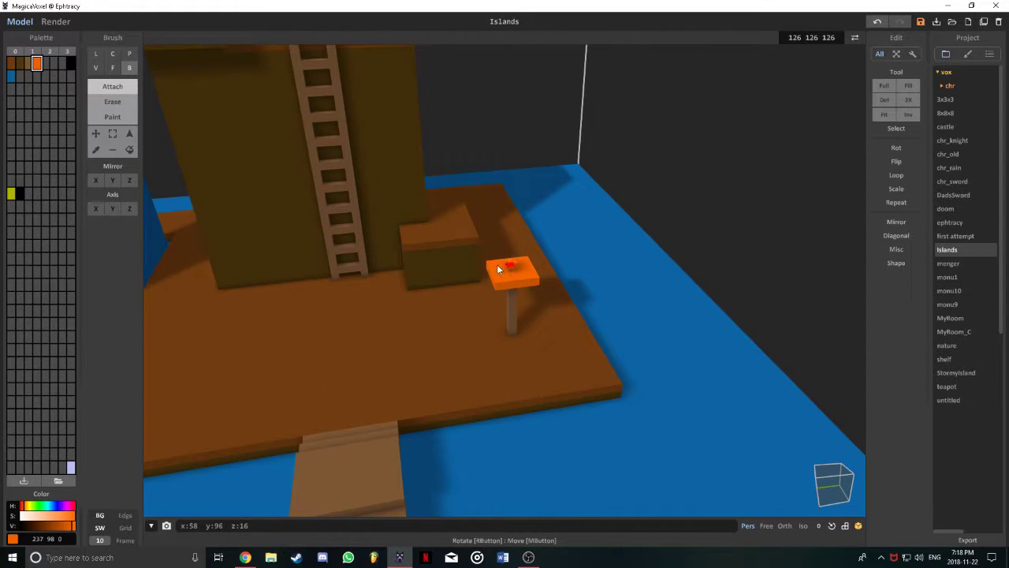
{"action": "left_click_drag", "start_coordinate": [490, 260], "coordinate": [528, 270]}
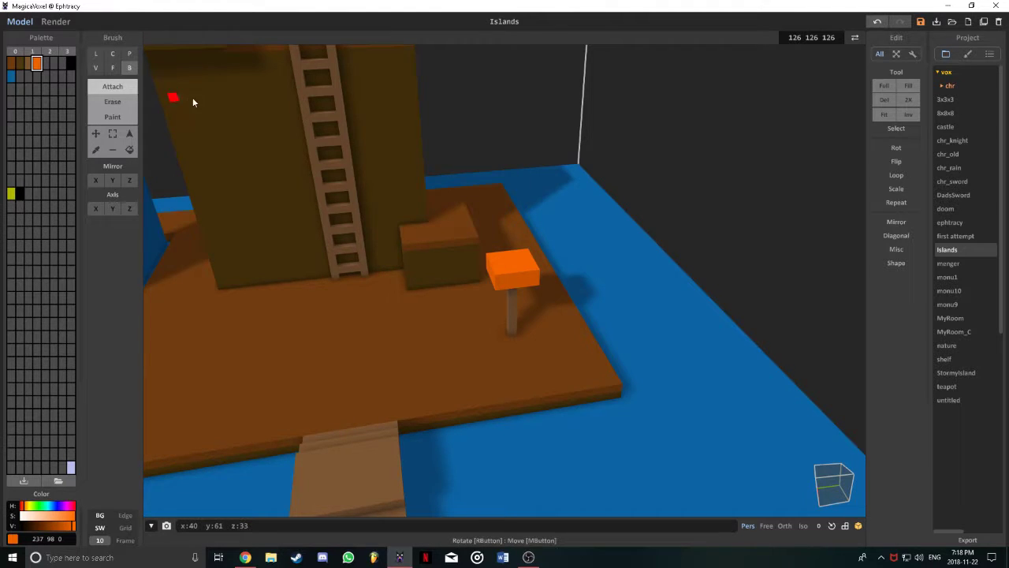
- Extrude the orange block's top face upward and its underside downward with the Face brush to form a tall tree crown
{"action": "left_click", "coordinate": [112, 67]}
{"action": "left_click_drag", "start_coordinate": [521, 268], "coordinate": [515, 224]}
{"action": "right_click_drag", "start_coordinate": [511, 266], "coordinate": [495, 248]}
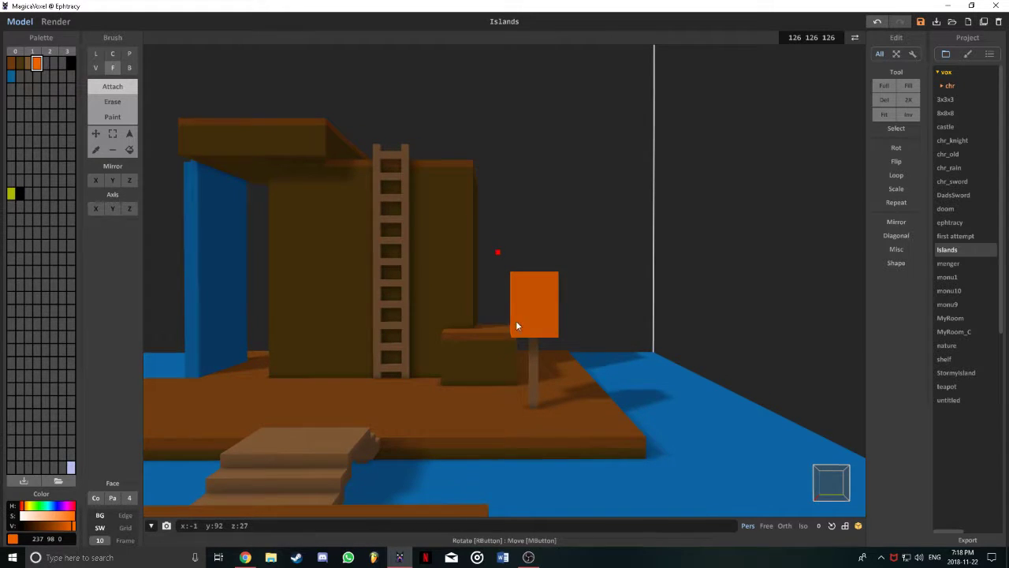
{"action": "right_click_drag", "start_coordinate": [517, 326], "coordinate": [488, 329]}
{"action": "right_click_drag", "start_coordinate": [411, 327], "coordinate": [407, 304]}
{"action": "right_click_drag", "start_coordinate": [478, 332], "coordinate": [577, 358]}
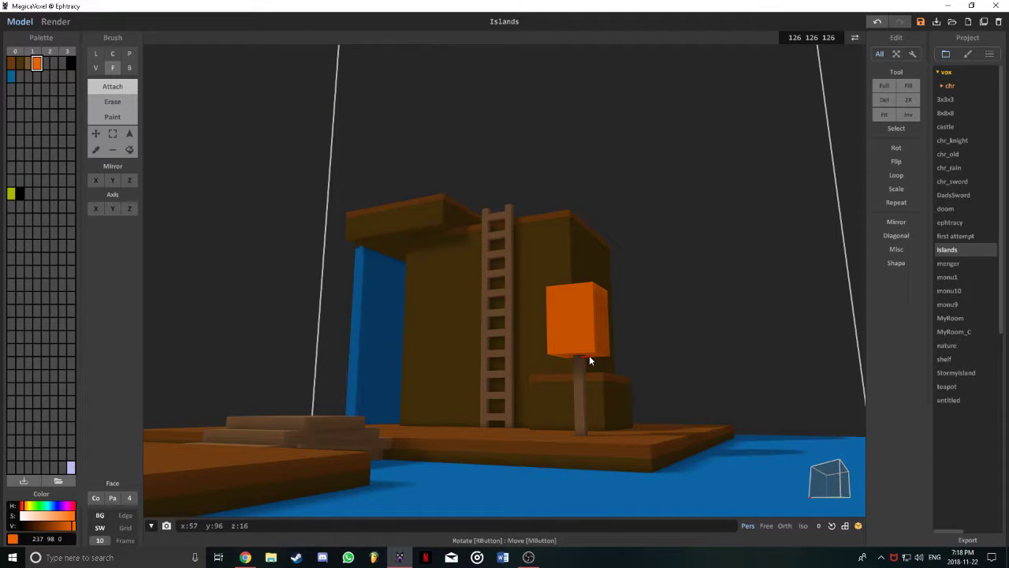
{"action": "left_click", "coordinate": [590, 354]}
{"action": "left_click", "coordinate": [590, 365]}
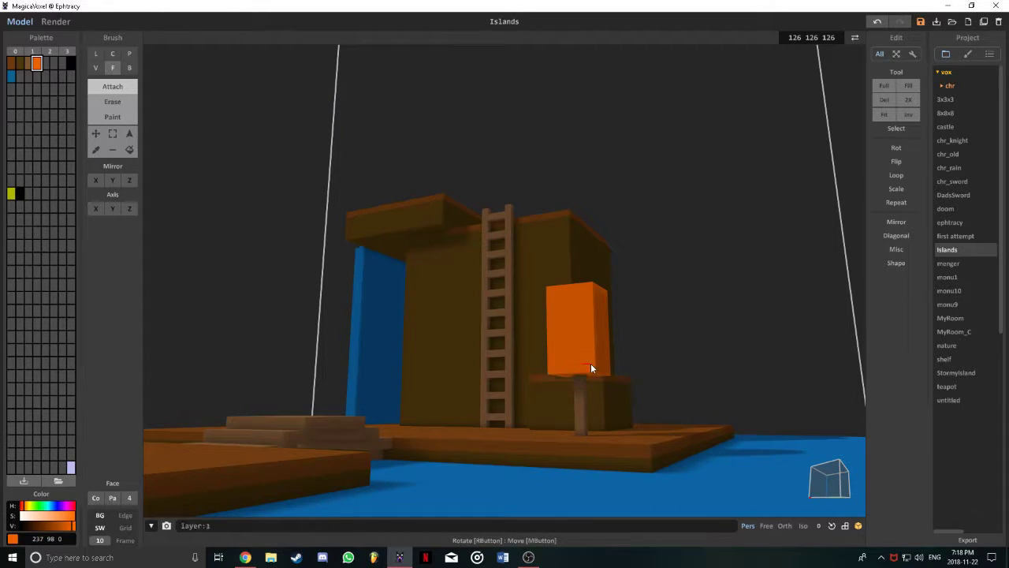
{"action": "mouse_move", "coordinate": [593, 384]}
{"action": "right_mouse_down"}
{"action": "mouse_move", "coordinate": [588, 373]}
{"action": "mouse_move", "coordinate": [602, 397]}
{"action": "mouse_move", "coordinate": [654, 395]}
{"action": "mouse_move", "coordinate": [410, 308]}
{"action": "mouse_move", "coordinate": [432, 359]}
{"action": "mouse_move", "coordinate": [339, 283]}
{"action": "right_mouse_up"}
{"action": "left_click", "coordinate": [588, 373]}
- Trim the top of the orange crown by erasing its upper face with the Face brush
{"action": "left_click", "coordinate": [126, 101]}
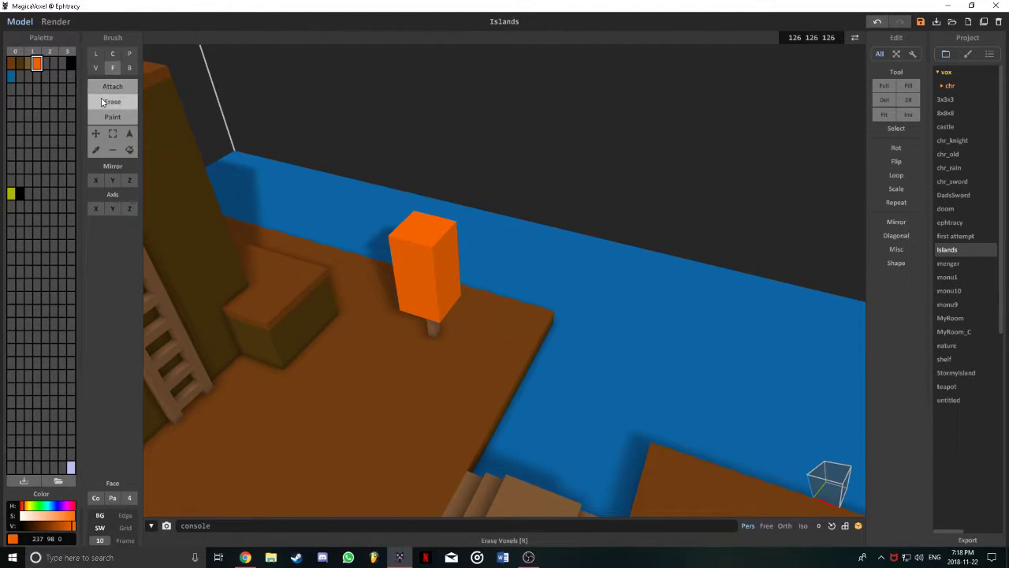
{"action": "left_click", "coordinate": [424, 234]}
{"action": "mouse_move", "coordinate": [435, 253]}
{"action": "right_mouse_down"}
{"action": "mouse_move", "coordinate": [399, 186]}
{"action": "mouse_move", "coordinate": [399, 207]}
{"action": "mouse_move", "coordinate": [450, 221]}
{"action": "mouse_move", "coordinate": [462, 197]}
{"action": "mouse_move", "coordinate": [480, 198]}
{"action": "mouse_move", "coordinate": [377, 322]}
{"action": "right_mouse_up"}
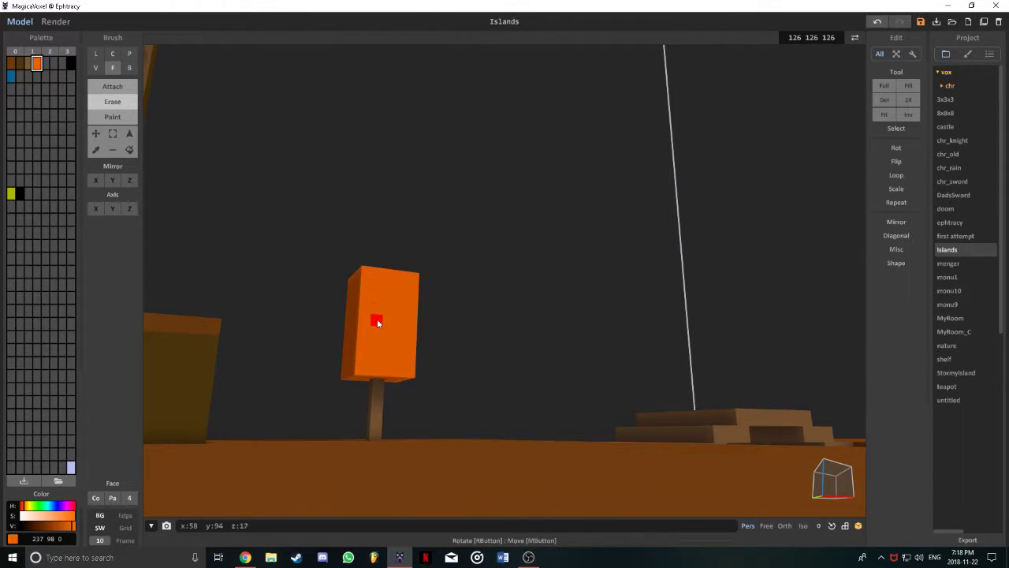
- Mix a medium brown, RGB 114, 79, 47, in the next empty palette slot
{"action": "left_click", "coordinate": [45, 65]}
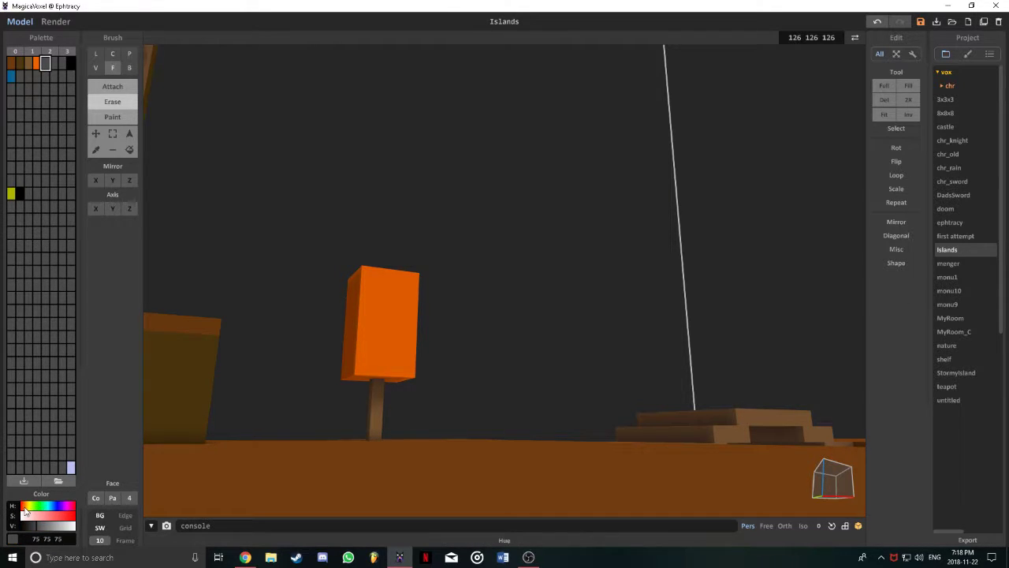
{"action": "left_click", "coordinate": [52, 515]}
{"action": "left_click", "coordinate": [58, 526]}
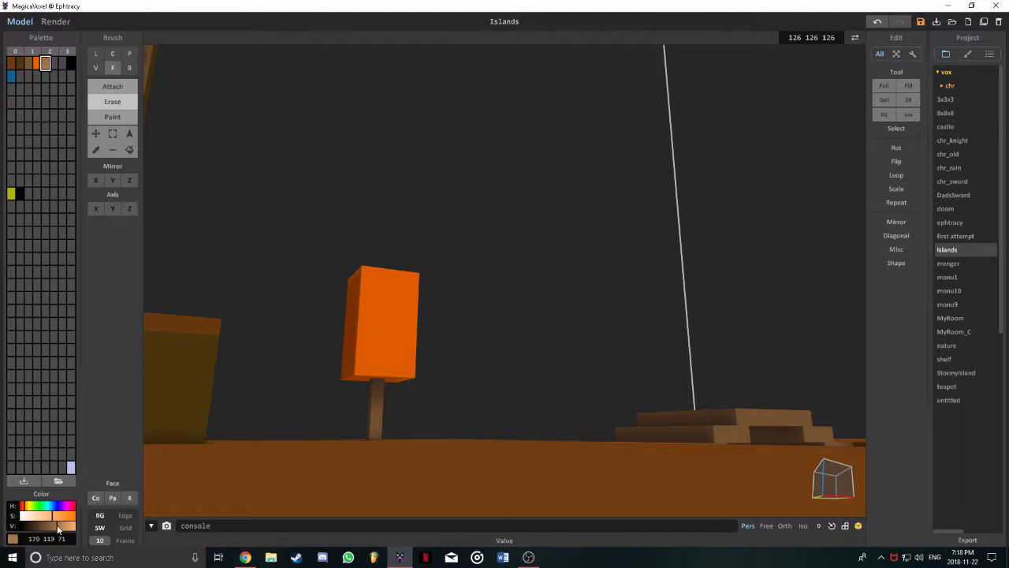
{"action": "left_click_drag", "start_coordinate": [55, 525], "coordinate": [44, 524]}
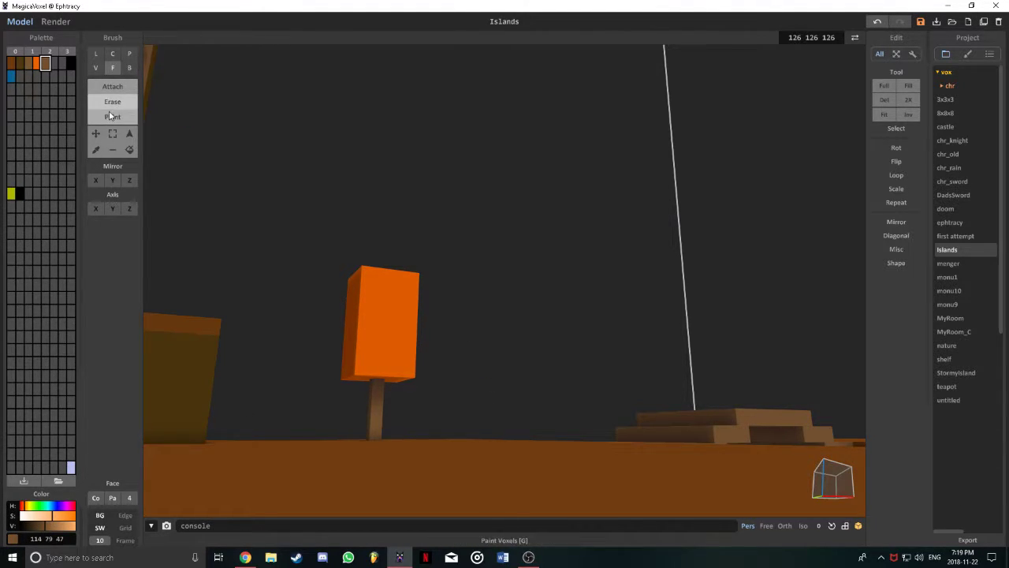
- Paint single voxels of the tree trunk with the new brown, darkening that colour to RGB 105, 73, 44
{"action": "key", "text": "b"}
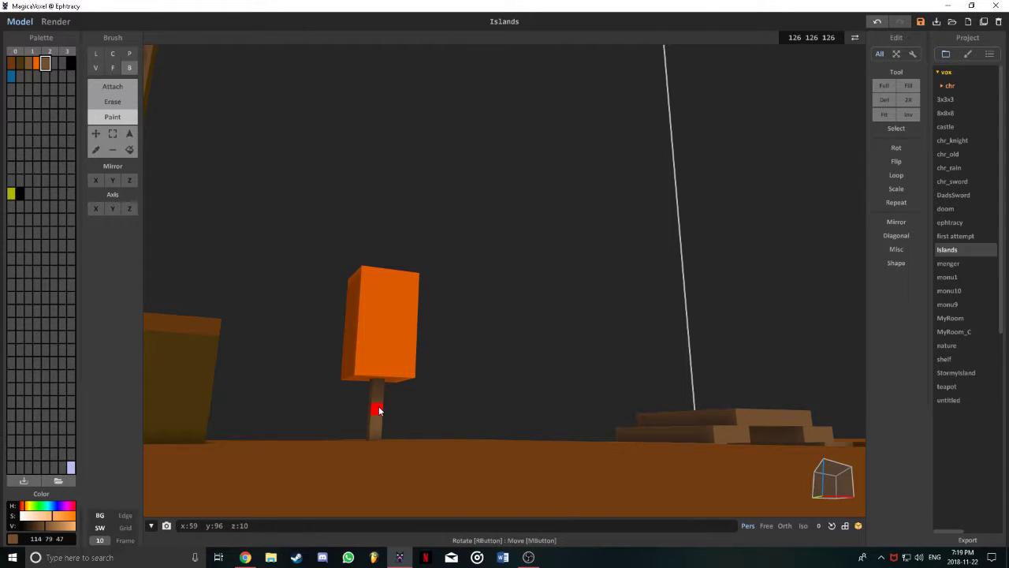
{"action": "key", "text": "v"}
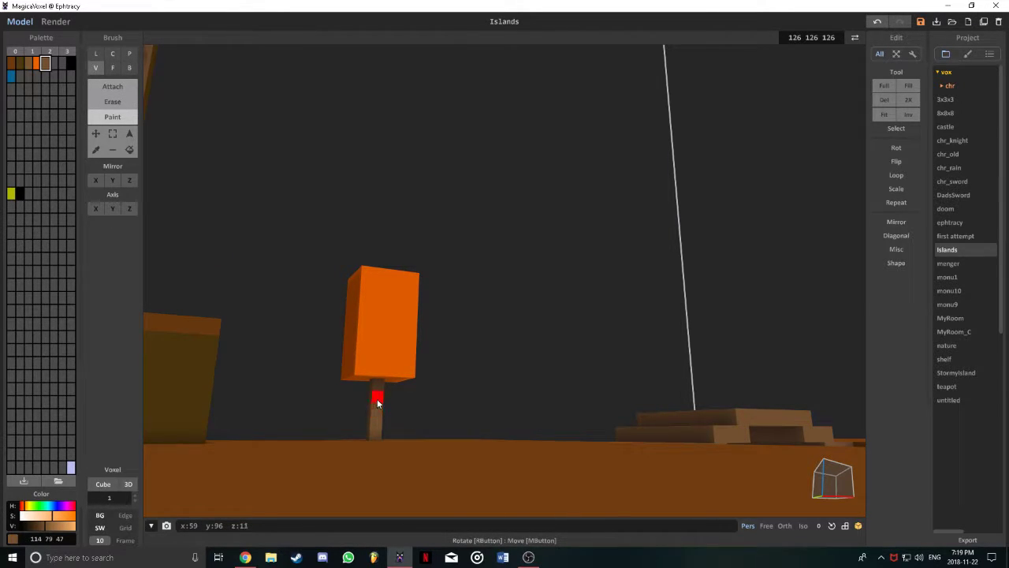
{"action": "right_click_drag", "start_coordinate": [424, 390], "coordinate": [419, 403]}
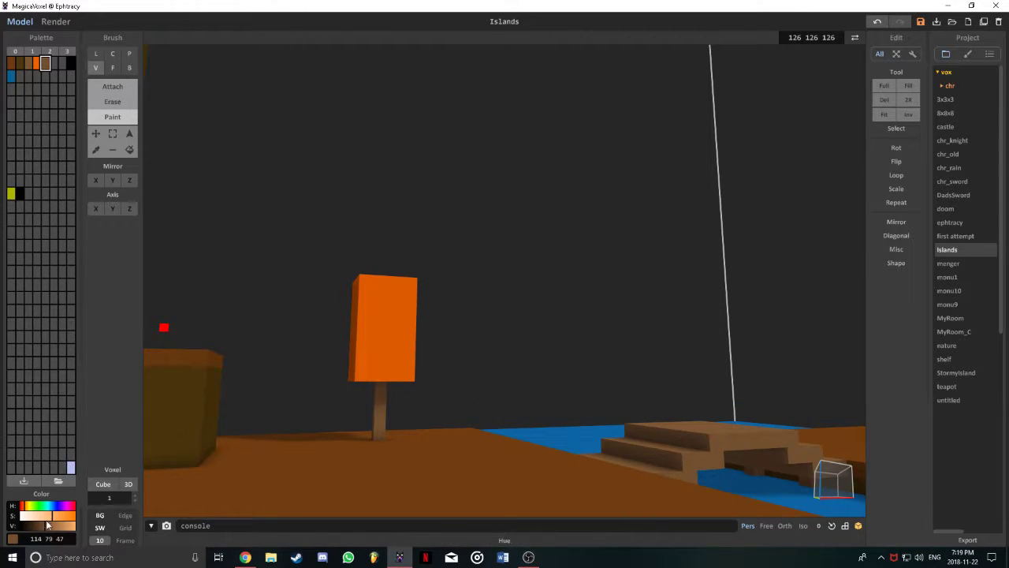
{"action": "left_click", "coordinate": [42, 527]}
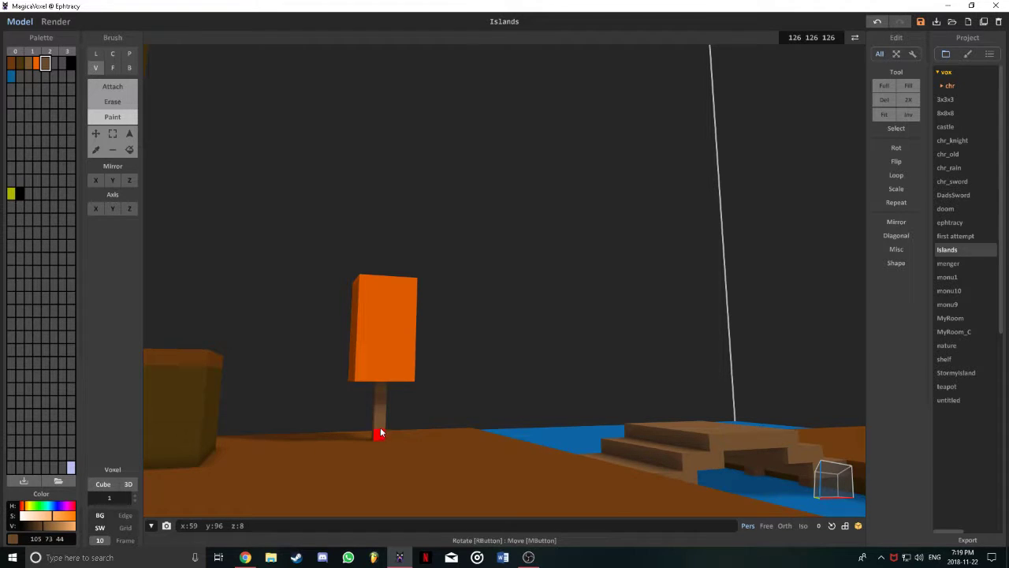
{"action": "right_click_drag", "start_coordinate": [392, 379], "coordinate": [373, 413]}
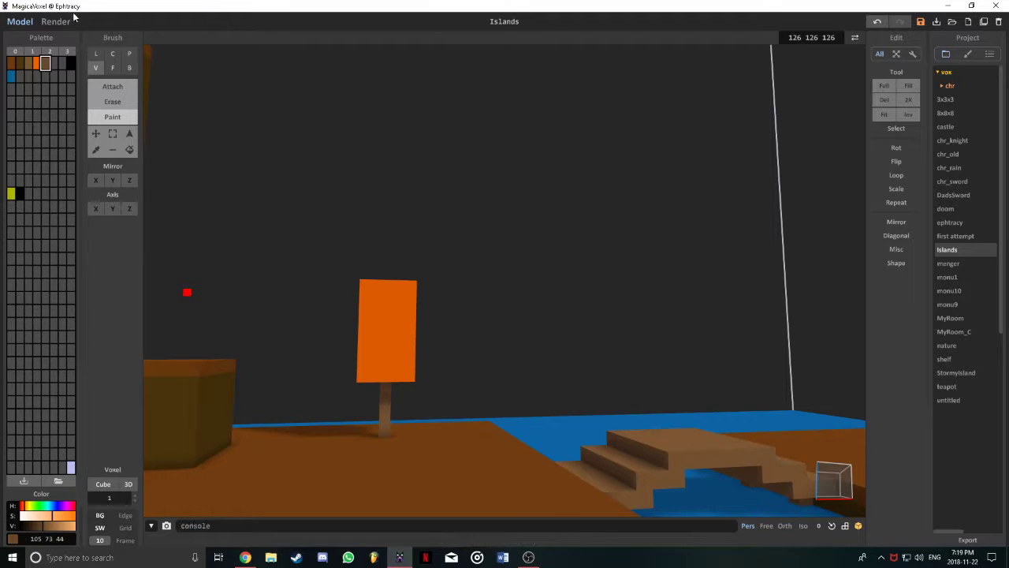
- Mix a lighter brown, RGB 160, 116, 67, in the next empty slot and paint voxels at the trunk's base with it
{"action": "left_click", "coordinate": [53, 63]}
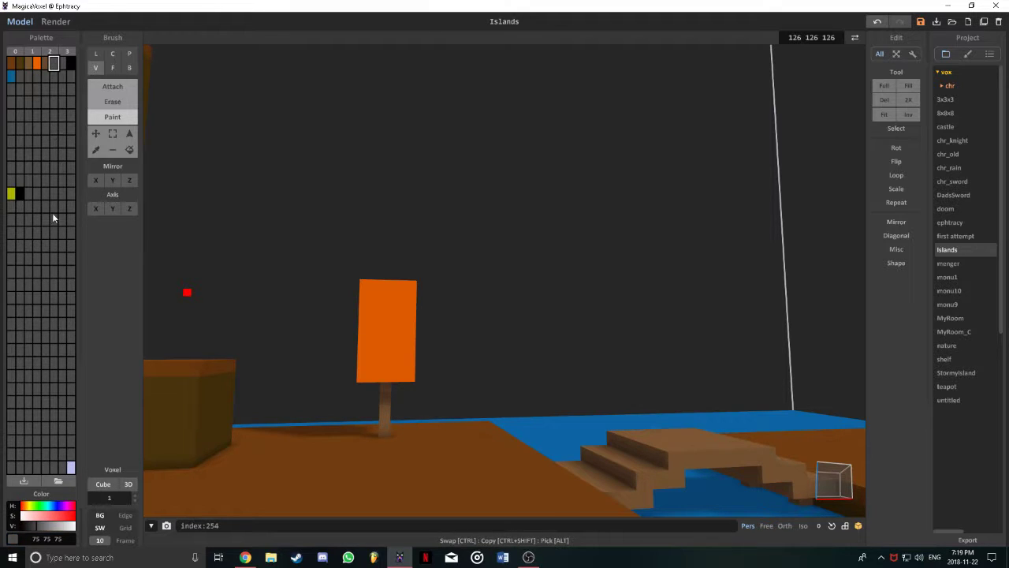
{"action": "left_click", "coordinate": [25, 506]}
{"action": "left_click", "coordinate": [54, 516]}
{"action": "left_click_drag", "start_coordinate": [57, 527], "coordinate": [66, 526]}
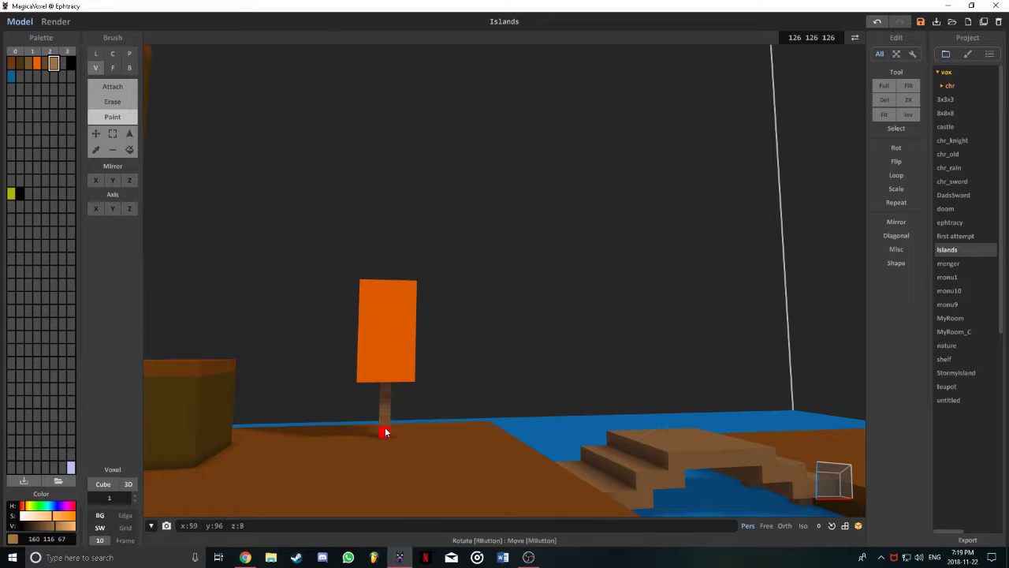
{"action": "right_click_drag", "start_coordinate": [457, 383], "coordinate": [400, 391]}
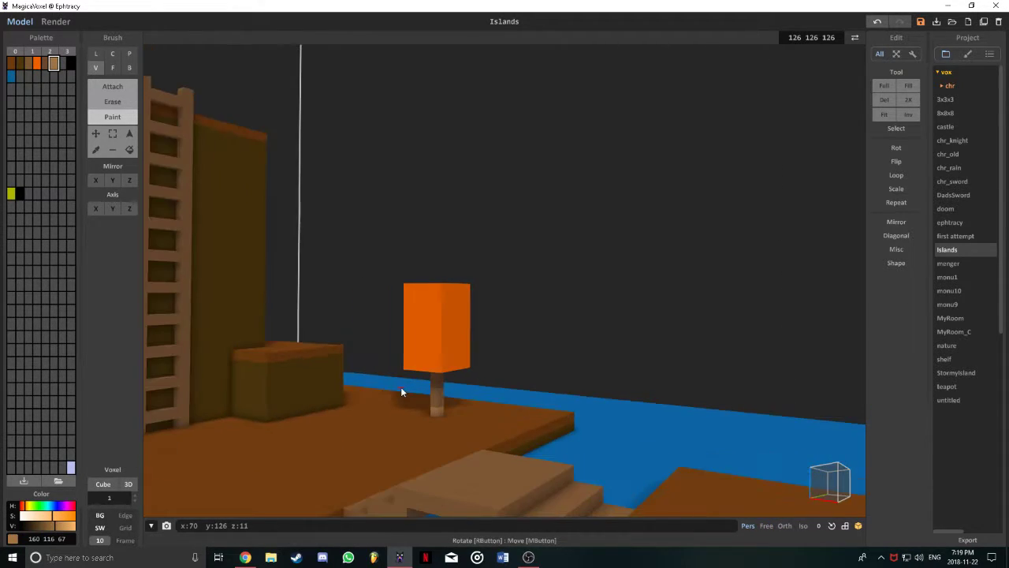
- Undo the light brown paint, try it on another trunk voxel, and undo the trunk painting
{"action": "key", "text": "ctrl+z"}
{"action": "right_click_drag", "start_coordinate": [473, 416], "coordinate": [389, 406]}
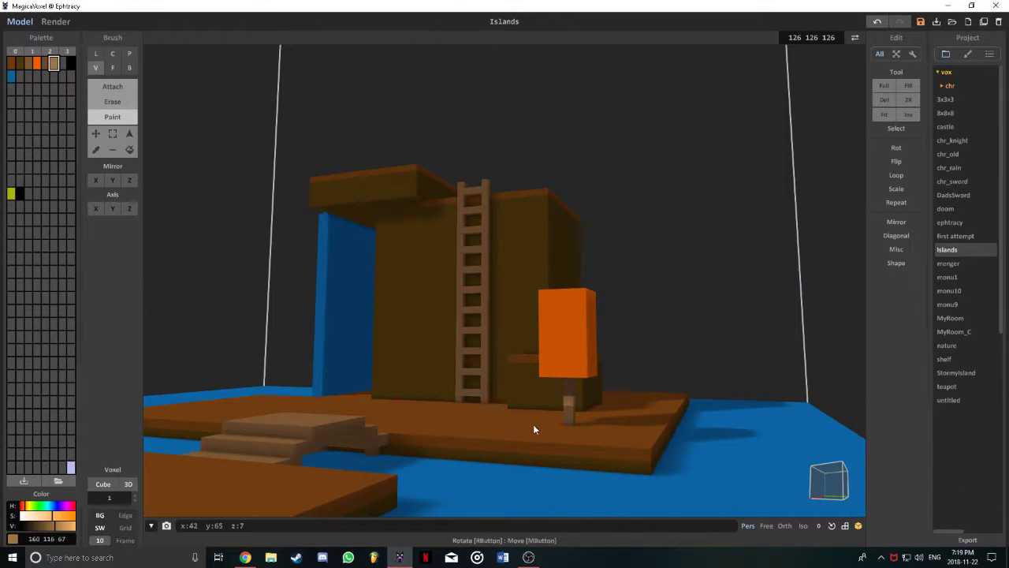
{"action": "left_click", "coordinate": [566, 410]}
{"action": "mouse_move", "coordinate": [532, 410]}
{"action": "right_mouse_down"}
{"action": "mouse_move", "coordinate": [549, 424]}
{"action": "mouse_move", "coordinate": [608, 404]}
{"action": "mouse_move", "coordinate": [581, 418]}
{"action": "mouse_move", "coordinate": [477, 430]}
{"action": "mouse_move", "coordinate": [561, 391]}
{"action": "mouse_move", "coordinate": [576, 394]}
{"action": "mouse_move", "coordinate": [495, 386]}
{"action": "mouse_move", "coordinate": [506, 409]}
{"action": "mouse_move", "coordinate": [525, 398]}
{"action": "right_mouse_up"}
{"action": "key", "text": "ctrl+z"}
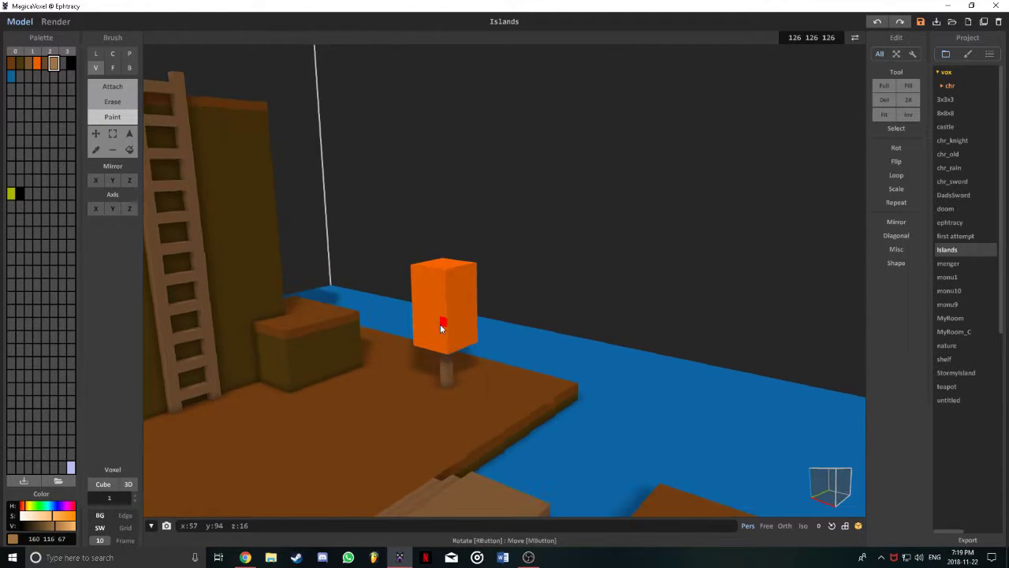
- Erase voxels along the top edges and corners of the tree's orange crown to round it off on all sides
{"action": "right_click_drag", "start_coordinate": [441, 328], "coordinate": [190, 147]}
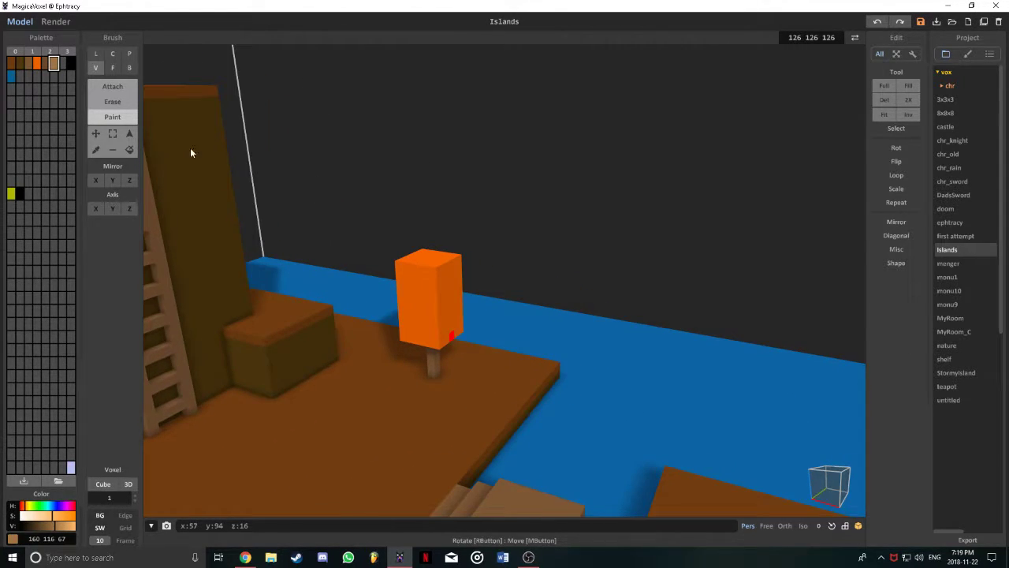
{"action": "left_click", "coordinate": [112, 100]}
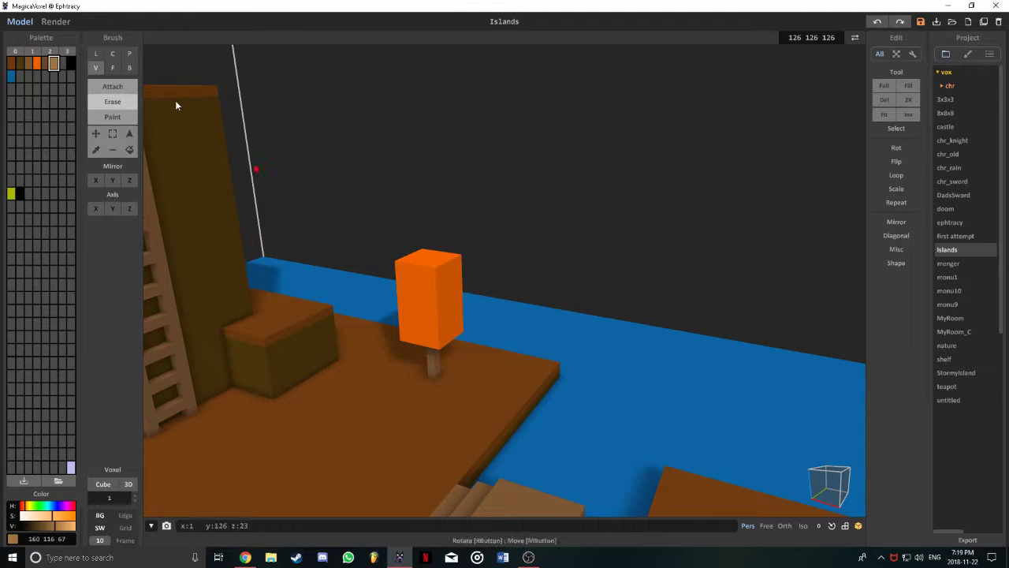
{"action": "left_click", "coordinate": [36, 65]}
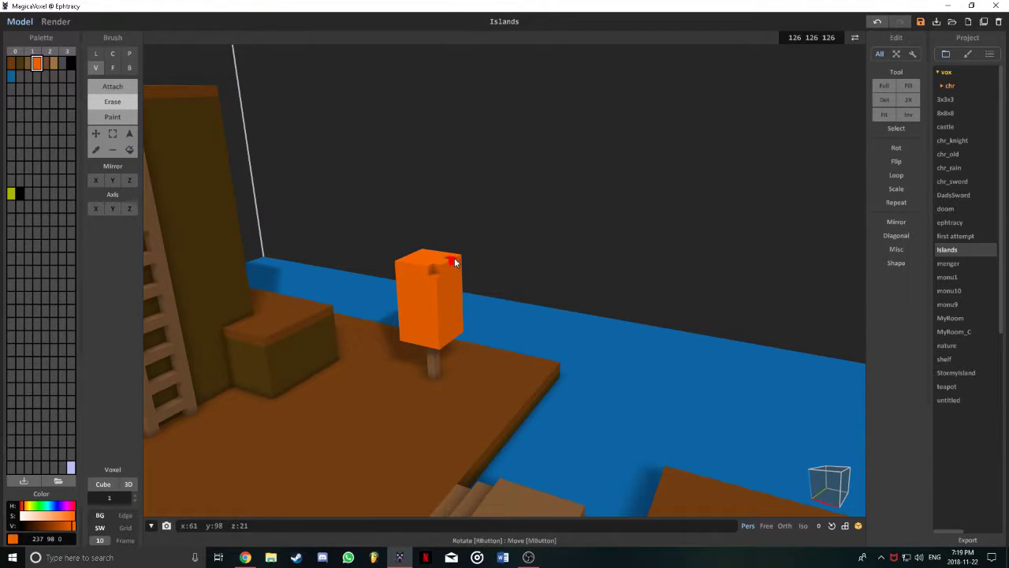
{"action": "right_click_drag", "start_coordinate": [455, 261], "coordinate": [290, 272]}
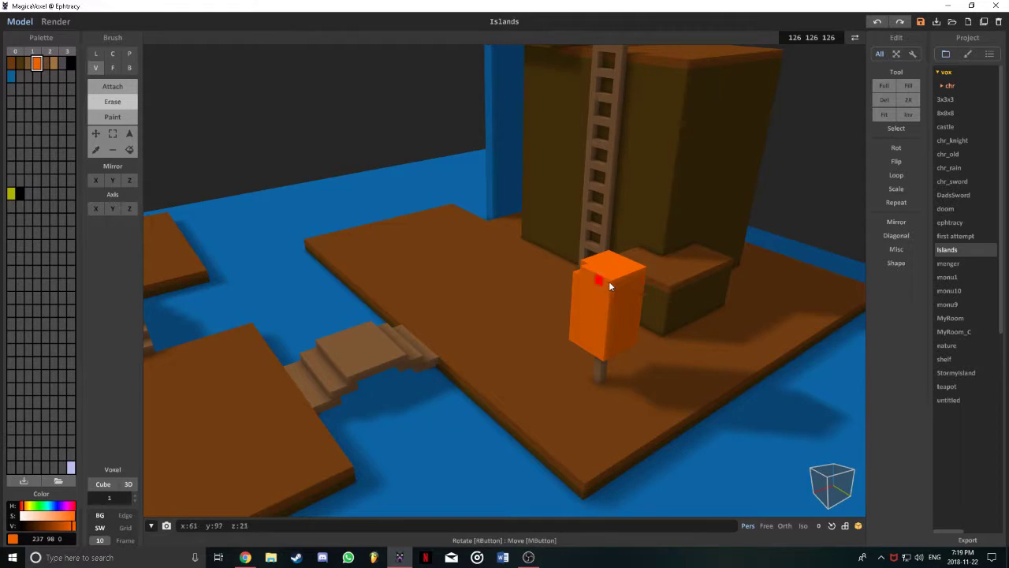
{"action": "right_click_drag", "start_coordinate": [641, 265], "coordinate": [595, 306]}
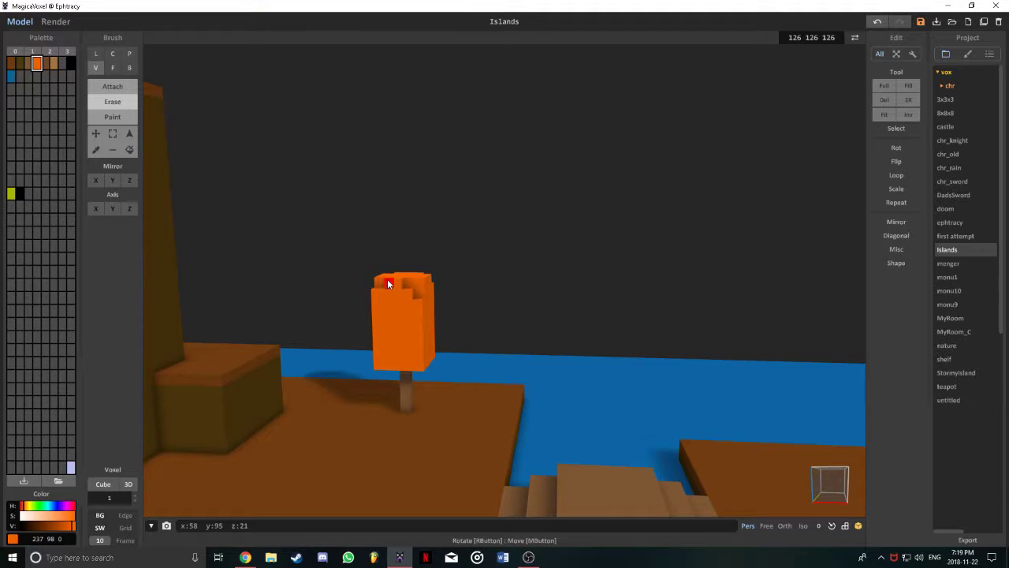
{"action": "right_click_drag", "start_coordinate": [378, 289], "coordinate": [507, 298]}
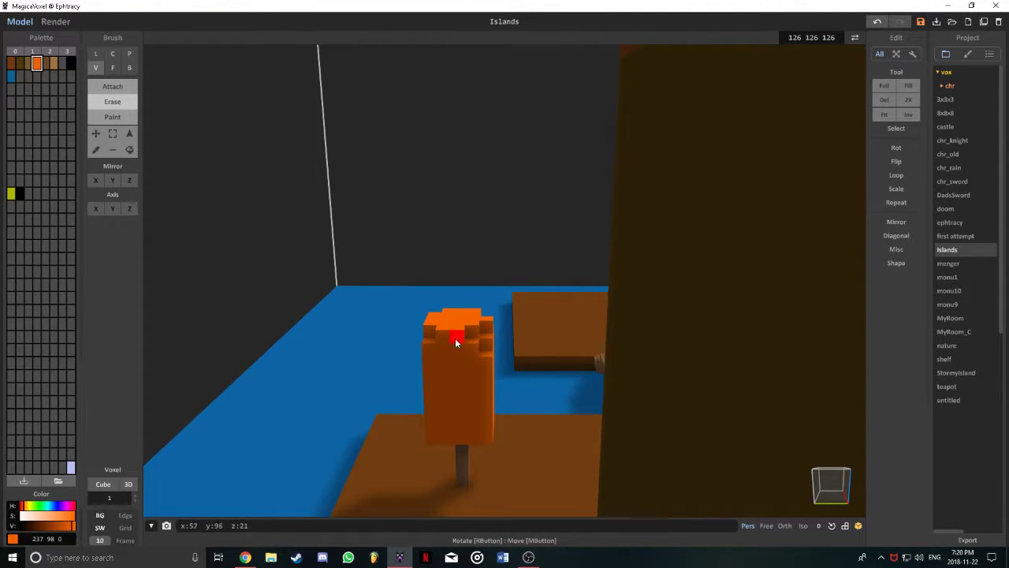
{"action": "right_click_drag", "start_coordinate": [424, 343], "coordinate": [505, 280]}
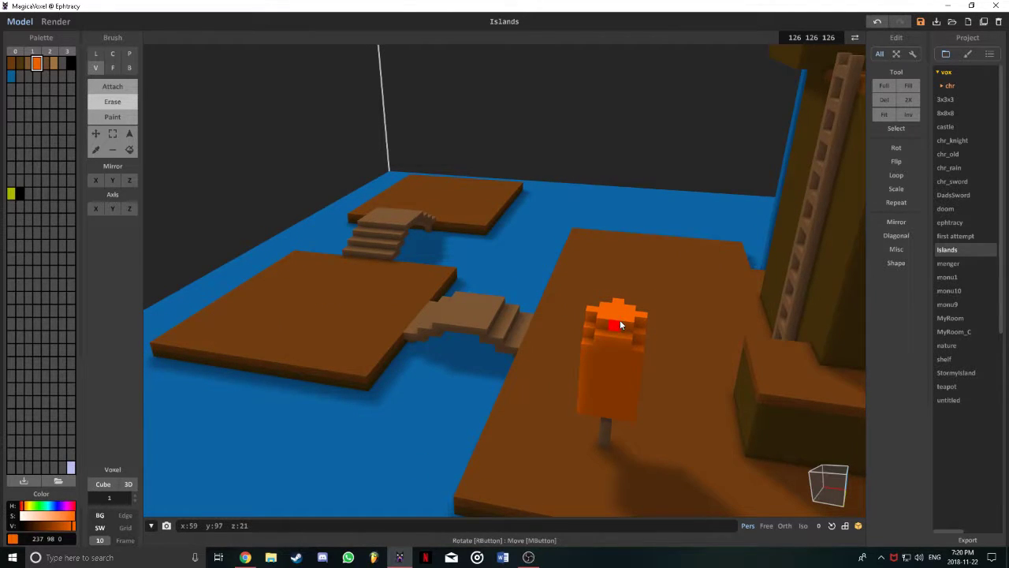
- Erase voxels around the lower corners and edges of the tree's orange crown
{"action": "right_click_drag", "start_coordinate": [633, 314], "coordinate": [691, 376]}
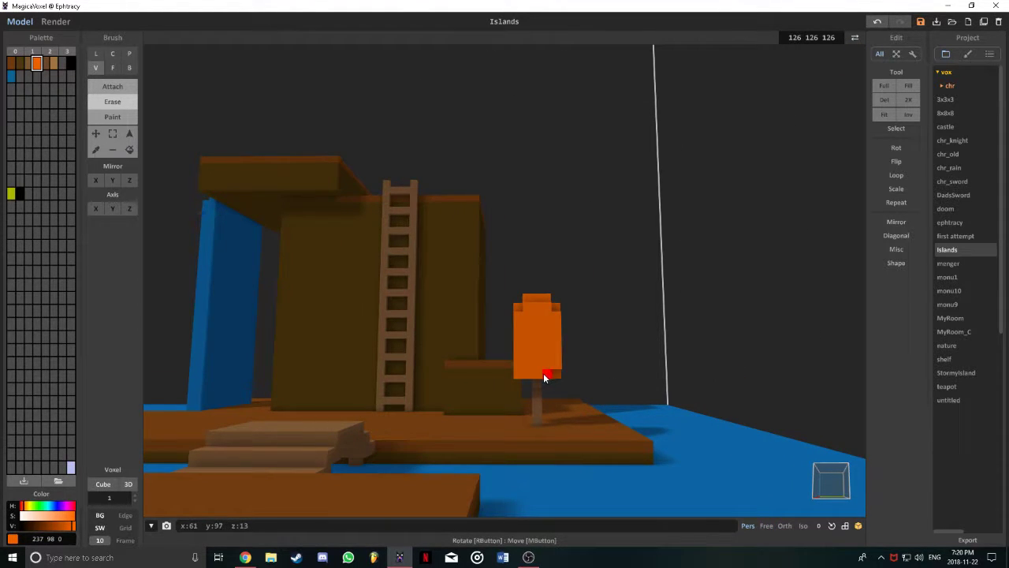
{"action": "right_click_drag", "start_coordinate": [522, 376], "coordinate": [402, 328]}
{"action": "right_click_drag", "start_coordinate": [463, 308], "coordinate": [491, 322]}
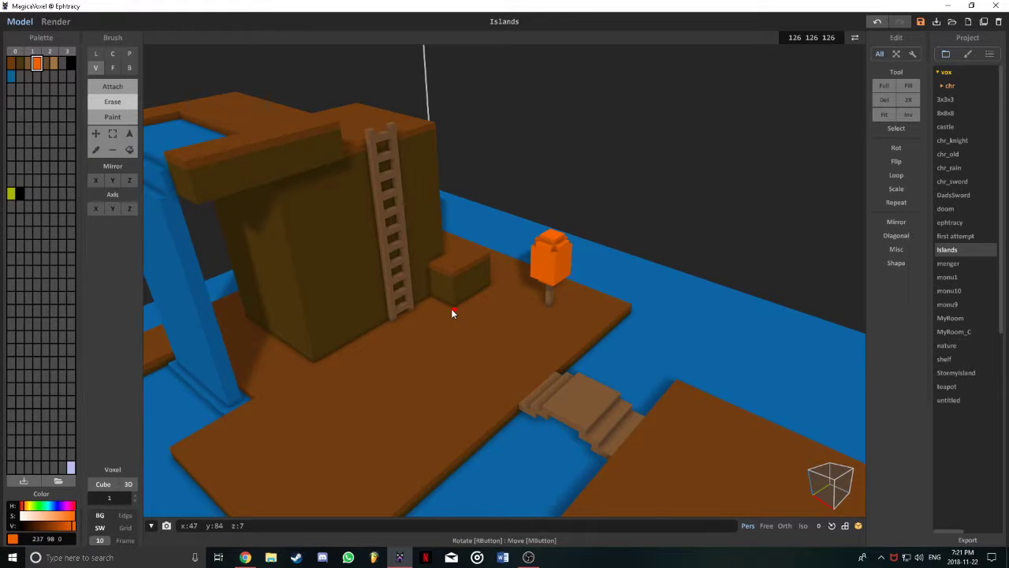
{"action": "right_click_drag", "start_coordinate": [705, 208], "coordinate": [499, 206]}
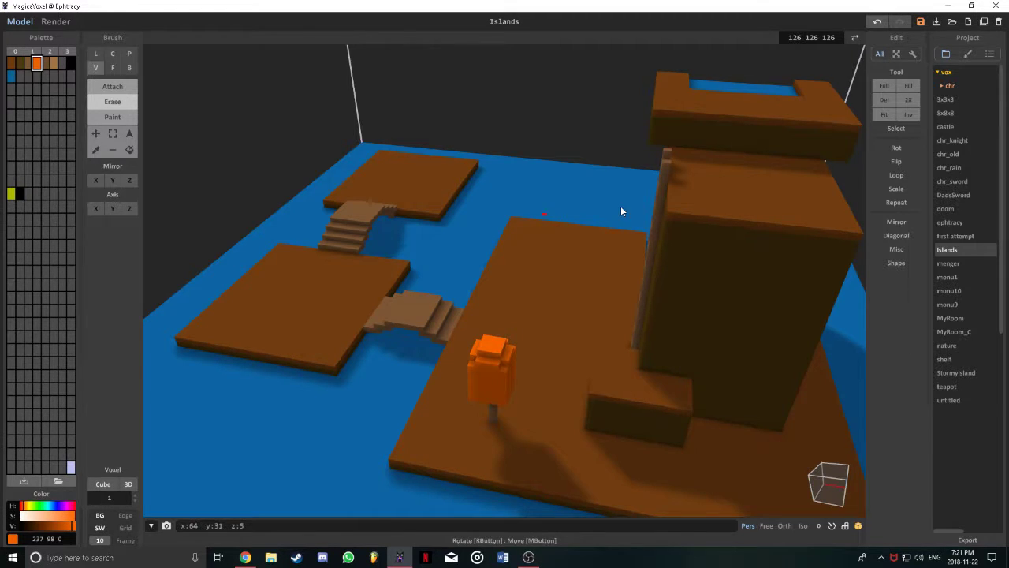
{"action": "right_click_drag", "start_coordinate": [622, 210], "coordinate": [701, 184]}
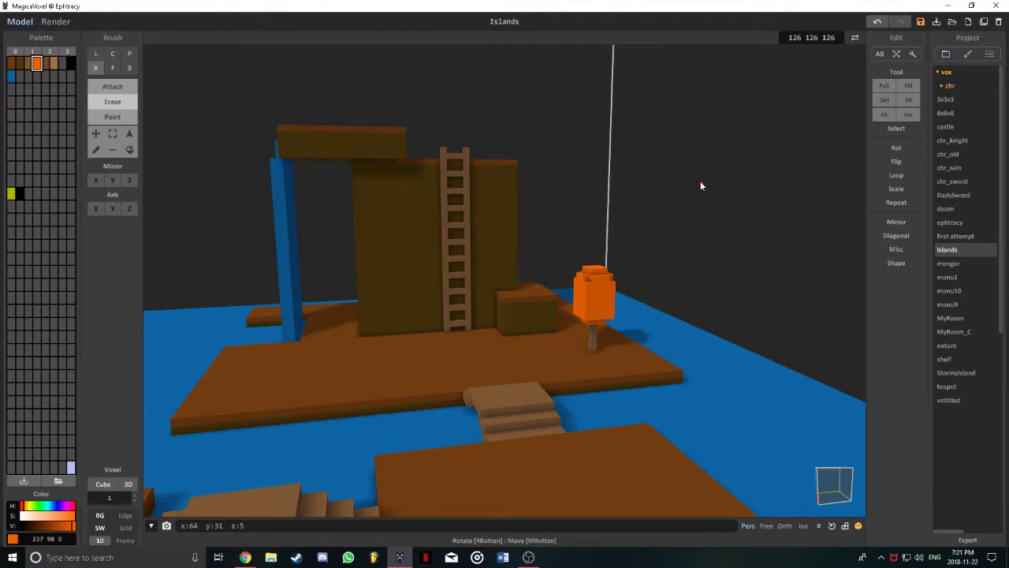
{"action": "right_click_drag", "start_coordinate": [619, 208], "coordinate": [475, 336]}
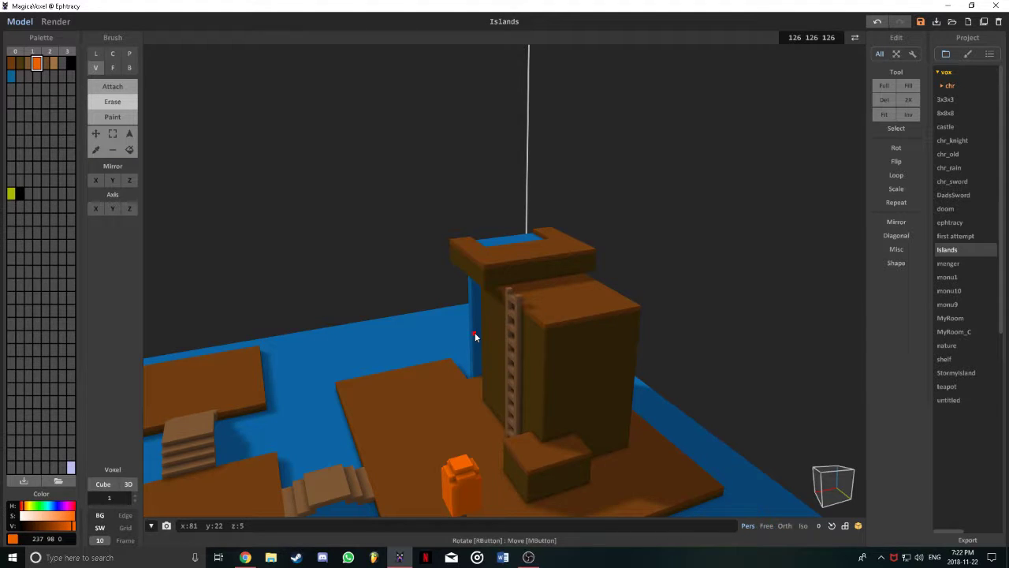
{"action": "right_click_drag", "start_coordinate": [476, 337], "coordinate": [370, 477]}
- Check the live chat on the YouTube dashboard in Chrome and the stream status in OBS, and return to MagicaVoxel
{"action": "left_click", "coordinate": [245, 558]}
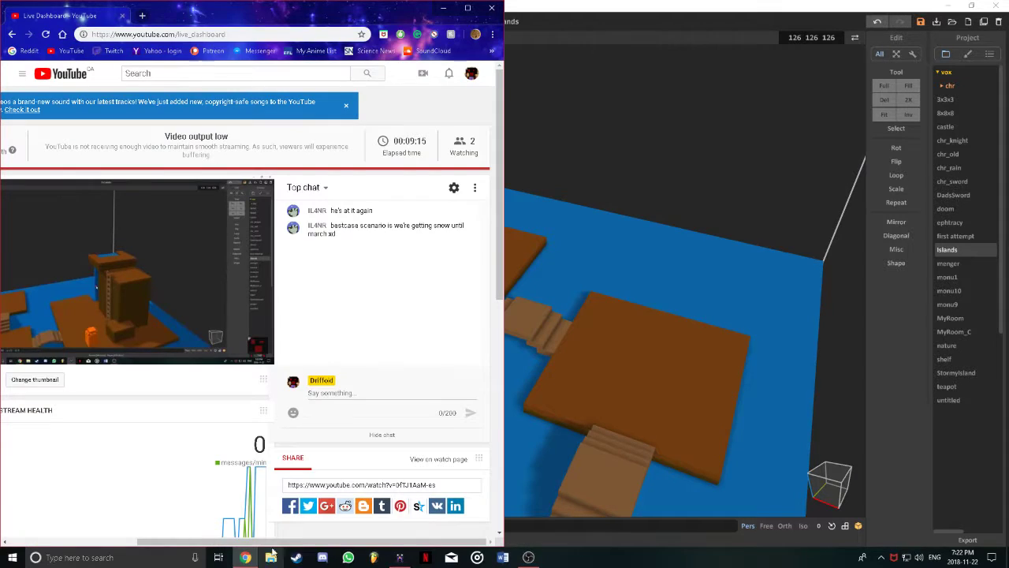
{"action": "left_click", "coordinate": [335, 392]}
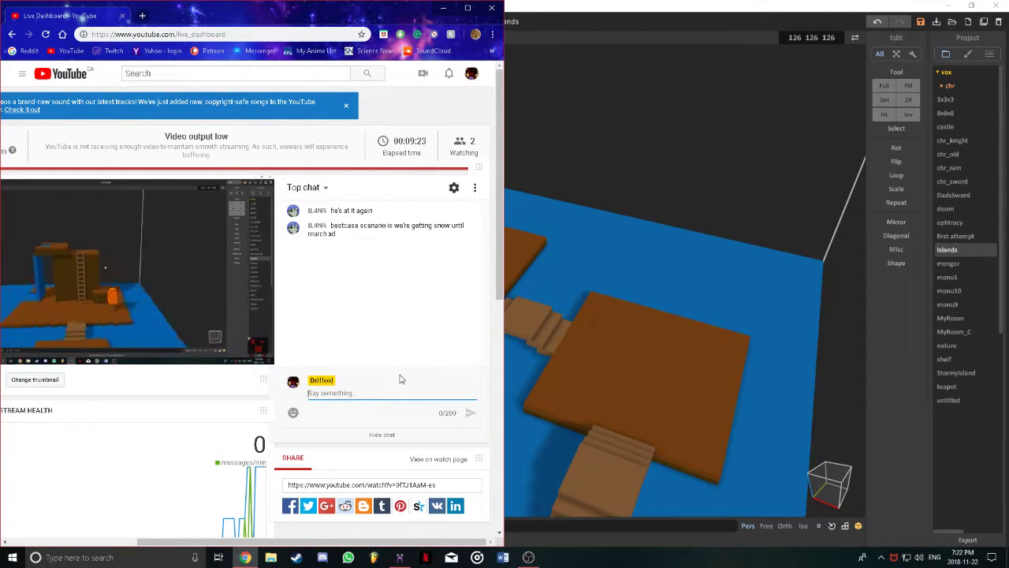
{"action": "left_click", "coordinate": [738, 6]}
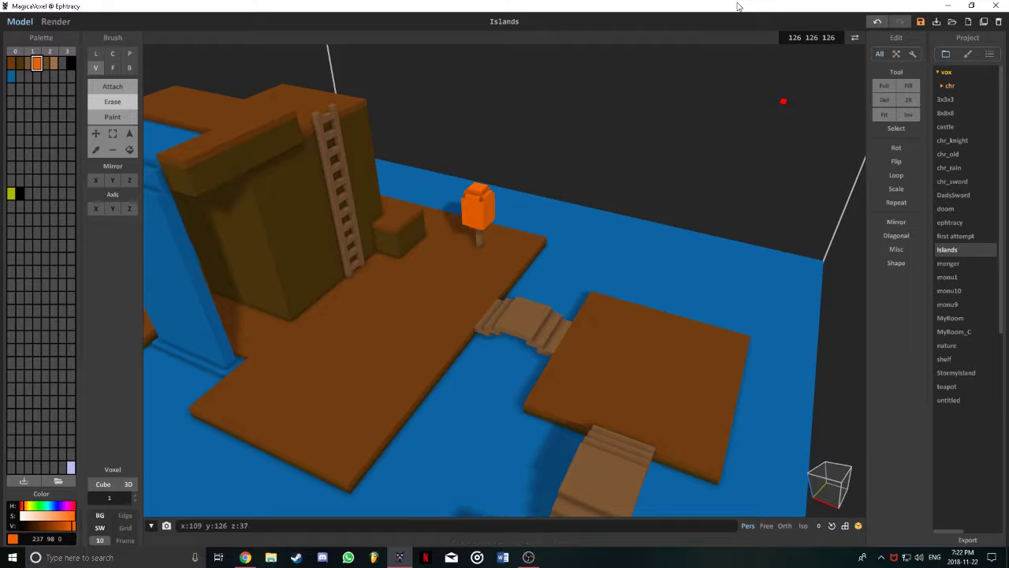
{"action": "left_click", "coordinate": [246, 558]}
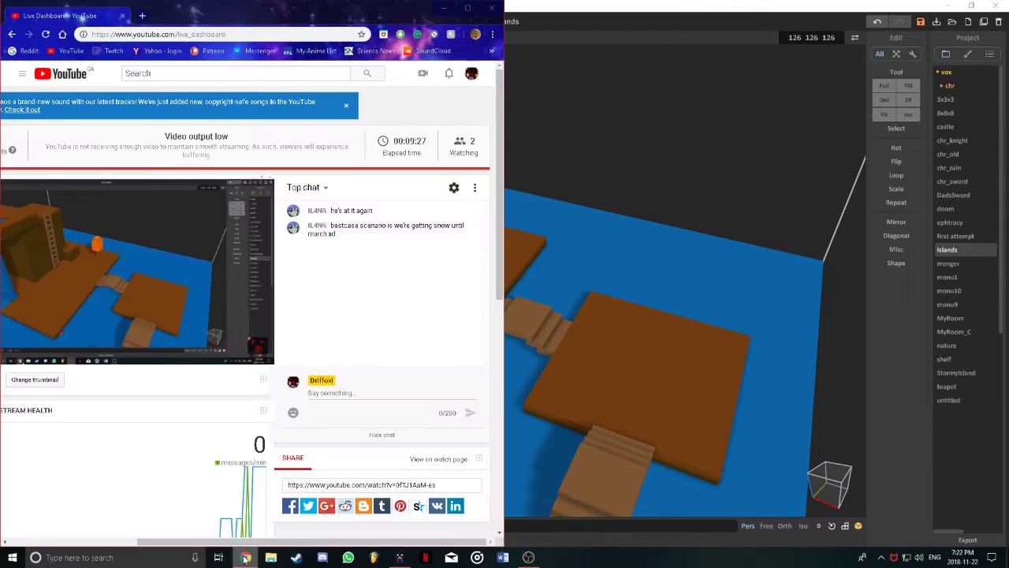
{"action": "left_click", "coordinate": [574, 8]}
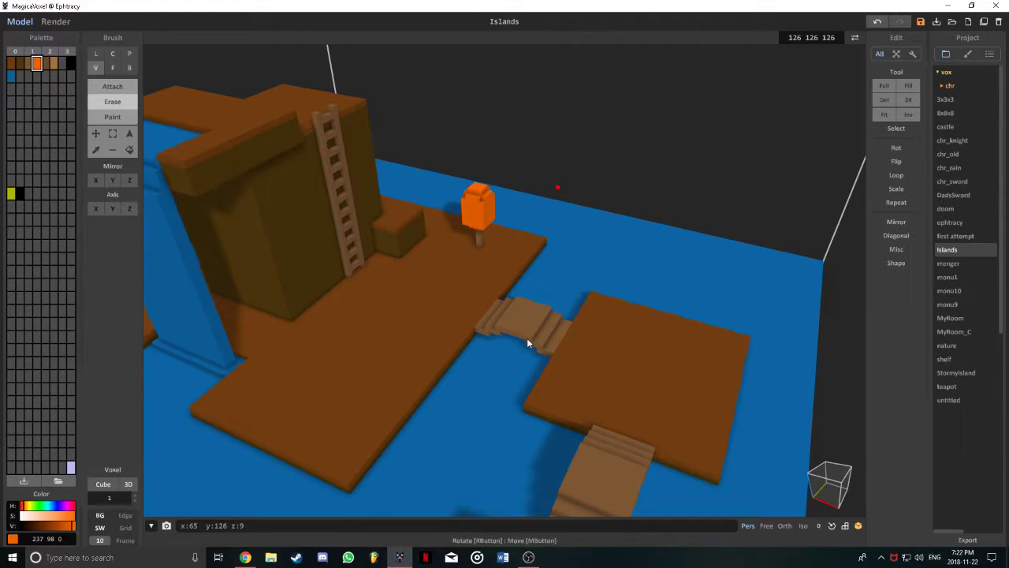
{"action": "left_click", "coordinate": [528, 557]}
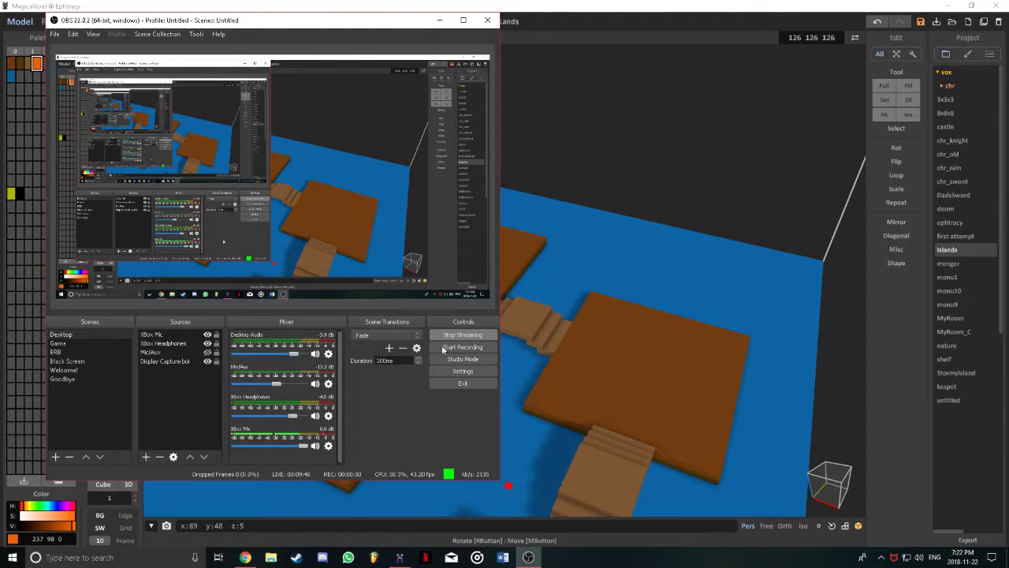
{"action": "left_click", "coordinate": [683, 6]}
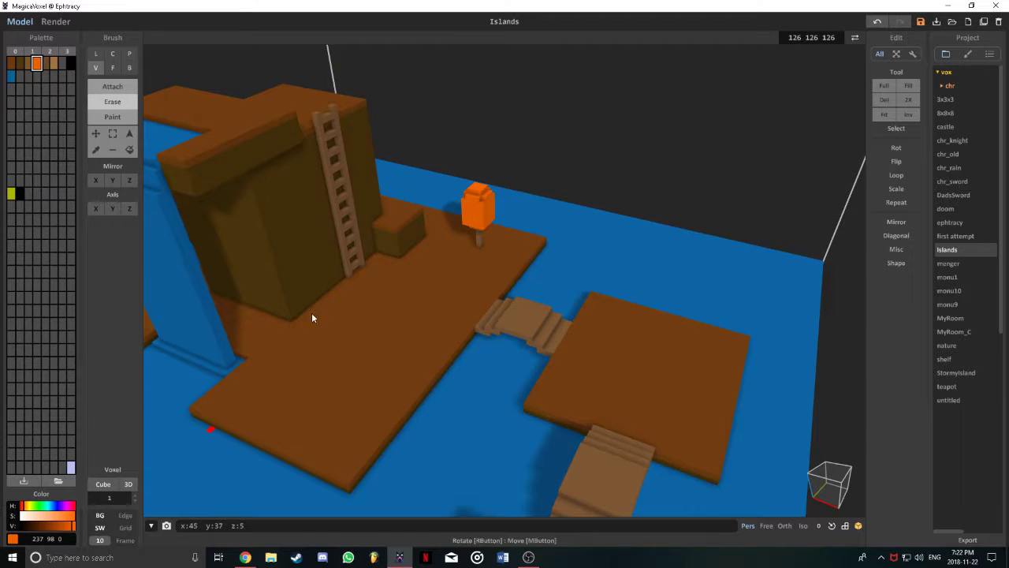
{"action": "right_click_drag", "start_coordinate": [303, 255], "coordinate": [490, 324]}
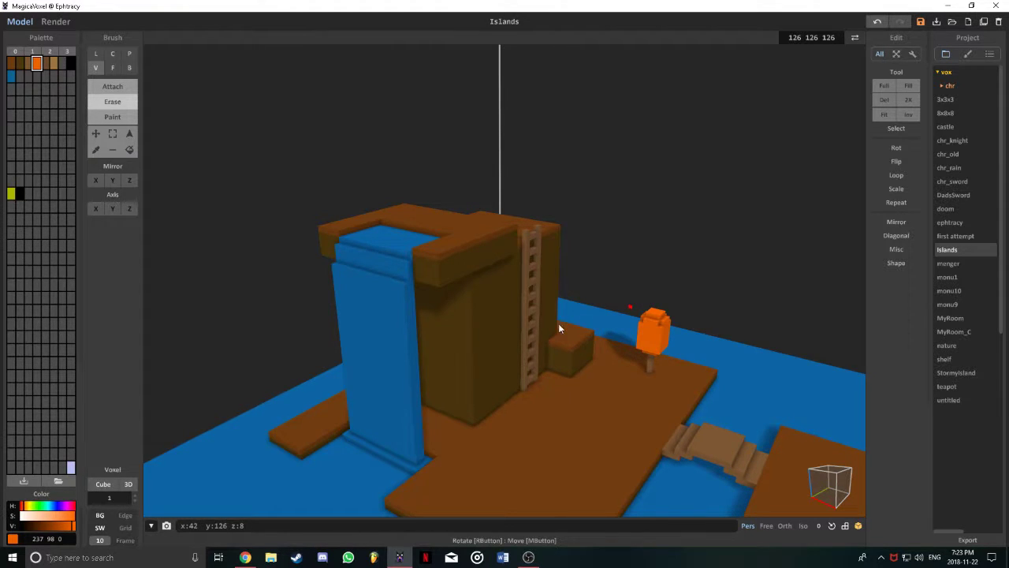
{"action": "right_click_drag", "start_coordinate": [455, 312], "coordinate": [547, 265]}
{"action": "scroll", "coordinate": [521, 270], "scroll_direction": "down", "scroll_amount": 5}
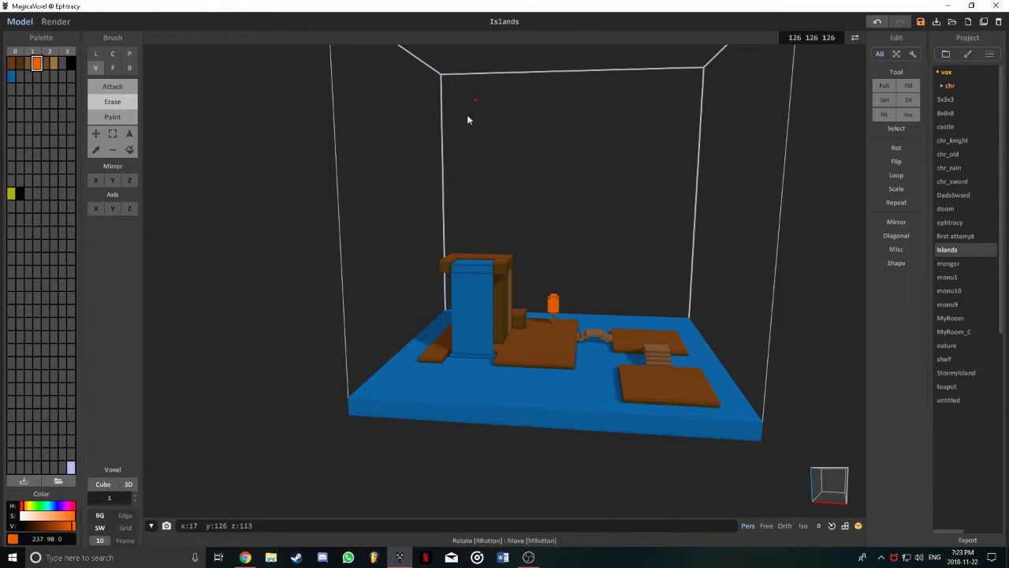
{"action": "scroll", "coordinate": [559, 281], "scroll_direction": "up", "scroll_amount": 3}
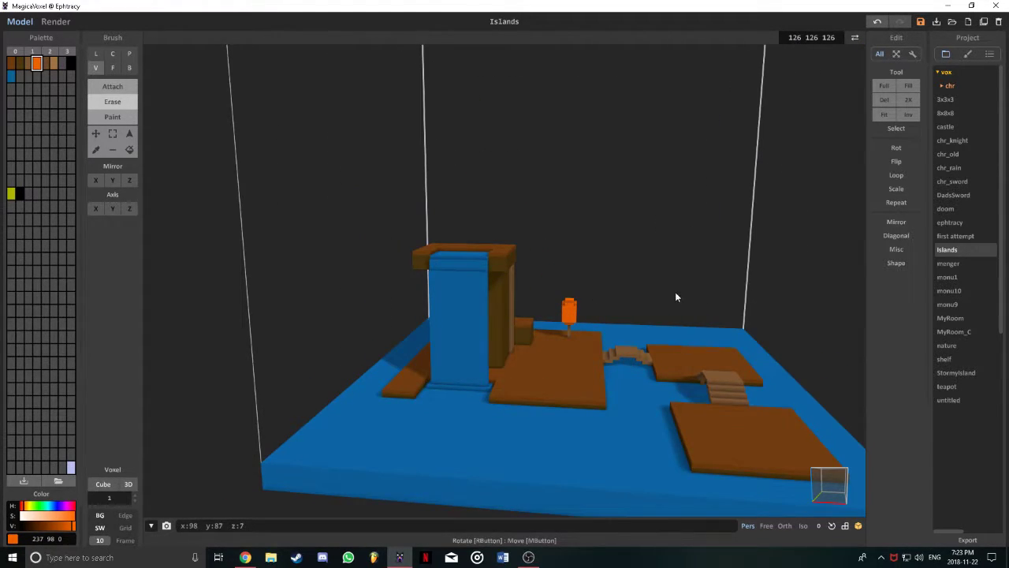
- Attach a small one-voxel-high yellow-green slab, RGB 172, 182, 0, on the middle island near the bridge to the front island
{"action": "right_click_drag", "start_coordinate": [632, 287], "coordinate": [608, 203]}
{"action": "scroll", "coordinate": [609, 198], "scroll_direction": "up", "scroll_amount": 5}
{"action": "middle_click_drag", "start_coordinate": [608, 205], "coordinate": [581, 266]}
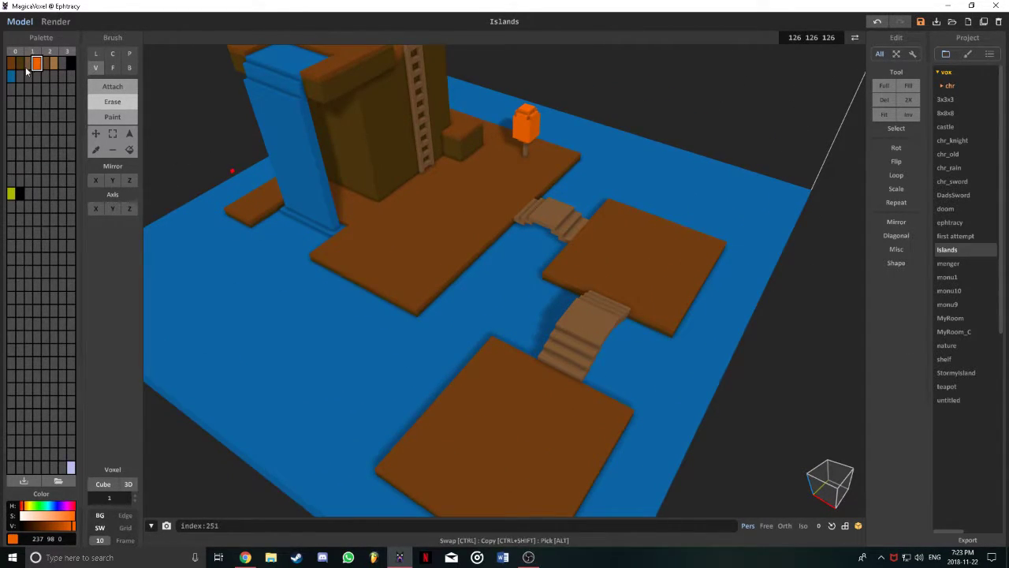
{"action": "left_click", "coordinate": [12, 193]}
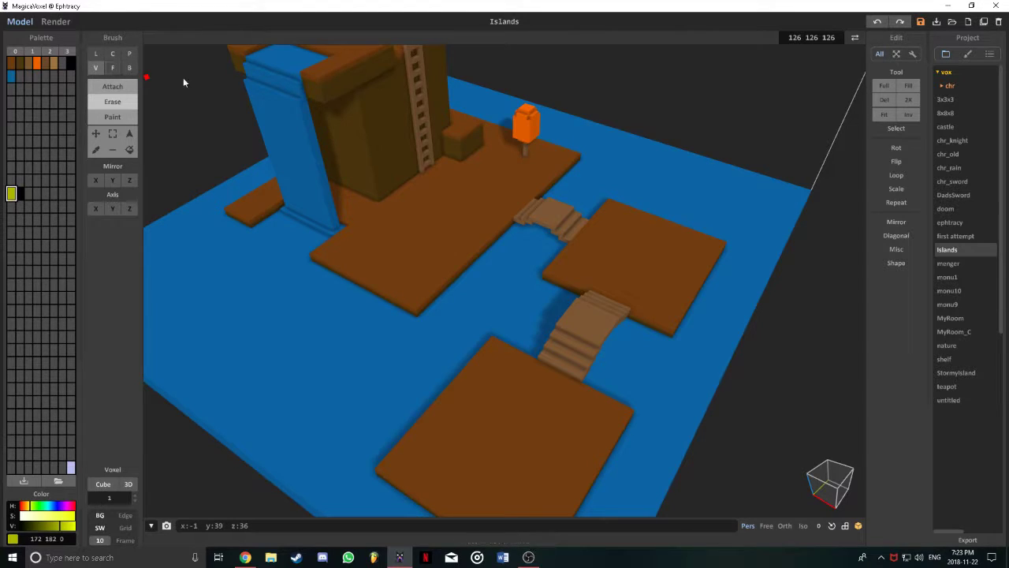
{"action": "left_click", "coordinate": [129, 67]}
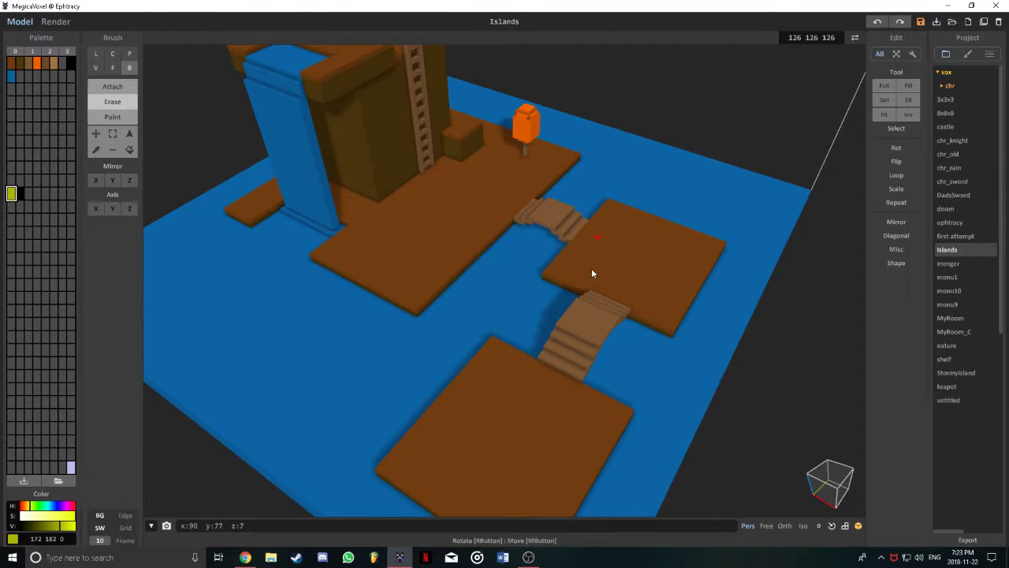
{"action": "key", "text": "ctrl+z"}
{"action": "key", "text": "t"}
{"action": "left_click_drag", "start_coordinate": [593, 261], "coordinate": [610, 272]}
- Extrude the yellow-green slab's top face upward into a tall pillar that rises above the cliff
{"action": "left_click", "coordinate": [112, 67]}
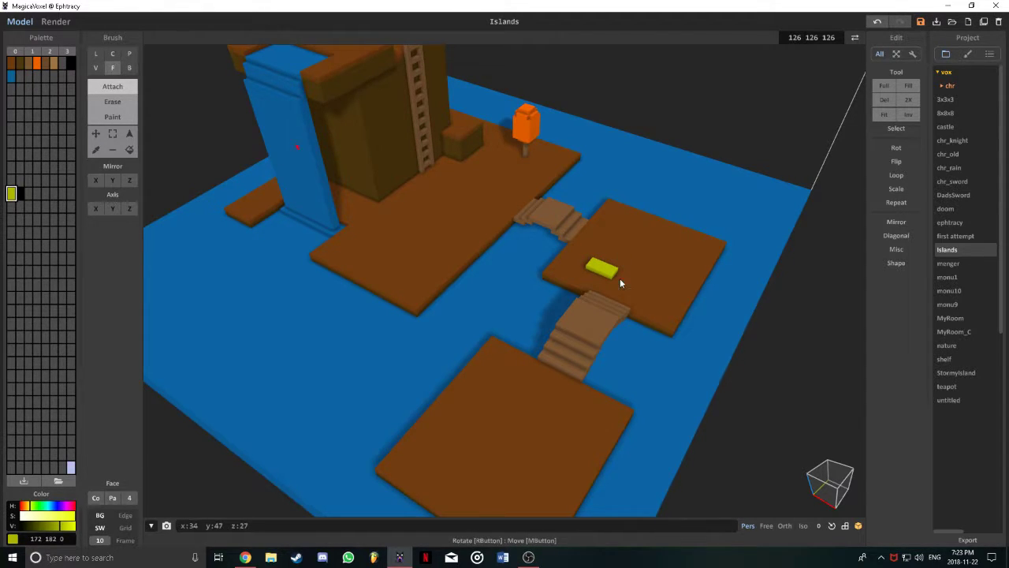
{"action": "left_click", "coordinate": [606, 267]}
{"action": "right_click_drag", "start_coordinate": [607, 265], "coordinate": [541, 306]}
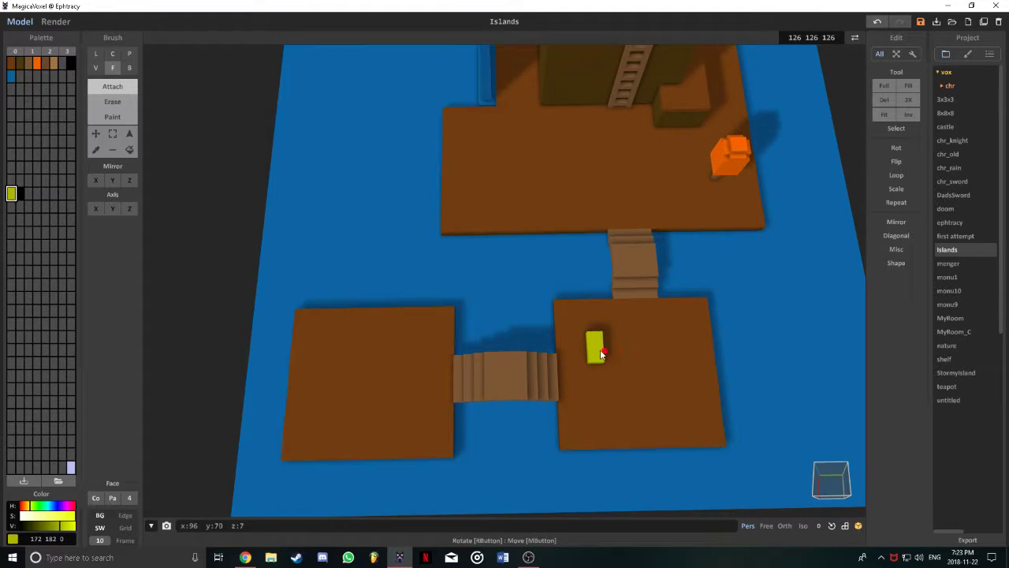
{"action": "left_click_drag", "start_coordinate": [600, 355], "coordinate": [649, 282]}
- Examine the yellow-green pillar's height and position against the islands and the cliff from several angles
{"action": "right_click_drag", "start_coordinate": [453, 364], "coordinate": [568, 274]}
{"action": "scroll", "coordinate": [568, 274], "scroll_direction": "down", "scroll_amount": 4}
{"action": "scroll", "coordinate": [569, 250], "scroll_direction": "up", "scroll_amount": 3}
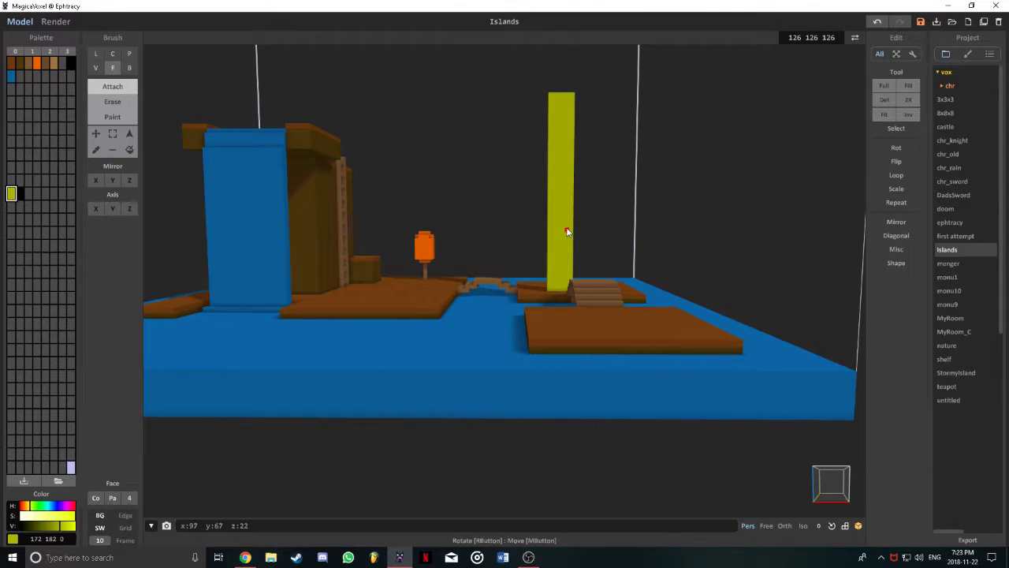
{"action": "right_click_drag", "start_coordinate": [566, 231], "coordinate": [444, 318]}
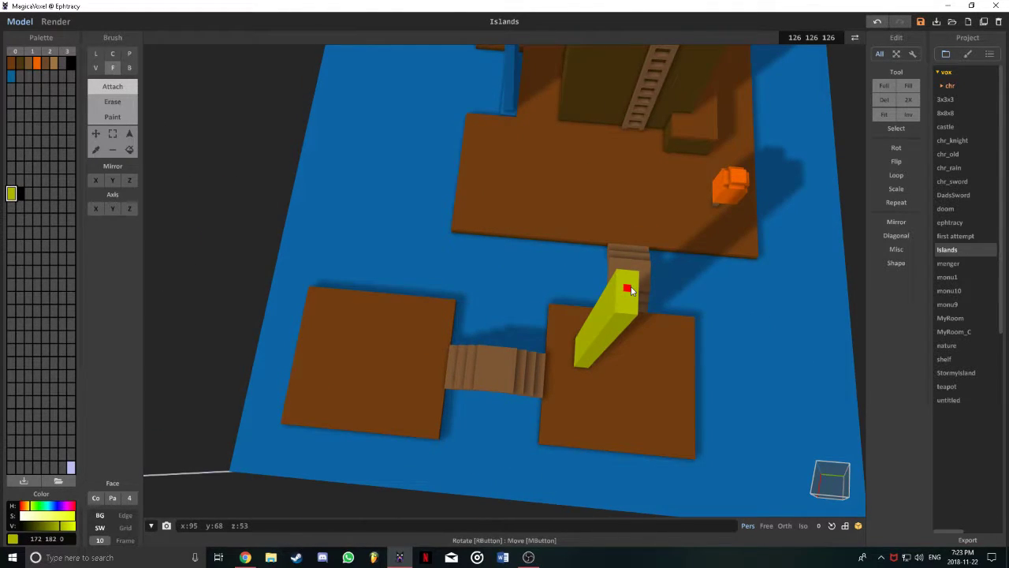
{"action": "right_click_drag", "start_coordinate": [559, 296], "coordinate": [667, 213]}
{"action": "scroll", "coordinate": [662, 216], "scroll_direction": "down", "scroll_amount": 3}
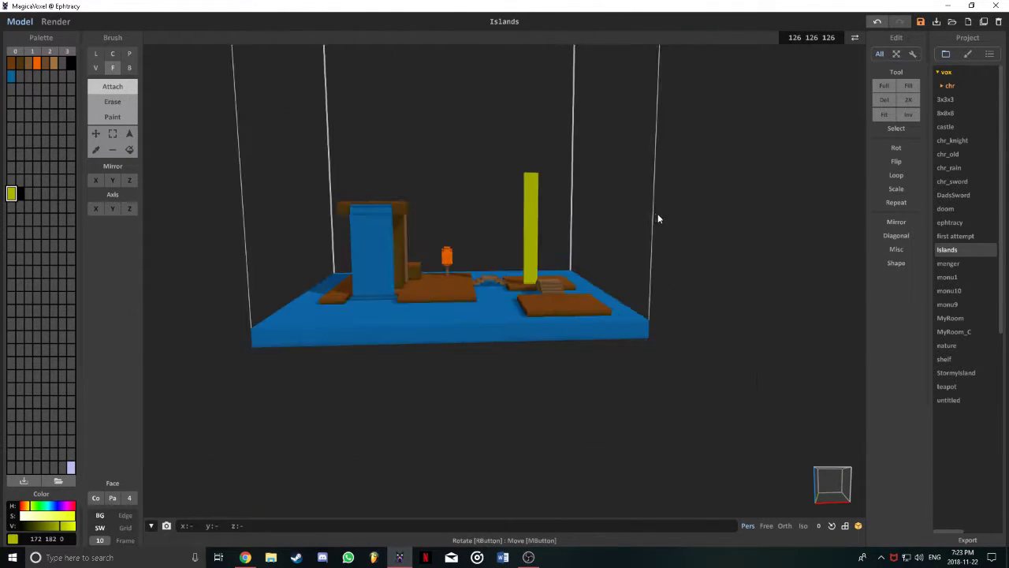
{"action": "scroll", "coordinate": [639, 216], "scroll_direction": "down", "scroll_amount": 2}
{"action": "scroll", "coordinate": [620, 213], "scroll_direction": "up", "scroll_amount": 8}
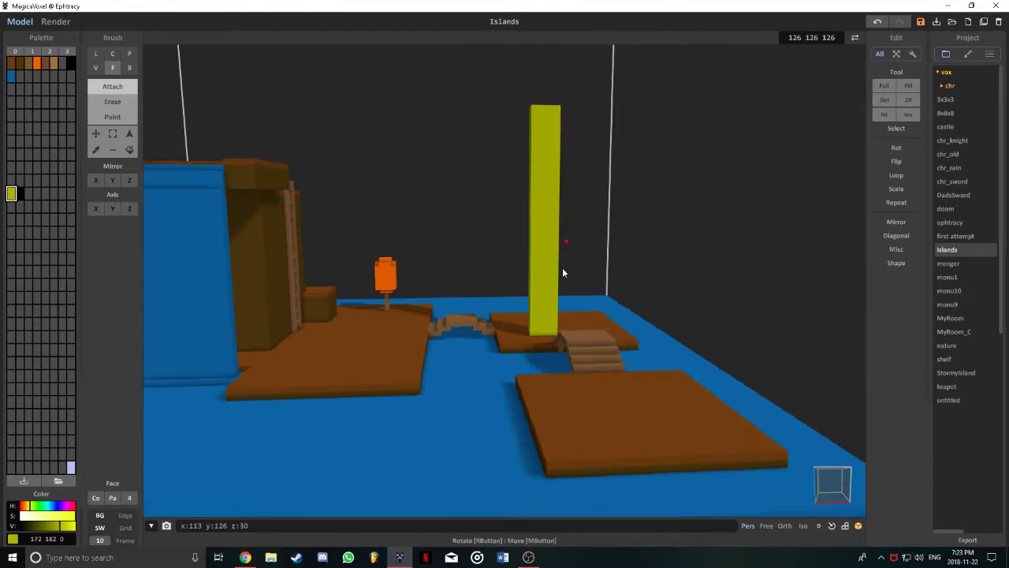
{"action": "mouse_move", "coordinate": [563, 272]}
{"action": "right_mouse_down"}
{"action": "mouse_move", "coordinate": [548, 411]}
{"action": "mouse_move", "coordinate": [544, 266]}
{"action": "mouse_move", "coordinate": [508, 296]}
{"action": "mouse_move", "coordinate": [554, 268]}
{"action": "right_mouse_up"}
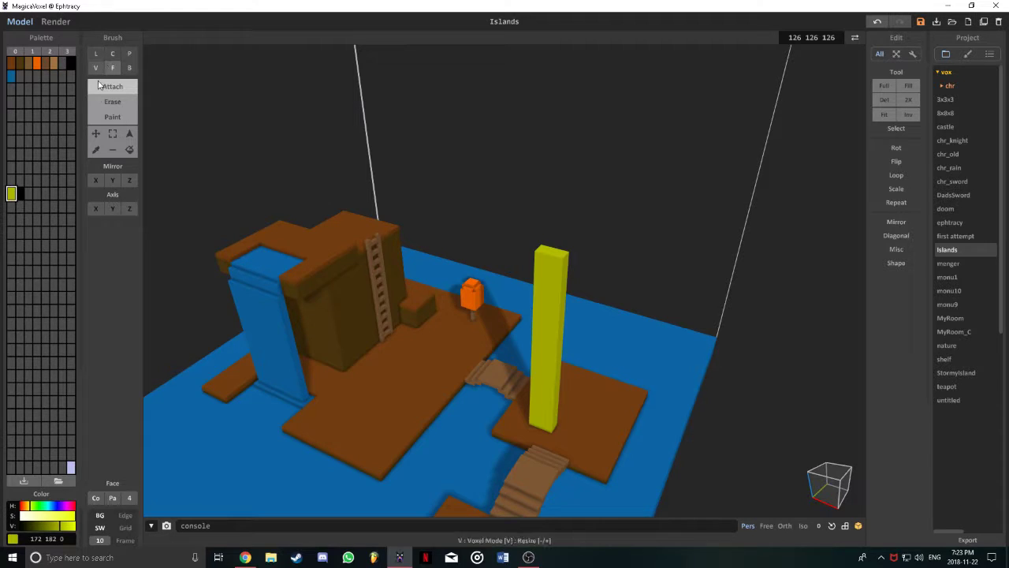
- Sample the cliff's dark brown, RGB 78, 55, 12, as the current colour and switch to the box brush
{"action": "left_click", "coordinate": [96, 149]}
{"action": "left_click", "coordinate": [331, 304]}
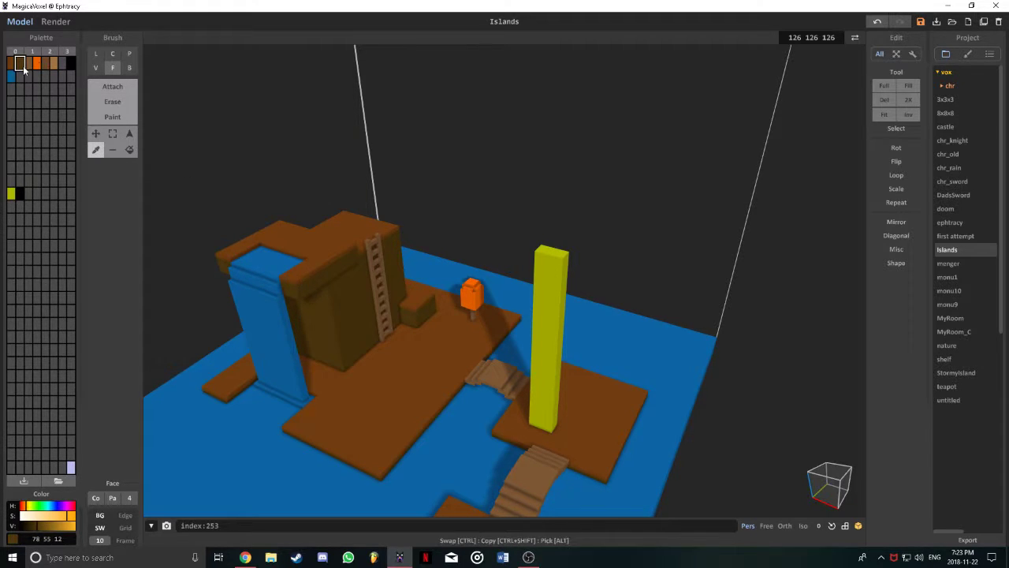
{"action": "left_click", "coordinate": [129, 67]}
{"action": "mouse_move", "coordinate": [297, 143]}
{"action": "right_mouse_down"}
{"action": "mouse_move", "coordinate": [583, 233]}
{"action": "mouse_move", "coordinate": [568, 265]}
{"action": "right_mouse_up"}
{"action": "left_click", "coordinate": [569, 268]}
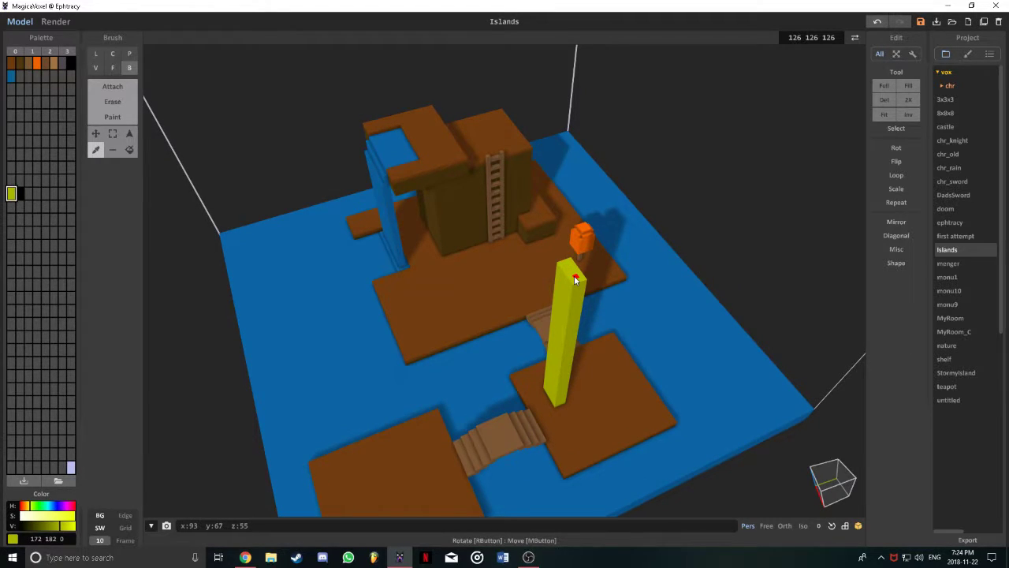
{"action": "left_click", "coordinate": [477, 210]}
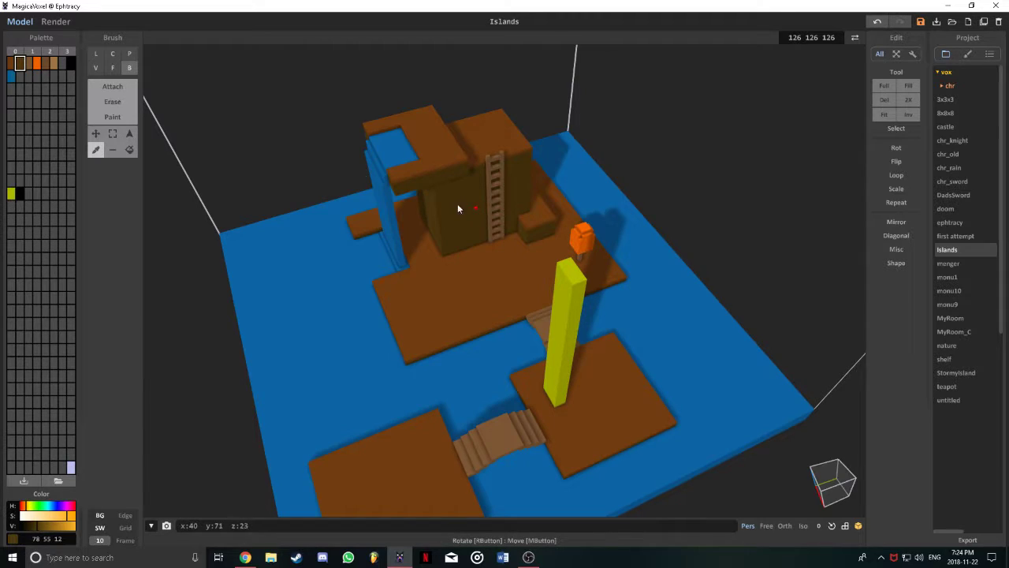
- Attach a small dark brown cap, RGB 78, 55, 12, to the top of the yellow-green pillar
{"action": "left_click", "coordinate": [125, 90]}
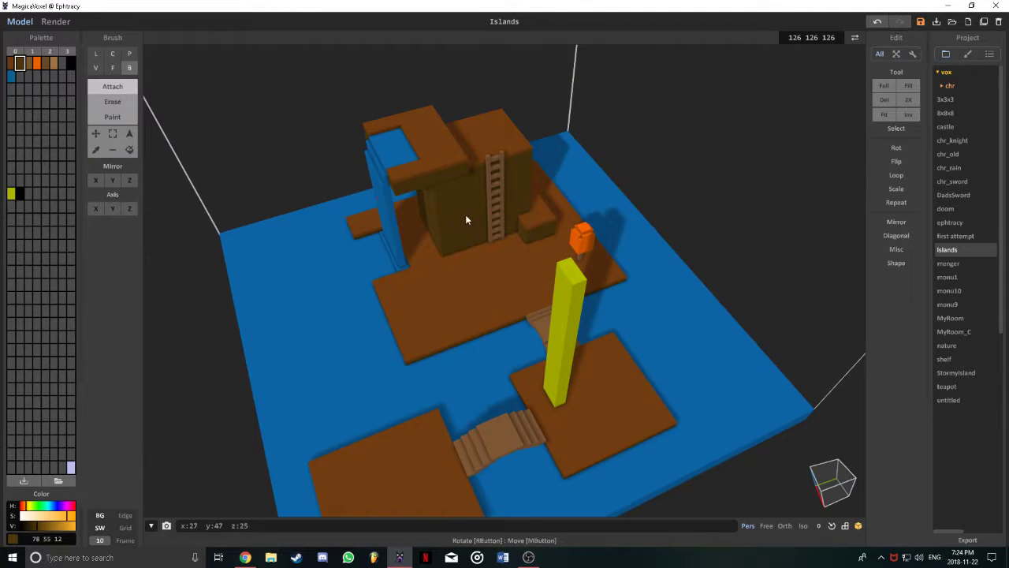
{"action": "left_click", "coordinate": [564, 270]}
{"action": "right_click_drag", "start_coordinate": [552, 308], "coordinate": [550, 251]}
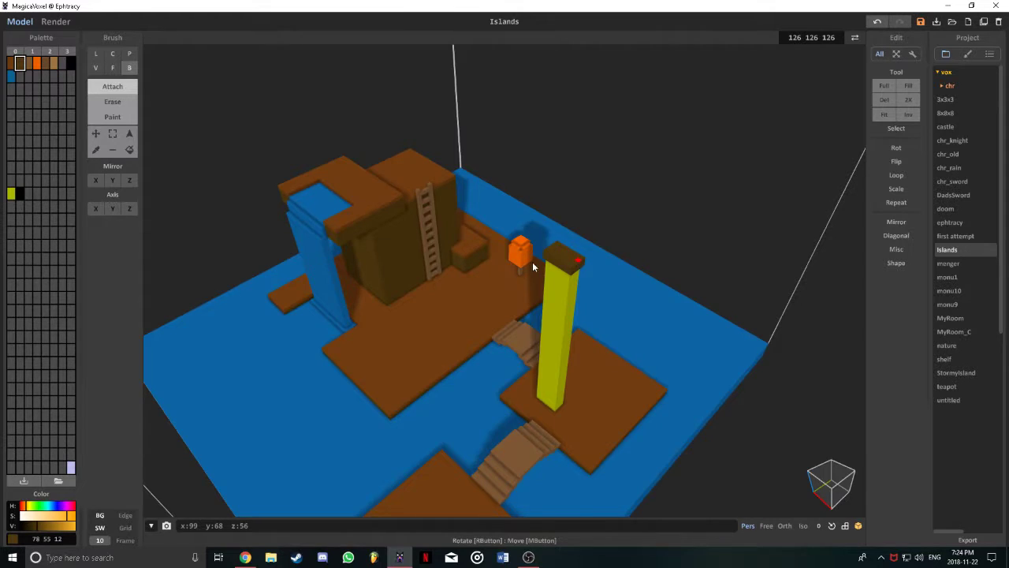
{"action": "right_click_drag", "start_coordinate": [532, 266], "coordinate": [439, 270]}
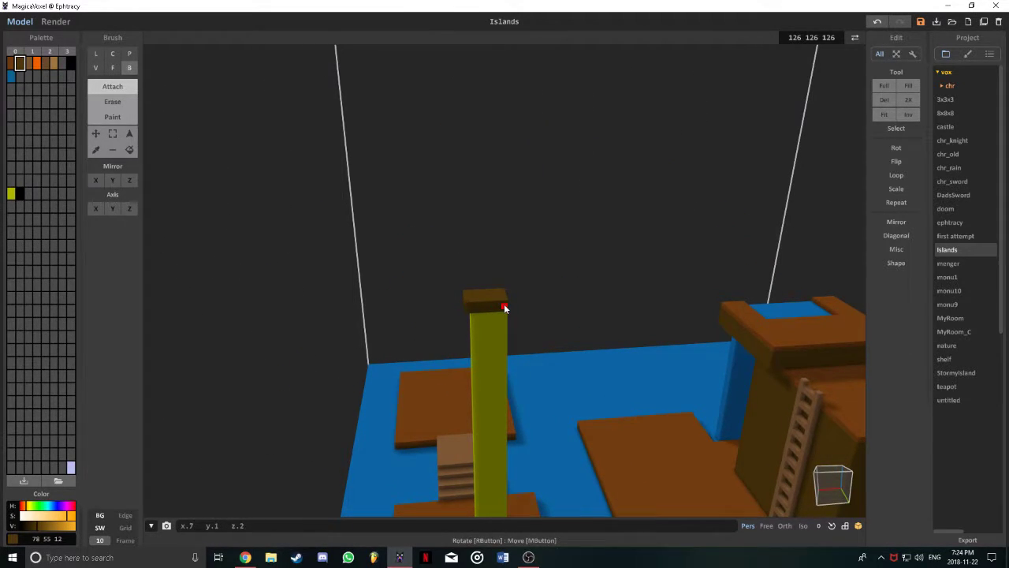
- Erase surplus dark brown voxels around the edge of the cap on top of the pillar
{"action": "right_click_drag", "start_coordinate": [528, 304], "coordinate": [339, 292]}
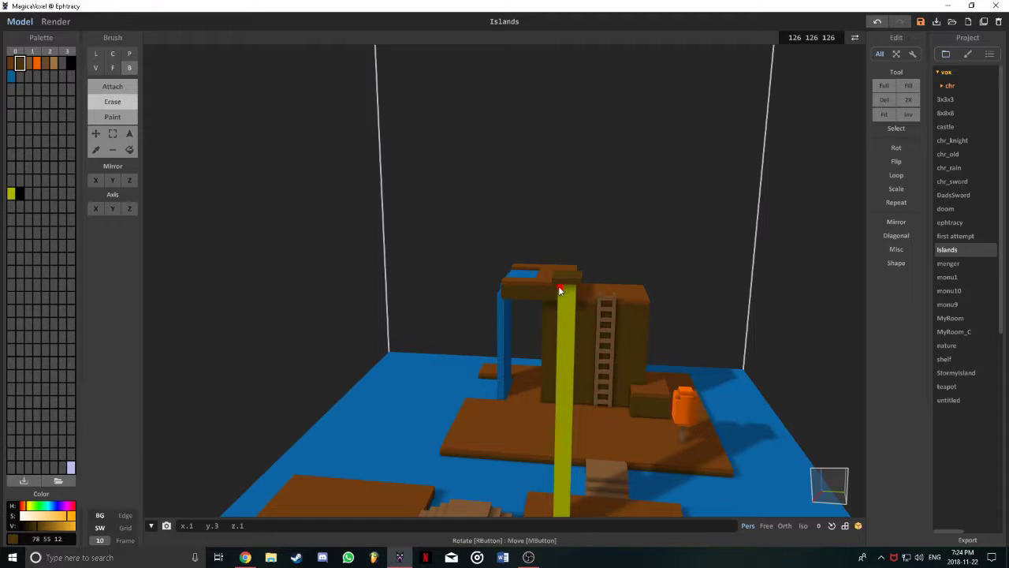
{"action": "mouse_move", "coordinate": [624, 274]}
{"action": "right_mouse_down"}
{"action": "mouse_move", "coordinate": [636, 273]}
{"action": "mouse_move", "coordinate": [624, 283]}
{"action": "right_mouse_up"}
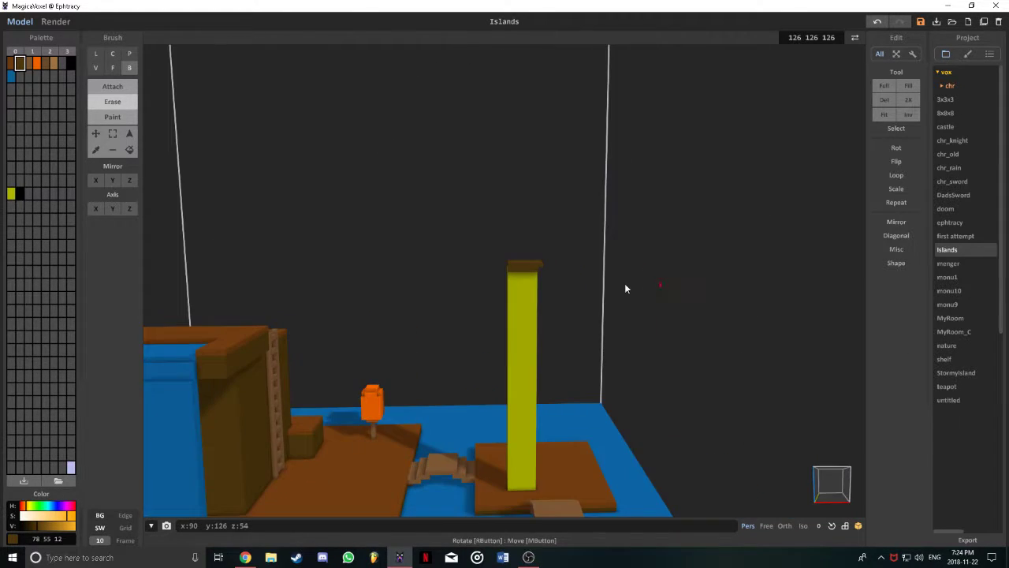
{"action": "left_click", "coordinate": [536, 272]}
{"action": "right_click_drag", "start_coordinate": [509, 265], "coordinate": [636, 265]}
{"action": "right_click_drag", "start_coordinate": [572, 269], "coordinate": [587, 301]}
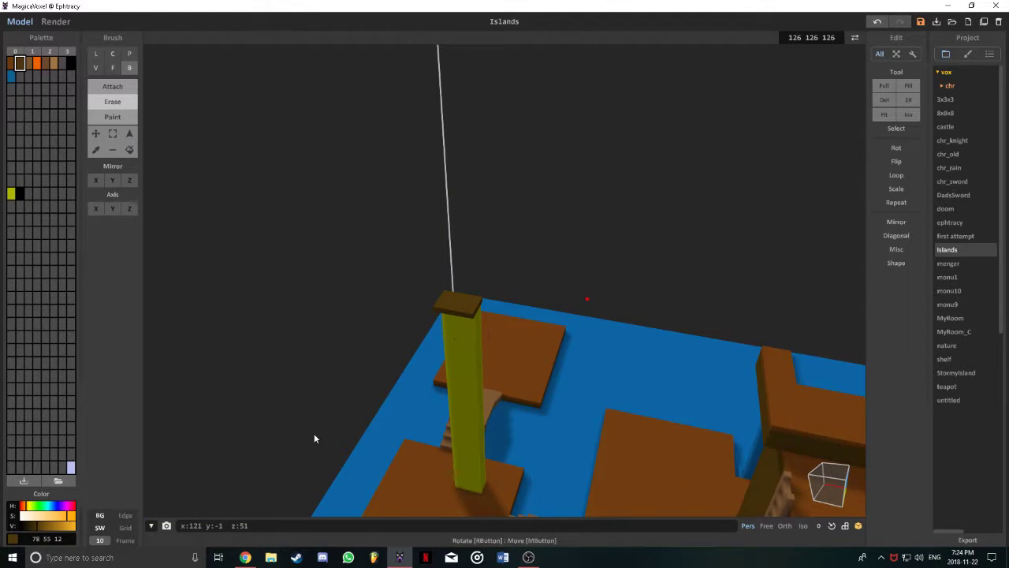
- Switch to the browser to read the YouTube live chat, return to MagicaVoxel and view the whole scene
{"action": "left_click", "coordinate": [245, 557]}
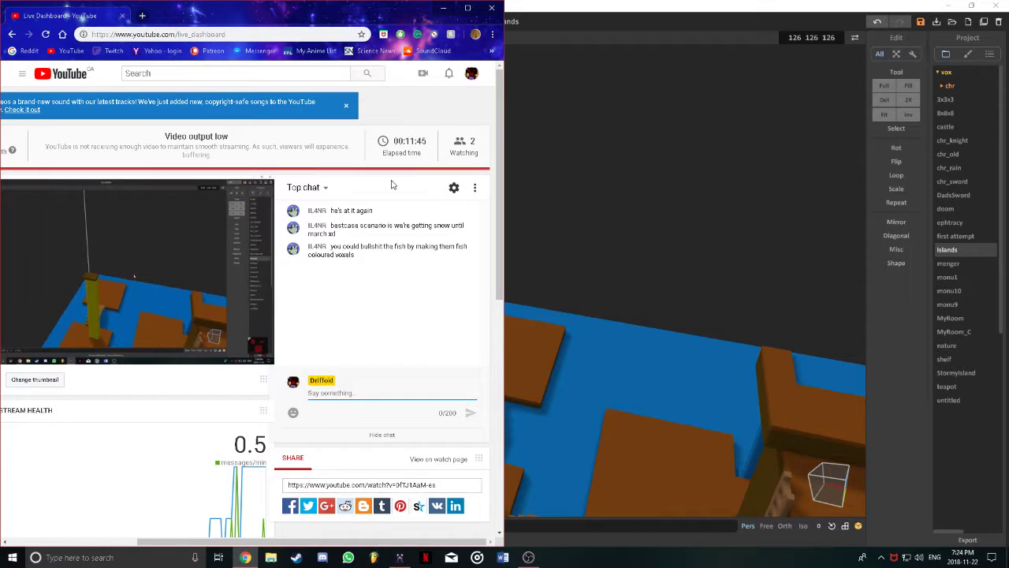
{"action": "left_click", "coordinate": [578, 5]}
{"action": "right_click_drag", "start_coordinate": [435, 296], "coordinate": [616, 349]}
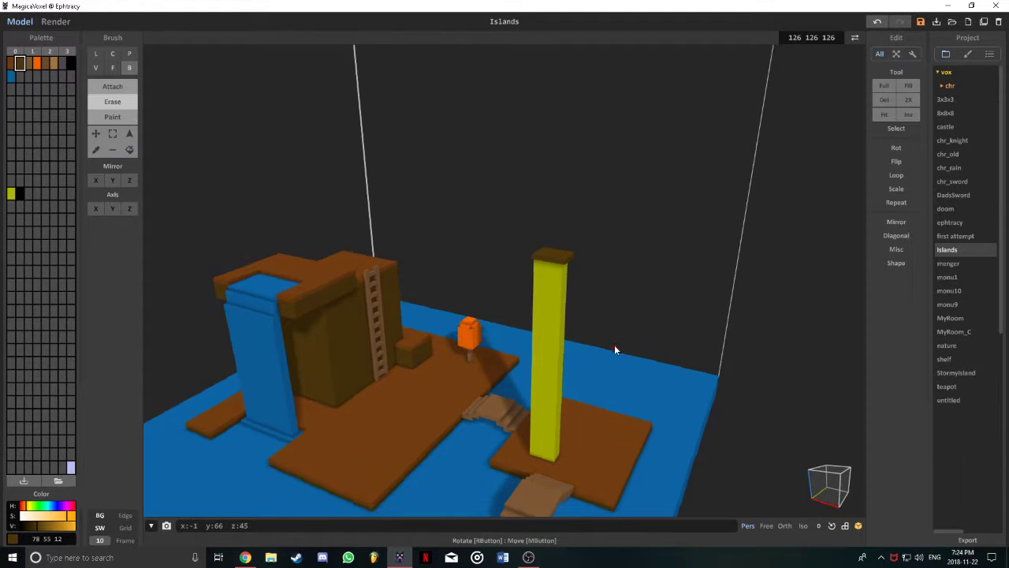
{"action": "middle_click_drag", "start_coordinate": [454, 365], "coordinate": [512, 225]}
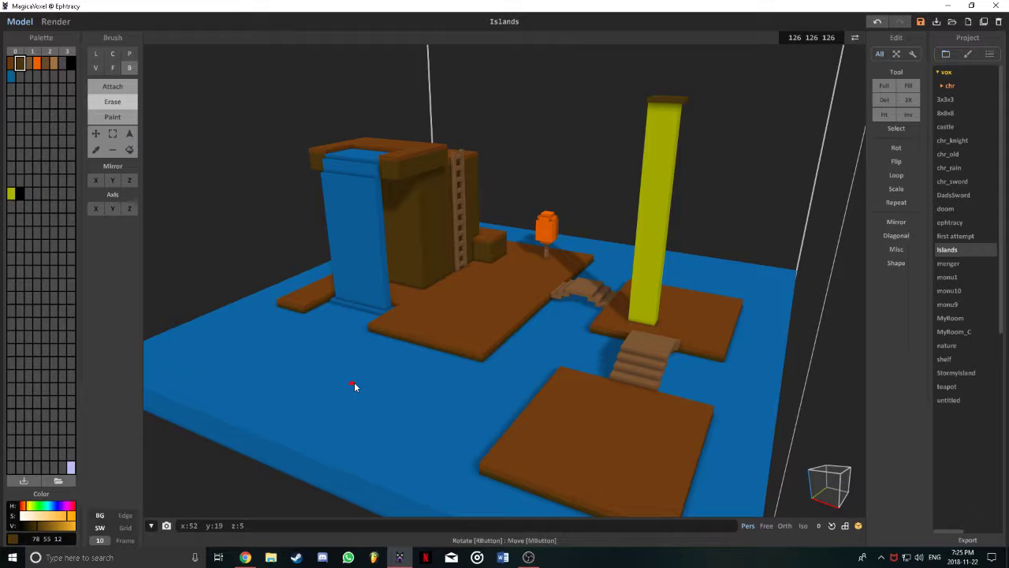
- Attach one-voxel dark brown rows along the cap's sides so that it overhangs the pillar
{"action": "right_click_drag", "start_coordinate": [675, 147], "coordinate": [263, 144]}
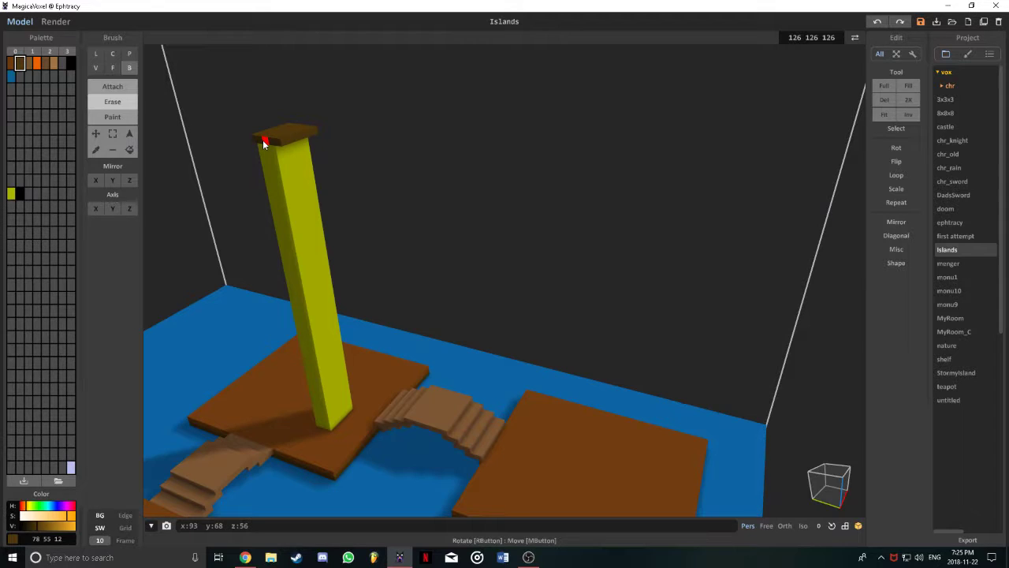
{"action": "key", "text": "t"}
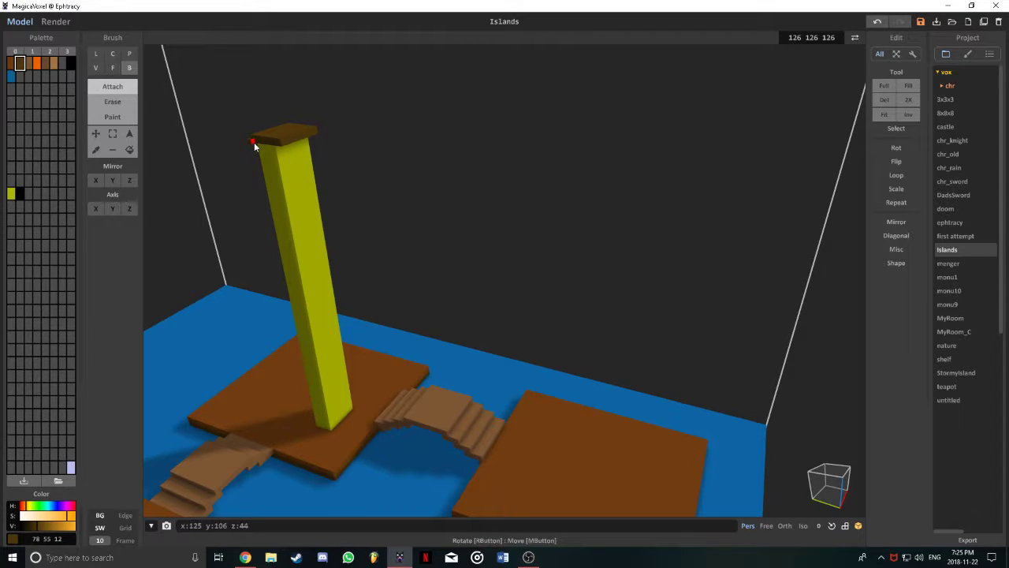
{"action": "right_click_drag", "start_coordinate": [270, 144], "coordinate": [304, 147]}
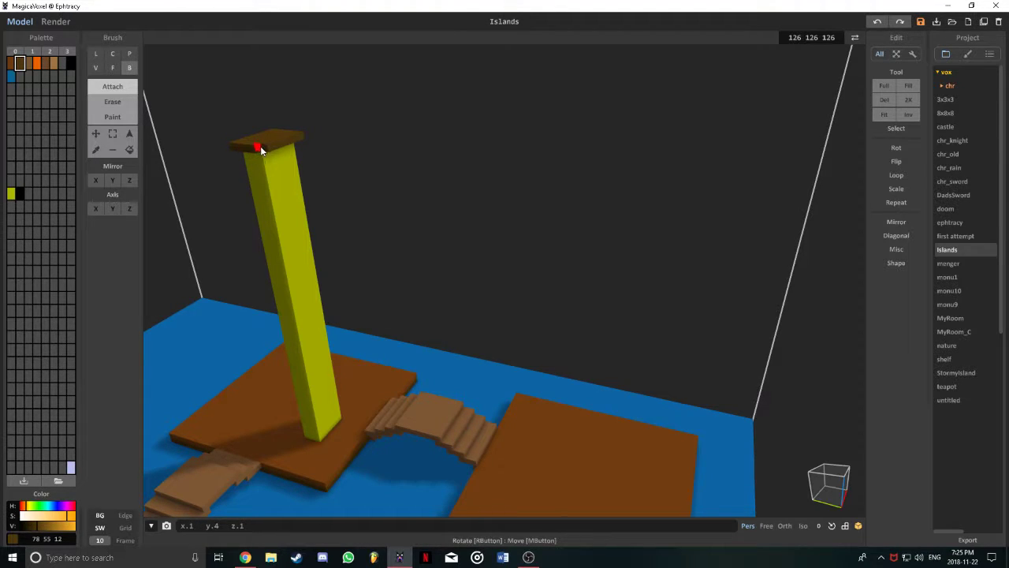
{"action": "right_click_drag", "start_coordinate": [266, 149], "coordinate": [441, 164]}
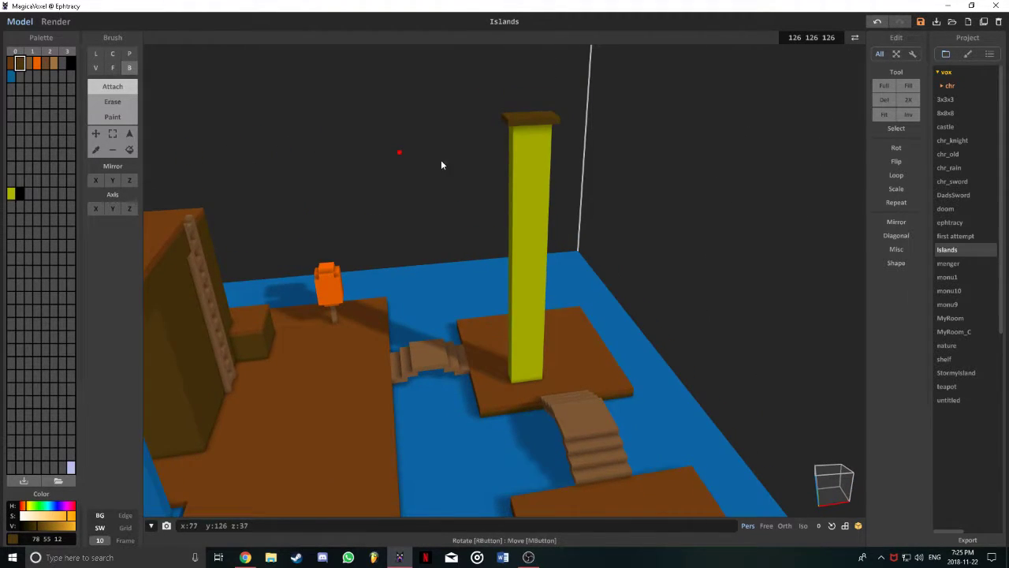
{"action": "right_click_drag", "start_coordinate": [605, 172], "coordinate": [549, 191]}
{"action": "right_click_drag", "start_coordinate": [428, 228], "coordinate": [462, 181]}
{"action": "right_click_drag", "start_coordinate": [536, 213], "coordinate": [468, 226]}
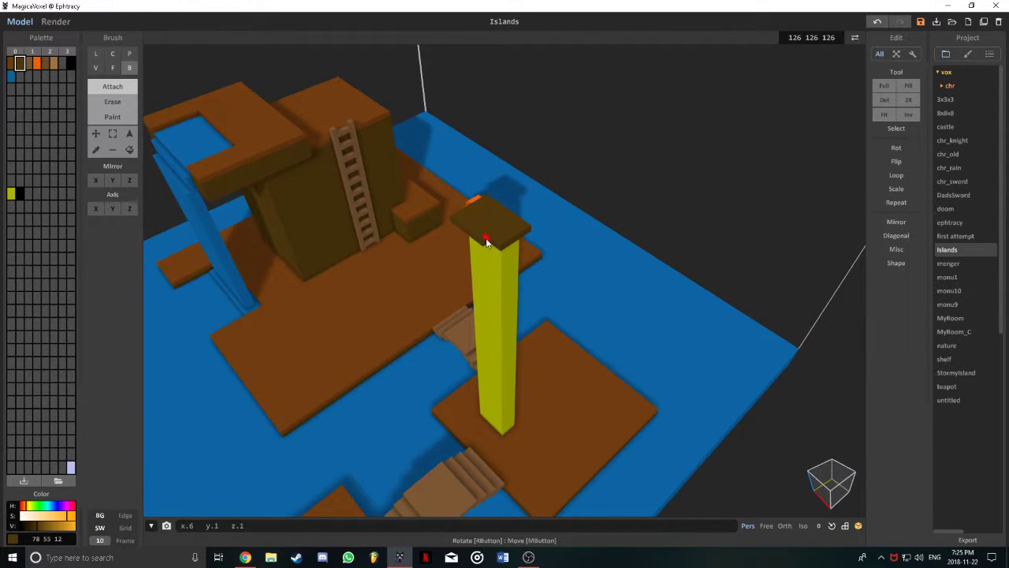
- Widen the pillar's cap with further one-voxel dark brown rows on its remaining sides
{"action": "right_click_drag", "start_coordinate": [487, 240], "coordinate": [412, 244]}
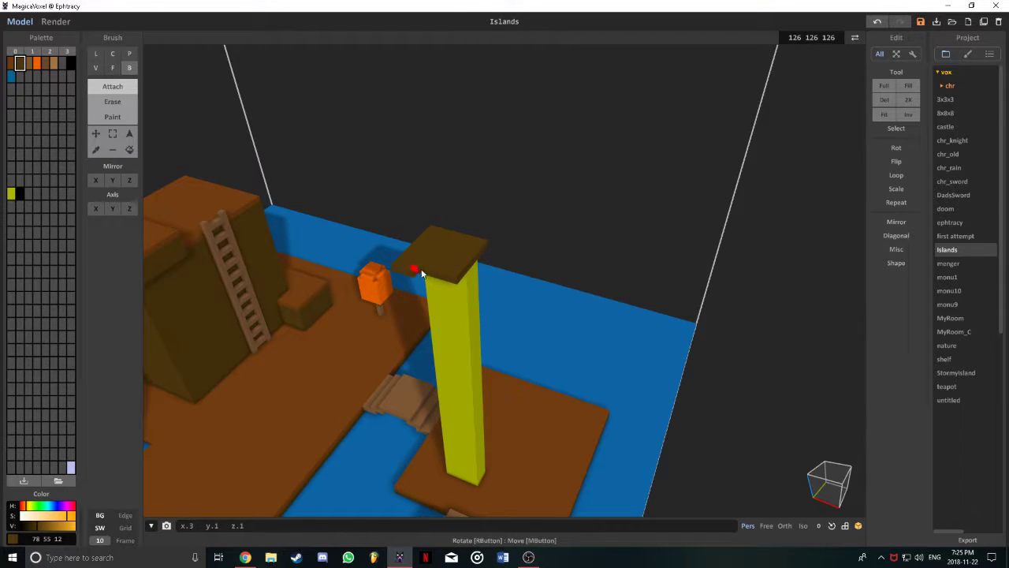
{"action": "right_click_drag", "start_coordinate": [456, 281], "coordinate": [410, 276]}
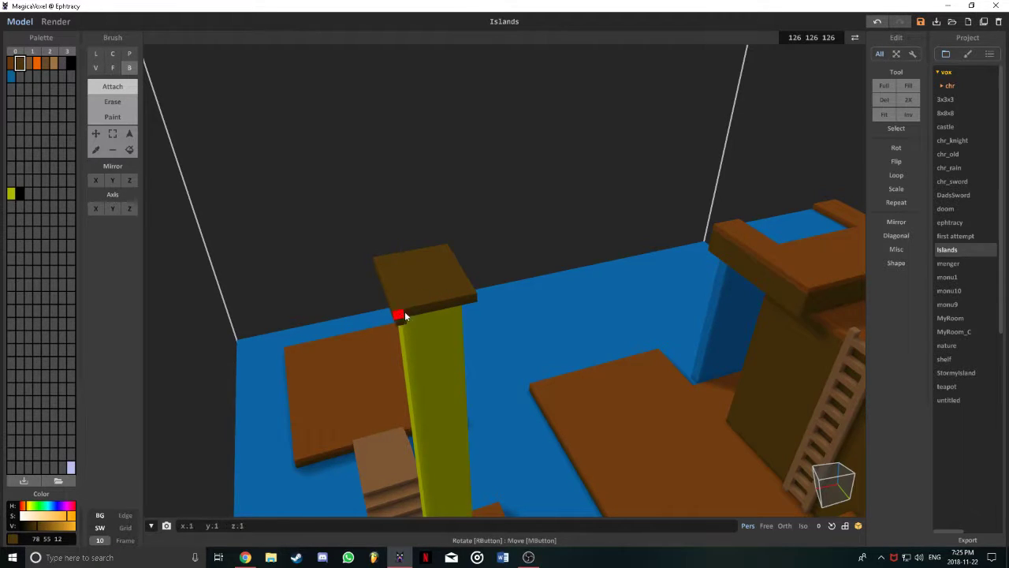
{"action": "left_click_drag", "start_coordinate": [403, 316], "coordinate": [479, 309]}
{"action": "right_click_drag", "start_coordinate": [418, 321], "coordinate": [561, 285]}
{"action": "mouse_move", "coordinate": [418, 331]}
{"action": "left_mouse_down"}
{"action": "mouse_move", "coordinate": [554, 311]}
{"action": "mouse_move", "coordinate": [570, 318]}
{"action": "left_mouse_up"}
{"action": "left_click_drag", "start_coordinate": [413, 322], "coordinate": [550, 331]}
- Check the YouTube live chat in the browser once more and return to the Islands model in MagicaVoxel
{"action": "left_click", "coordinate": [245, 557]}
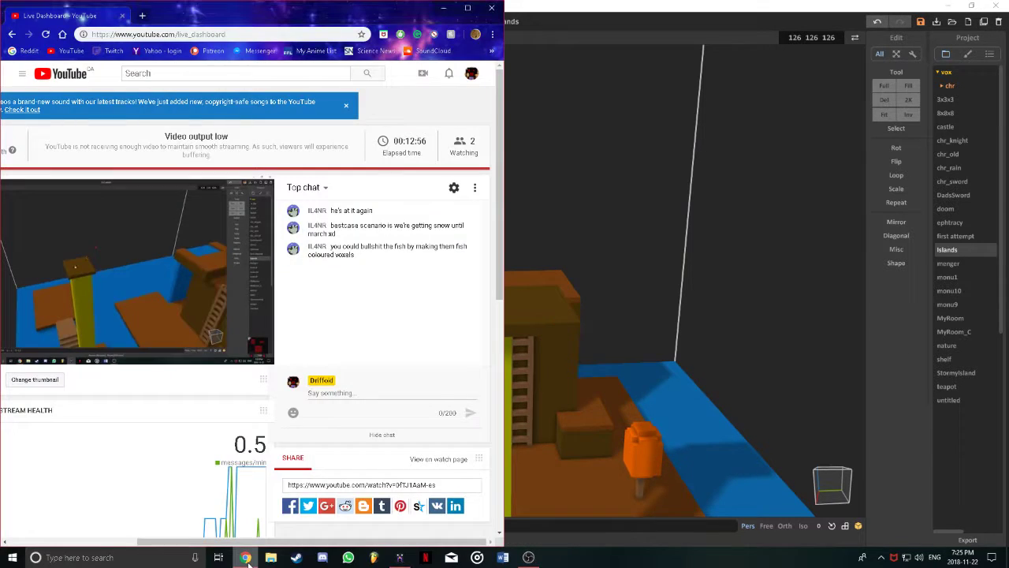
{"action": "left_click", "coordinate": [560, 5]}
- Add another dark brown row to the cap's edge and extrude its side faces outward into a wide platform
{"action": "right_click_drag", "start_coordinate": [568, 225], "coordinate": [421, 256]}
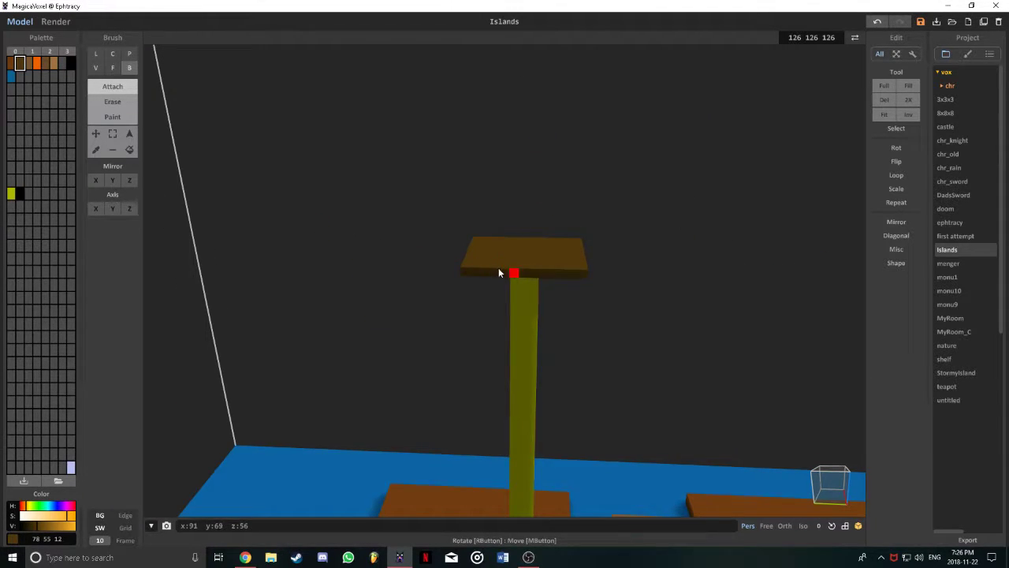
{"action": "left_click_drag", "start_coordinate": [465, 272], "coordinate": [574, 280]}
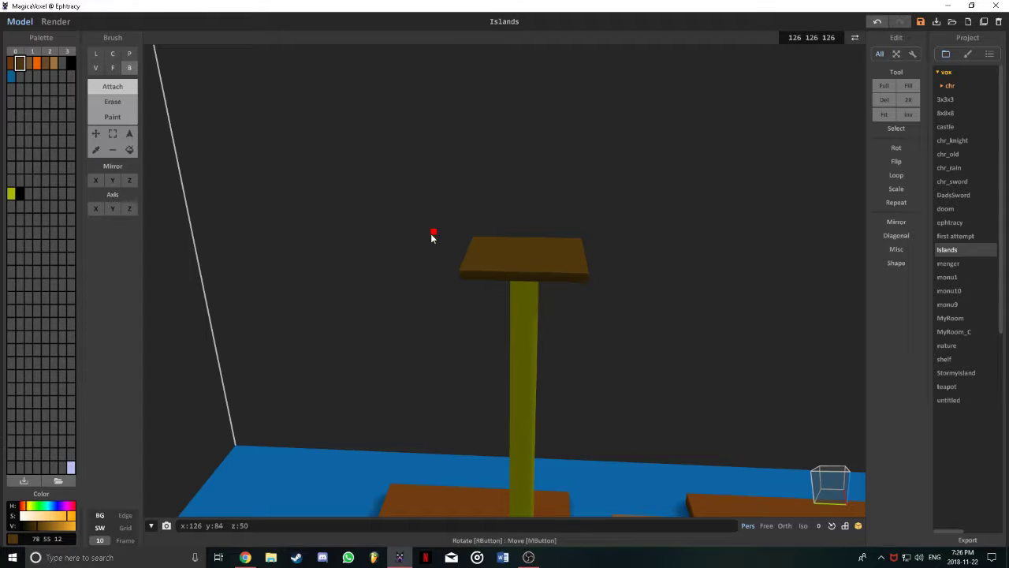
{"action": "key", "text": "f"}
{"action": "left_click_drag", "start_coordinate": [473, 275], "coordinate": [470, 295]}
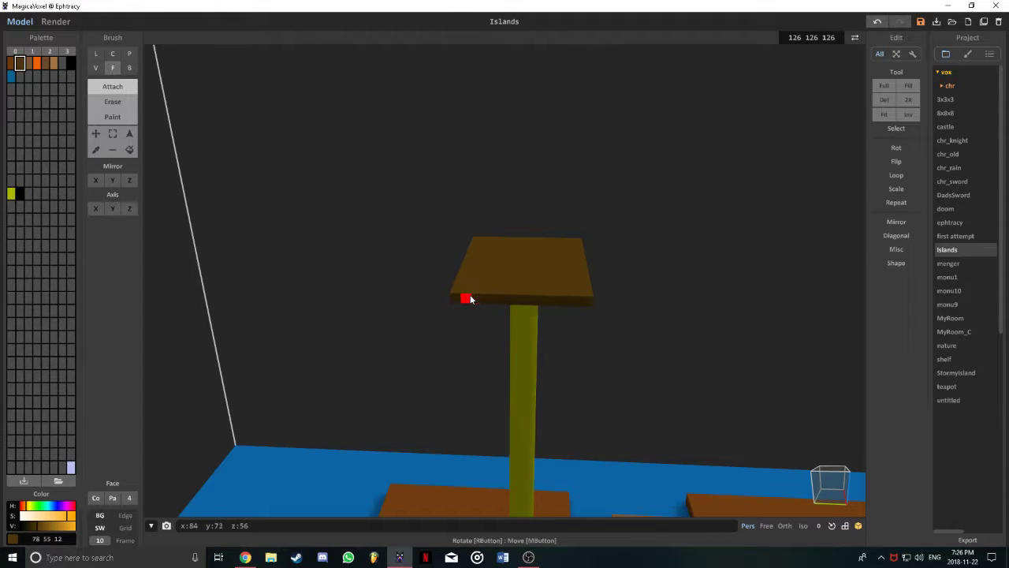
{"action": "right_click_drag", "start_coordinate": [470, 295], "coordinate": [492, 302]}
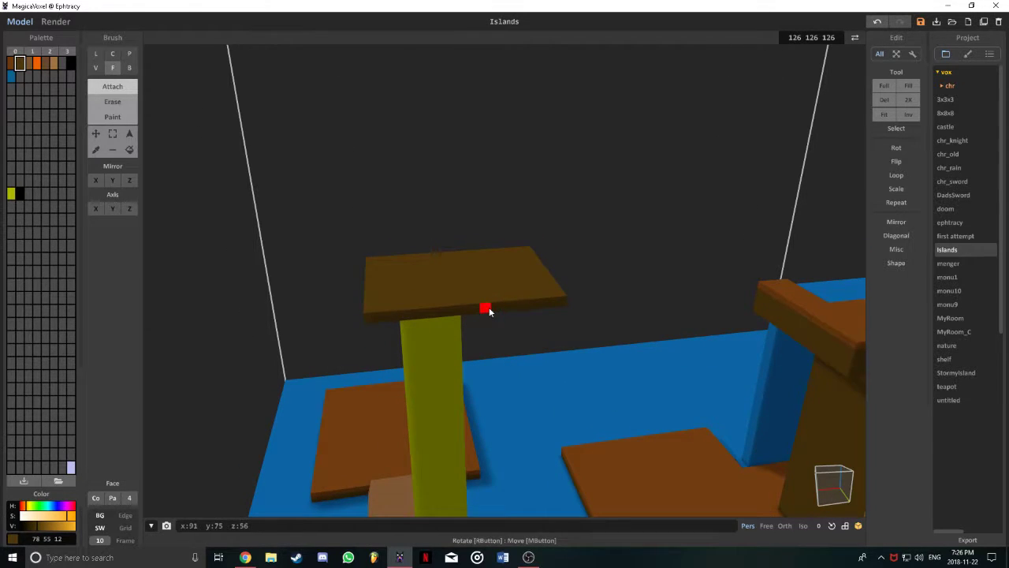
{"action": "left_click_drag", "start_coordinate": [488, 313], "coordinate": [486, 316]}
{"action": "right_click_drag", "start_coordinate": [450, 322], "coordinate": [429, 339]}
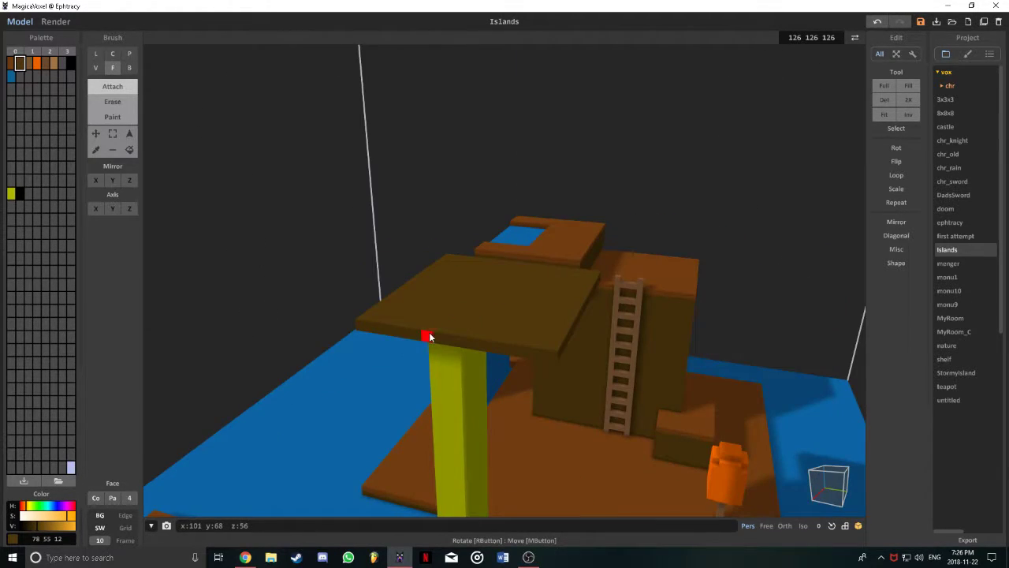
{"action": "left_click_drag", "start_coordinate": [425, 344], "coordinate": [425, 356]}
{"action": "right_click_drag", "start_coordinate": [425, 355], "coordinate": [536, 331]}
{"action": "mouse_move", "coordinate": [536, 302]}
{"action": "left_mouse_down"}
{"action": "mouse_move", "coordinate": [532, 310]}
{"action": "mouse_move", "coordinate": [544, 299]}
{"action": "left_mouse_up"}
- Extrude one side of the dark brown platform further outward, towards the outer edge of the water
{"action": "right_click_drag", "start_coordinate": [541, 295], "coordinate": [518, 242]}
{"action": "scroll", "coordinate": [342, 319], "scroll_direction": "down", "scroll_amount": 5}
{"action": "scroll", "coordinate": [331, 311], "scroll_direction": "up", "scroll_amount": 5}
{"action": "scroll", "coordinate": [327, 316], "scroll_direction": "down", "scroll_amount": 5}
{"action": "scroll", "coordinate": [322, 318], "scroll_direction": "up", "scroll_amount": 3}
{"action": "scroll", "coordinate": [520, 239], "scroll_direction": "up", "scroll_amount": 6}
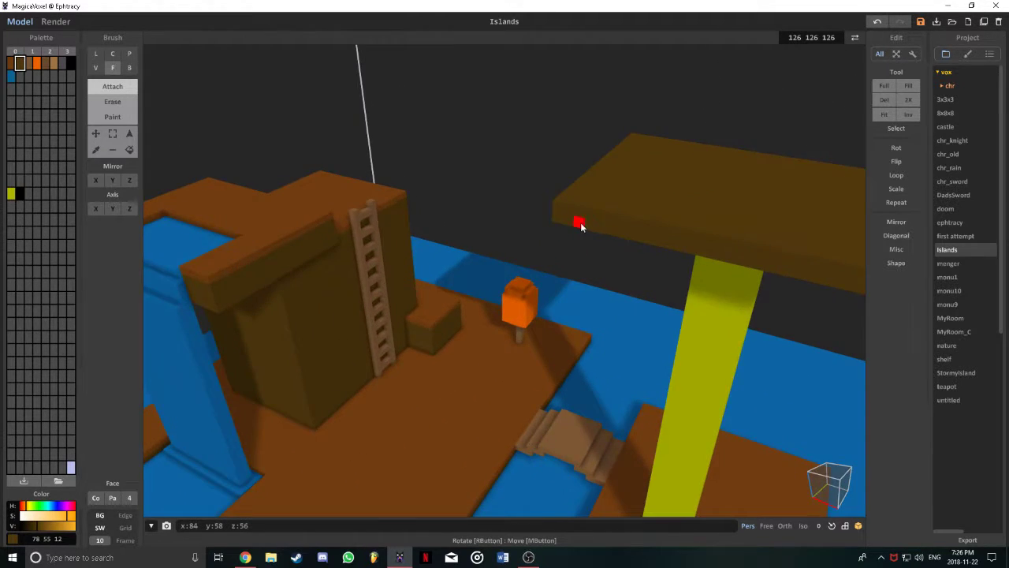
{"action": "right_click_drag", "start_coordinate": [580, 222], "coordinate": [518, 287]}
{"action": "left_click_drag", "start_coordinate": [518, 287], "coordinate": [509, 308]}
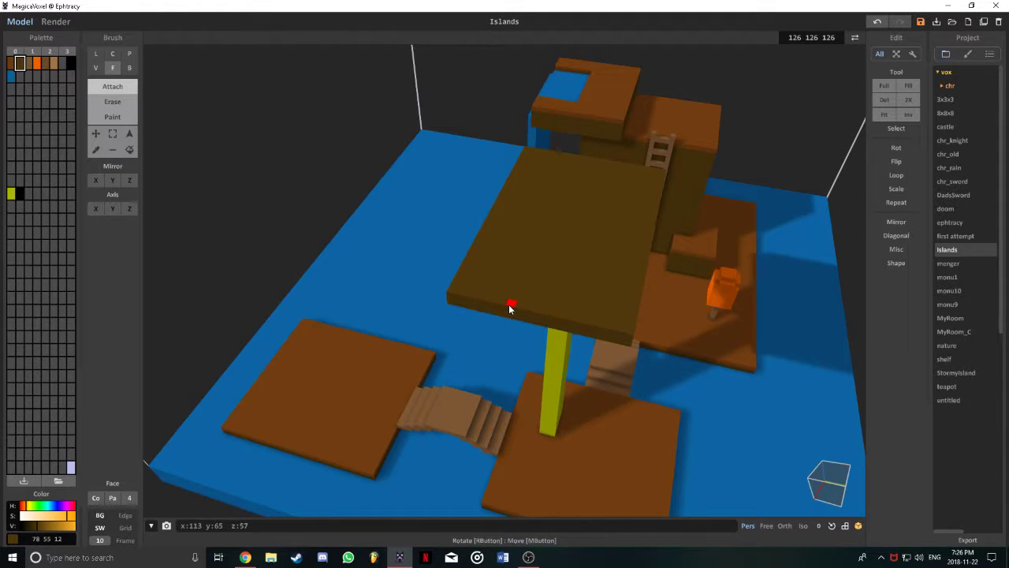
- Extrude the dark brown platform's horizontal face vertically to turn the platform into a thick block above the middle island
{"action": "right_click_drag", "start_coordinate": [583, 310], "coordinate": [547, 252]}
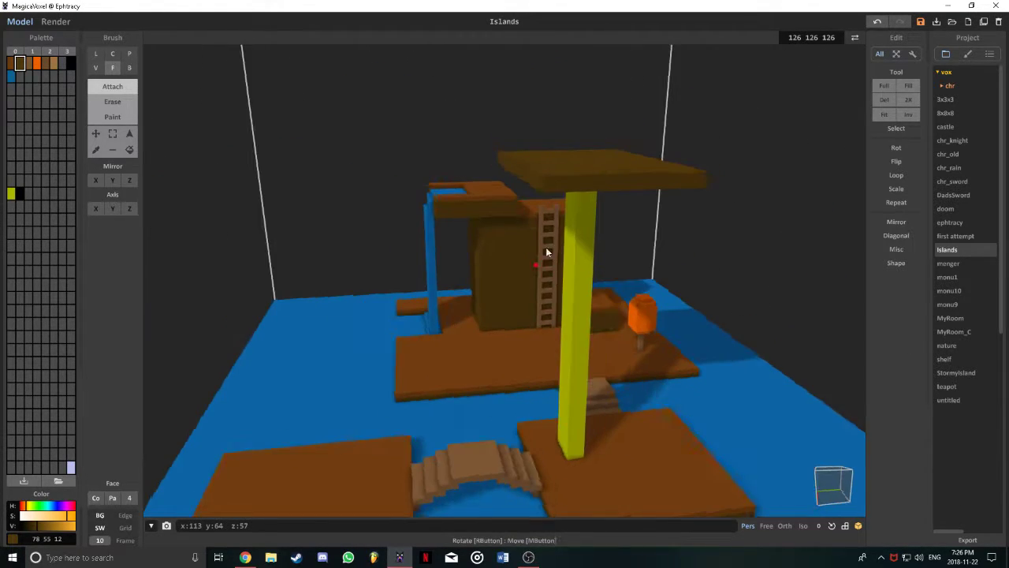
{"action": "left_click_drag", "start_coordinate": [599, 182], "coordinate": [520, 197]}
{"action": "right_click_drag", "start_coordinate": [521, 194], "coordinate": [581, 201]}
{"action": "left_click_drag", "start_coordinate": [581, 201], "coordinate": [588, 168]}
{"action": "right_click_drag", "start_coordinate": [503, 196], "coordinate": [496, 187]}
{"action": "scroll", "coordinate": [496, 186], "scroll_direction": "down", "scroll_amount": 4}
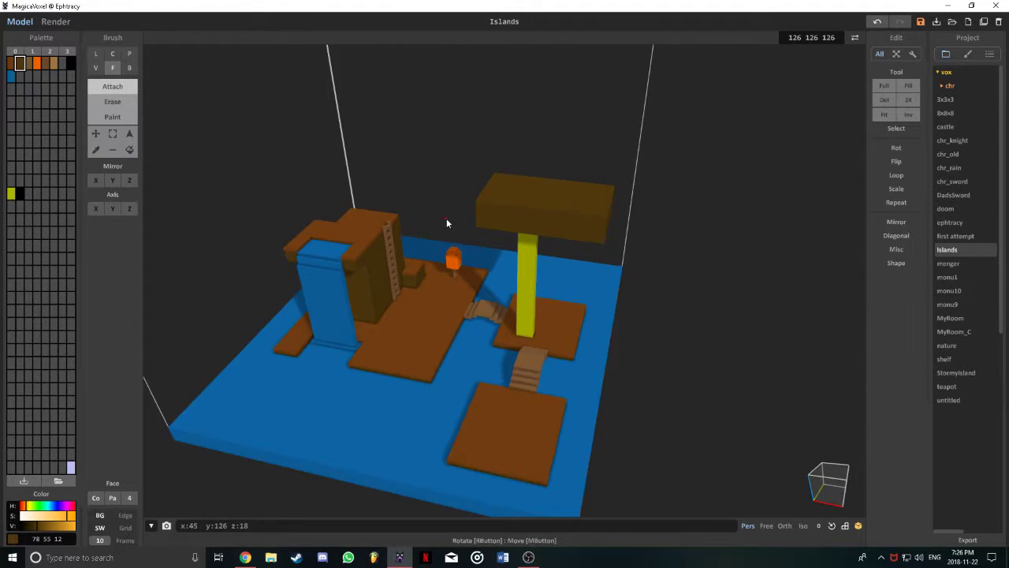
{"action": "scroll", "coordinate": [442, 218], "scroll_direction": "up", "scroll_amount": 3}
{"action": "mouse_move", "coordinate": [400, 229]}
{"action": "right_mouse_down"}
{"action": "mouse_move", "coordinate": [524, 225]}
{"action": "mouse_move", "coordinate": [552, 214]}
{"action": "mouse_move", "coordinate": [478, 218]}
{"action": "right_mouse_up"}
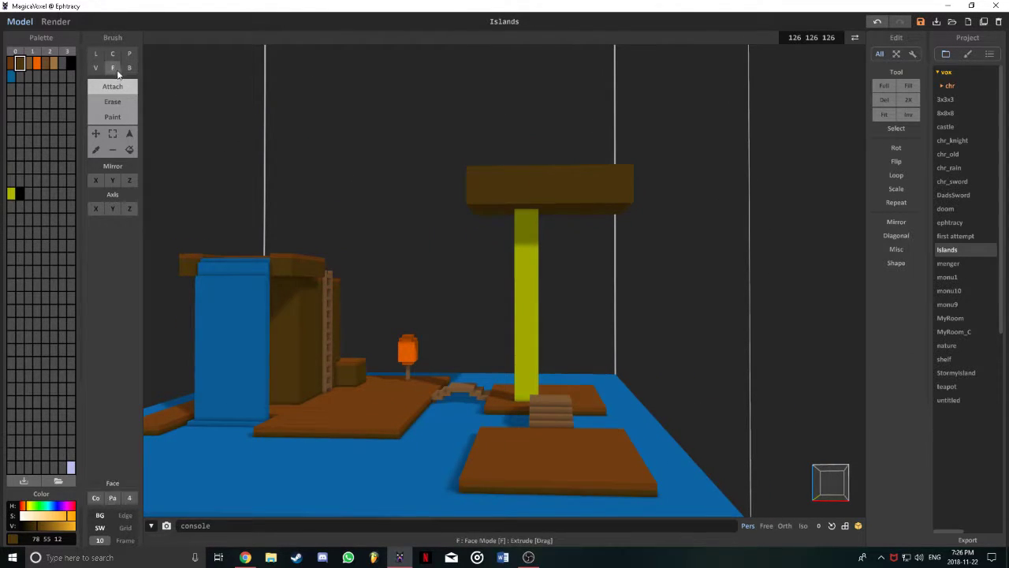
- Erase the whole yellow-green pillar beneath the dark brown block with the face brush, leaving the block floating
{"action": "left_click", "coordinate": [526, 266]}
{"action": "left_click", "coordinate": [526, 266]}
{"action": "left_click", "coordinate": [526, 265]}
{"action": "mouse_move", "coordinate": [533, 272]}
{"action": "right_mouse_down"}
{"action": "mouse_move", "coordinate": [531, 221]}
{"action": "mouse_move", "coordinate": [533, 269]}
{"action": "mouse_move", "coordinate": [520, 277]}
{"action": "mouse_move", "coordinate": [537, 314]}
{"action": "mouse_move", "coordinate": [523, 331]}
{"action": "mouse_move", "coordinate": [478, 278]}
{"action": "mouse_move", "coordinate": [460, 295]}
{"action": "mouse_move", "coordinate": [469, 343]}
{"action": "mouse_move", "coordinate": [555, 234]}
{"action": "mouse_move", "coordinate": [416, 348]}
{"action": "right_mouse_up"}
{"action": "scroll", "coordinate": [417, 348], "scroll_direction": "up", "scroll_amount": 3}
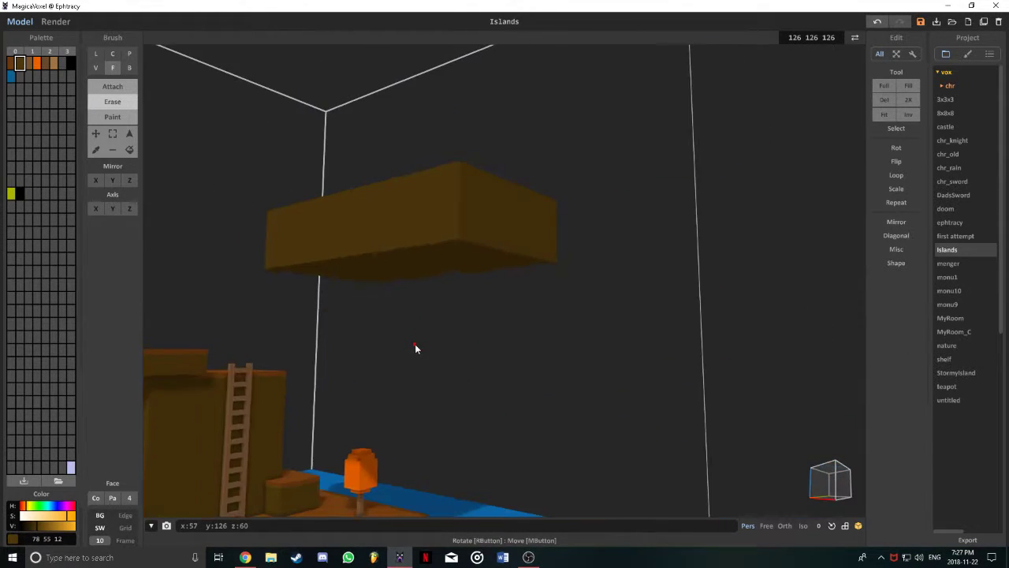
{"action": "scroll", "coordinate": [395, 309], "scroll_direction": "up", "scroll_amount": 3}
{"action": "scroll", "coordinate": [376, 295], "scroll_direction": "down", "scroll_amount": 3}
{"action": "mouse_move", "coordinate": [344, 294]}
{"action": "right_mouse_down"}
{"action": "mouse_move", "coordinate": [399, 305]}
{"action": "mouse_move", "coordinate": [131, 172]}
{"action": "right_mouse_up"}
- Erase small box-shaped chunks from an upper corner of the floating block
{"action": "left_click", "coordinate": [129, 67]}
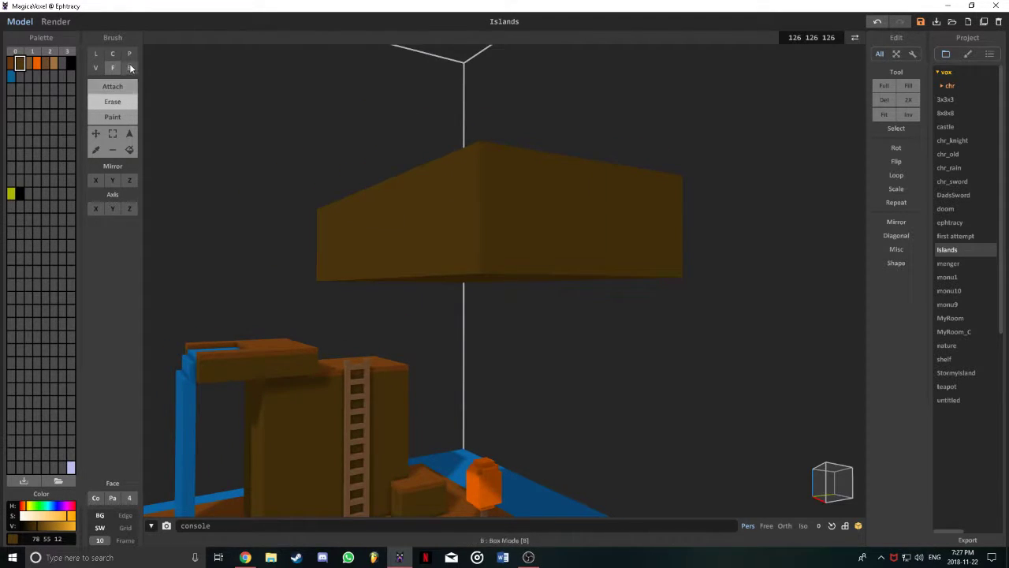
{"action": "right_click_drag", "start_coordinate": [392, 178], "coordinate": [479, 196]}
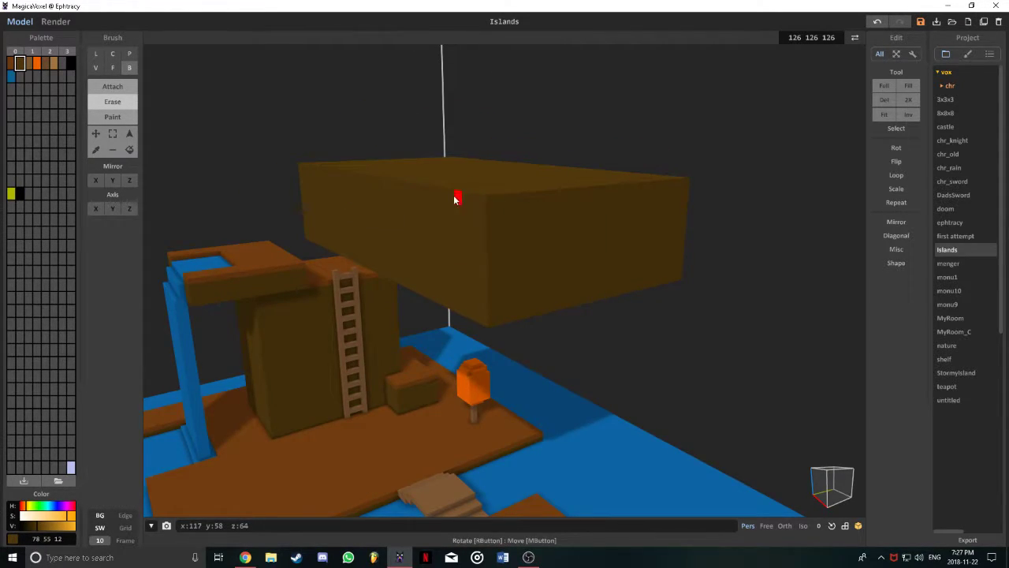
{"action": "left_click_drag", "start_coordinate": [502, 196], "coordinate": [494, 202]}
{"action": "left_click_drag", "start_coordinate": [485, 237], "coordinate": [502, 221]}
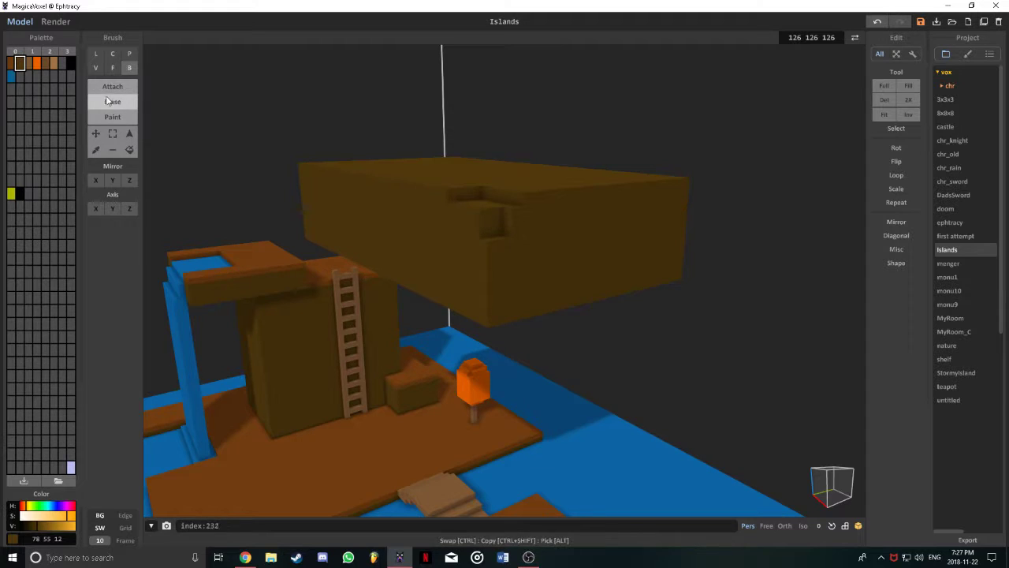
- Erase single voxels along the upper edge of the floating block's end face with the Voxel brush to roughen it
{"action": "left_click", "coordinate": [96, 68]}
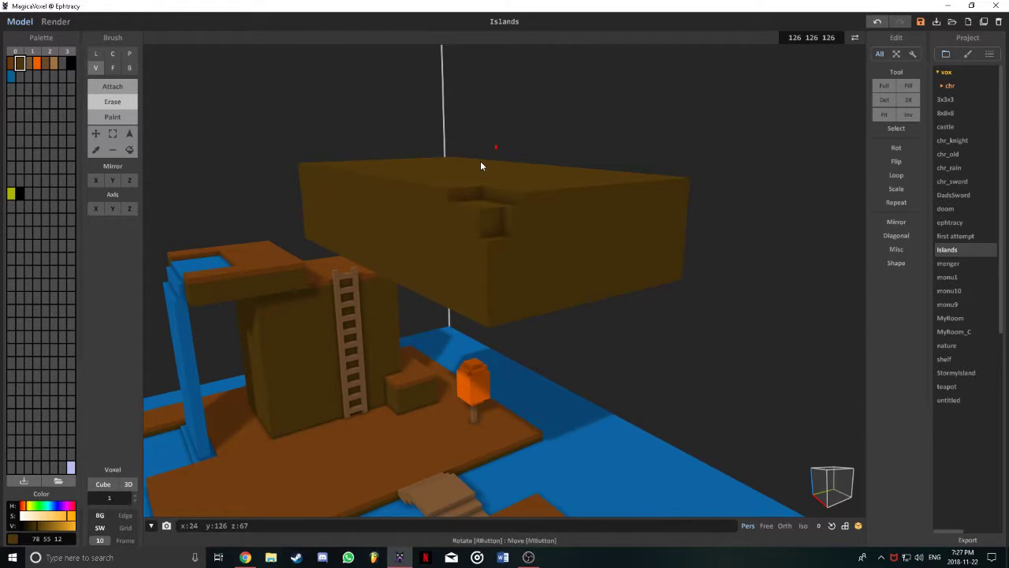
{"action": "mouse_move", "coordinate": [480, 161]}
{"action": "right_mouse_down"}
{"action": "mouse_move", "coordinate": [417, 148]}
{"action": "mouse_move", "coordinate": [491, 191]}
{"action": "mouse_move", "coordinate": [443, 182]}
{"action": "right_mouse_up"}
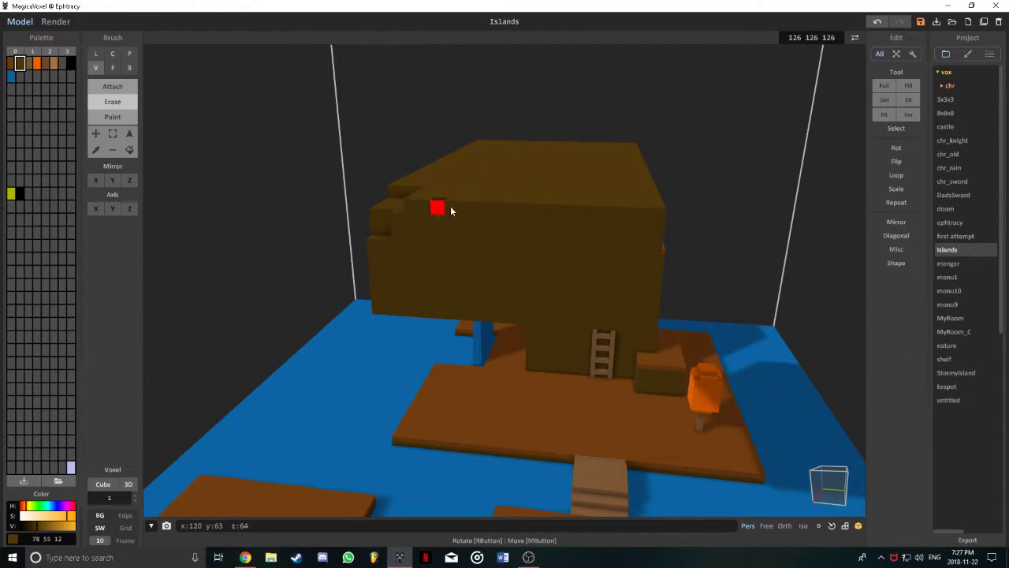
{"action": "left_click_drag", "start_coordinate": [449, 208], "coordinate": [514, 203]}
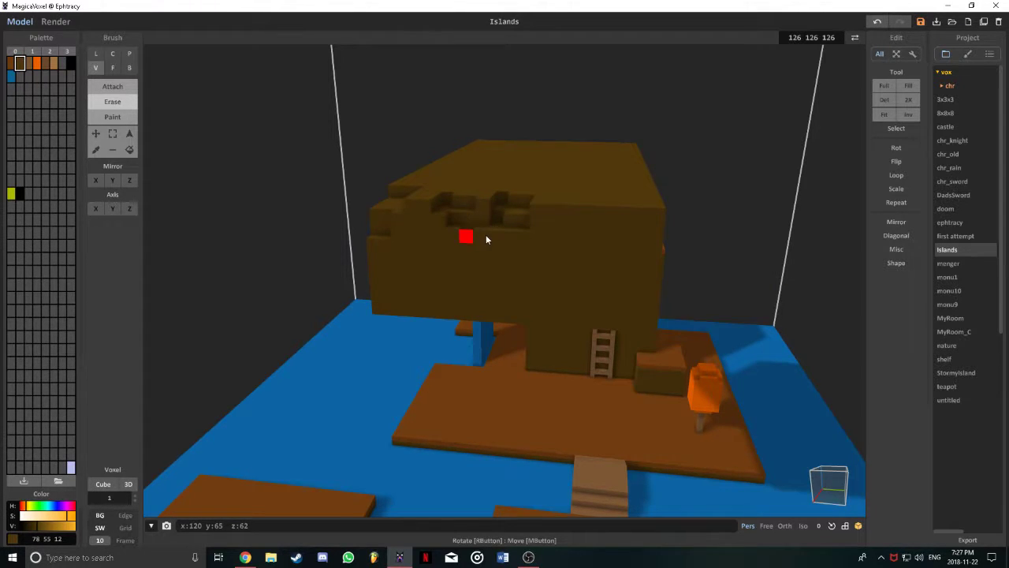
{"action": "left_click_drag", "start_coordinate": [499, 255], "coordinate": [502, 248]}
{"action": "left_click", "coordinate": [414, 204]}
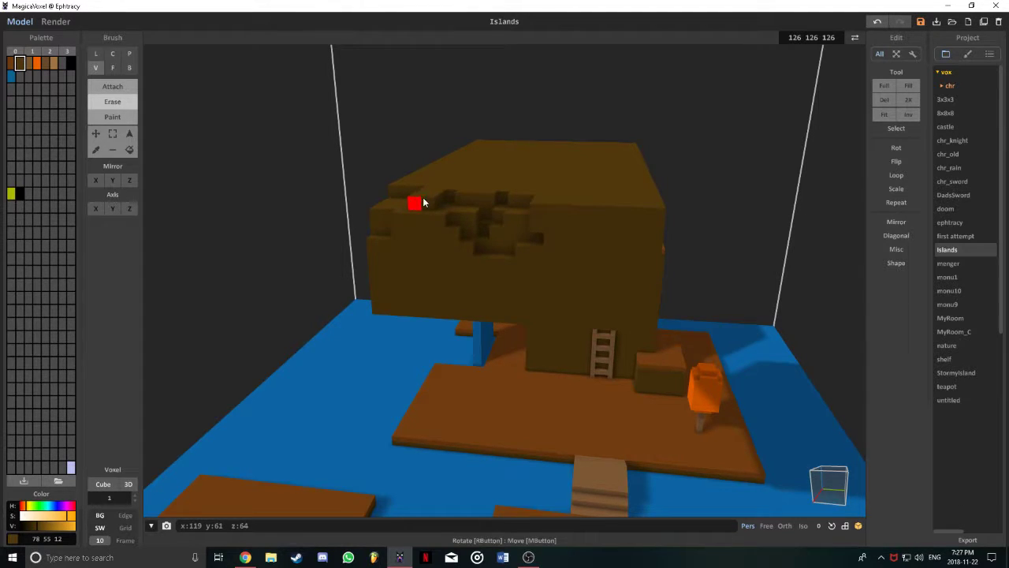
{"action": "left_click", "coordinate": [552, 204]}
- Erase irregular voxels down the vertical corner at the other end of the same end face
{"action": "right_click_drag", "start_coordinate": [532, 223], "coordinate": [434, 261]}
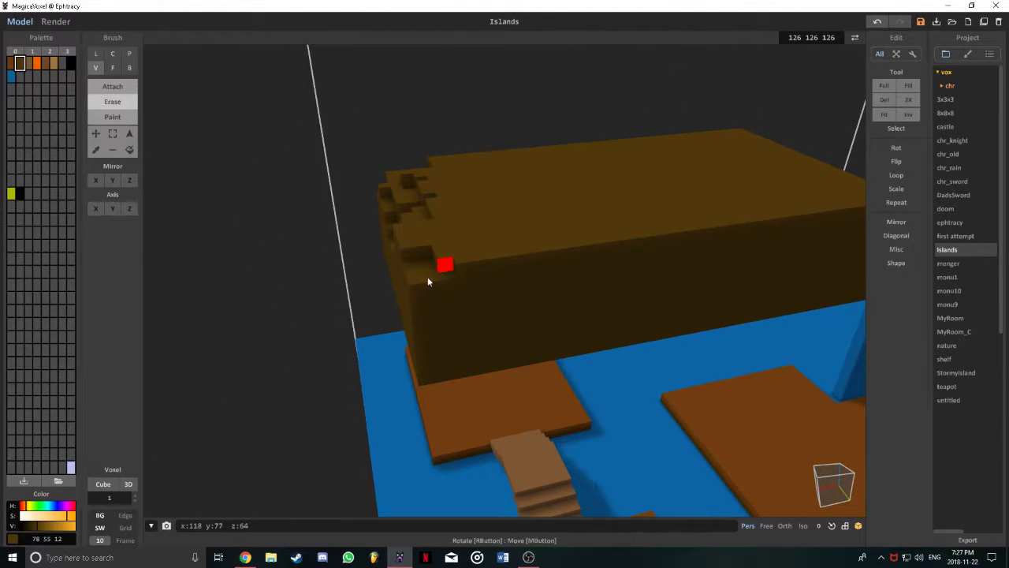
{"action": "right_click_drag", "start_coordinate": [428, 309], "coordinate": [438, 262]}
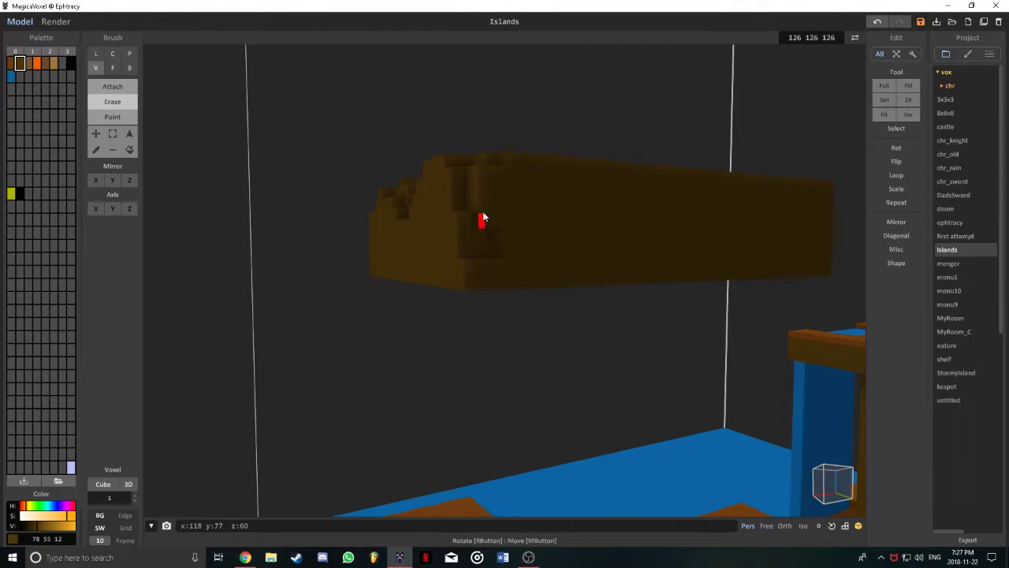
{"action": "right_click_drag", "start_coordinate": [473, 255], "coordinate": [551, 236]}
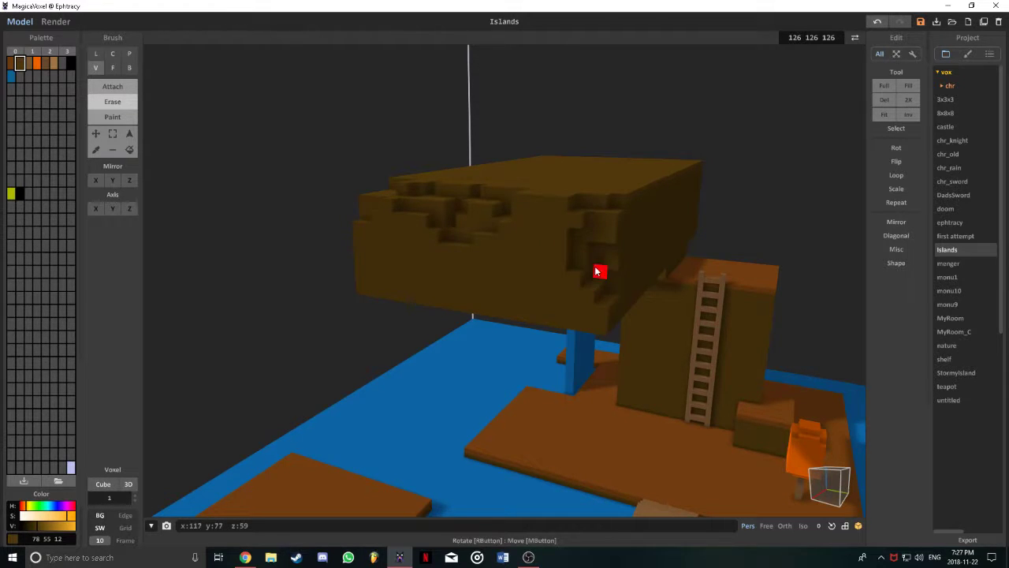
{"action": "right_click_drag", "start_coordinate": [603, 273], "coordinate": [710, 248]}
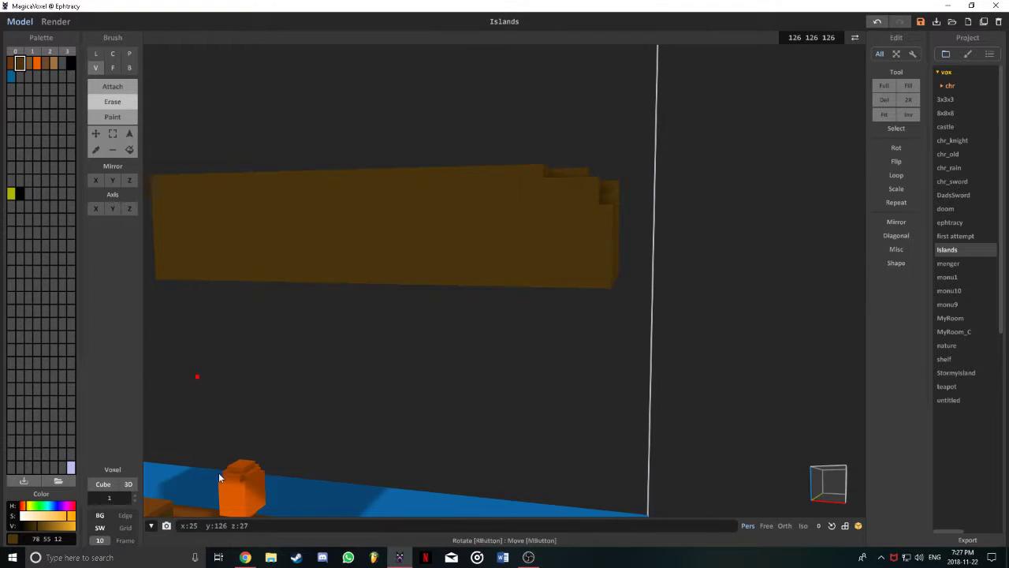
{"action": "left_click", "coordinate": [245, 557]}
{"action": "left_click", "coordinate": [443, 8]}
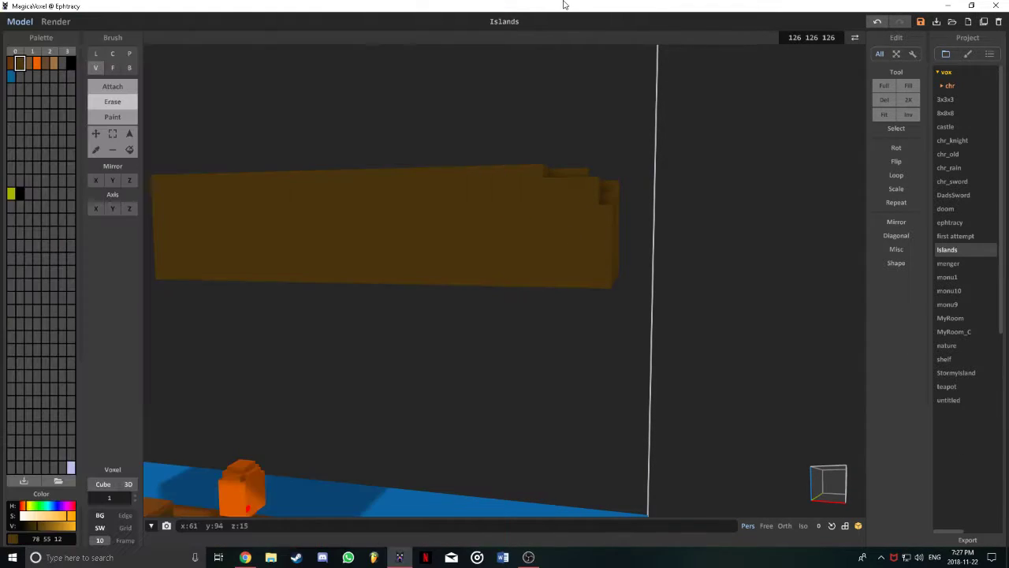
- Erase voxels down a vertical corner at the block's opposite end, continuing to the lower edge at the underside
{"action": "right_click_drag", "start_coordinate": [542, 180], "coordinate": [425, 208]}
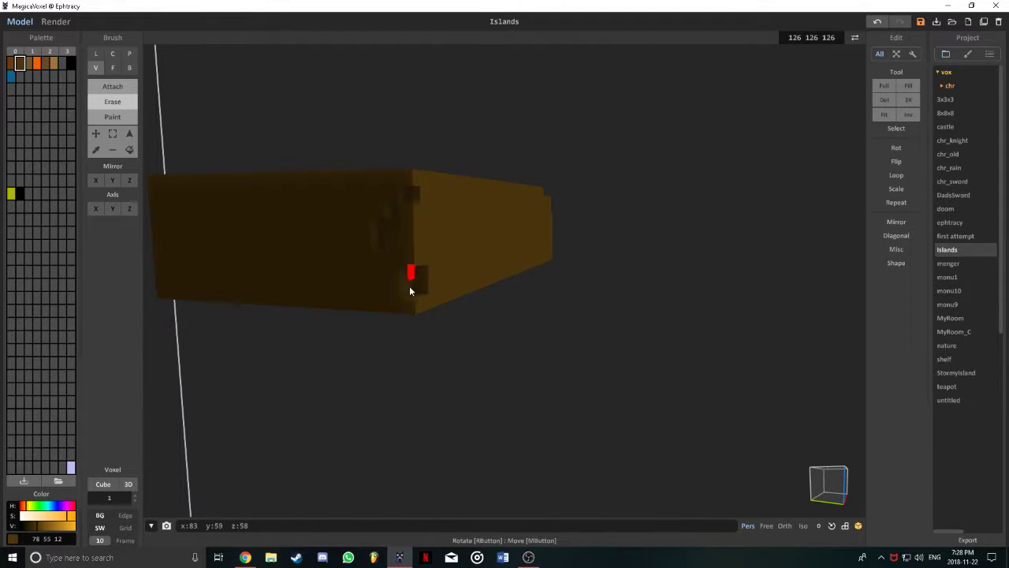
{"action": "right_click_drag", "start_coordinate": [413, 303], "coordinate": [419, 158]}
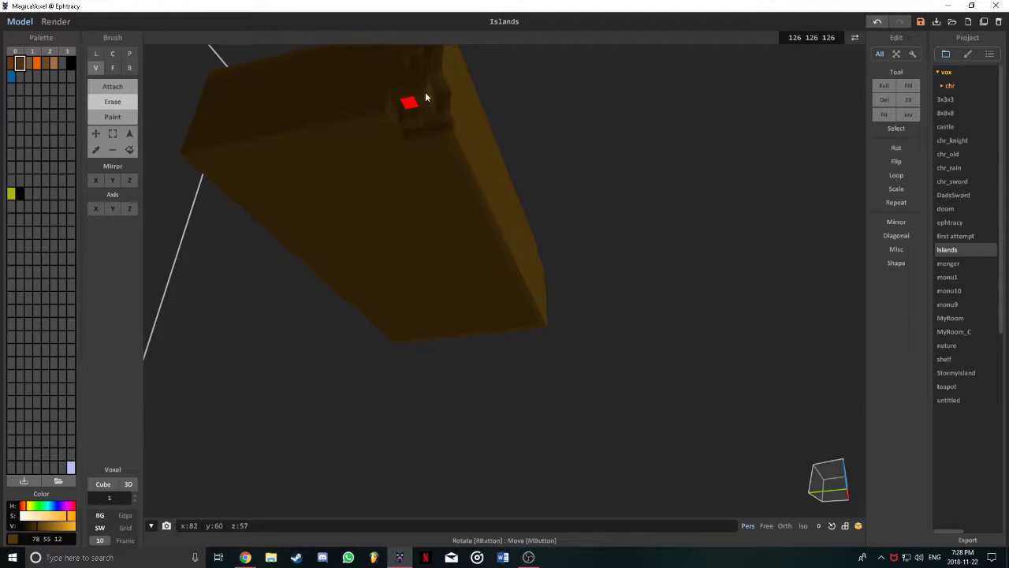
{"action": "right_click_drag", "start_coordinate": [426, 93], "coordinate": [446, 164]}
{"action": "right_click_drag", "start_coordinate": [386, 177], "coordinate": [329, 205]}
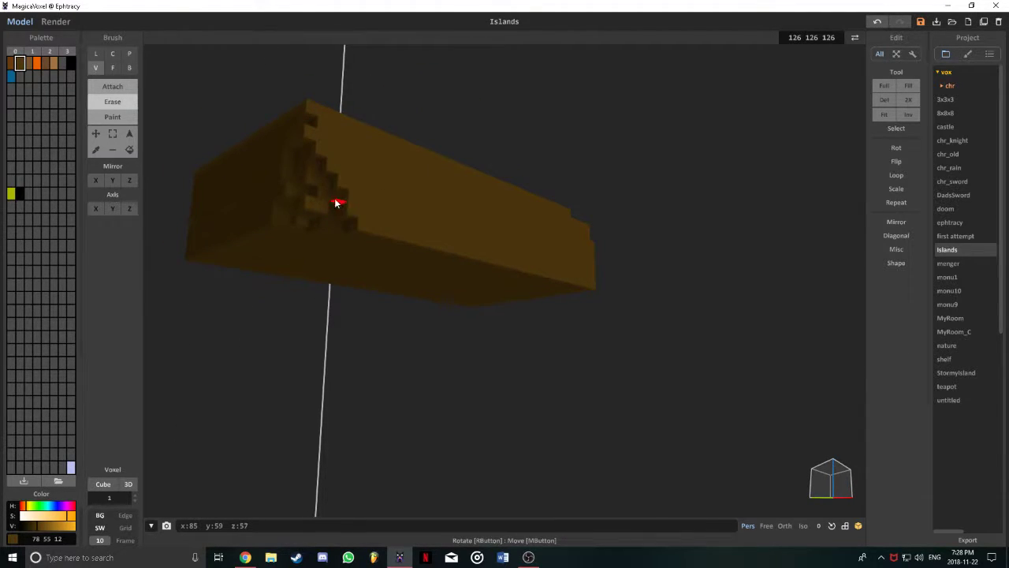
{"action": "right_click_drag", "start_coordinate": [344, 224], "coordinate": [352, 240]}
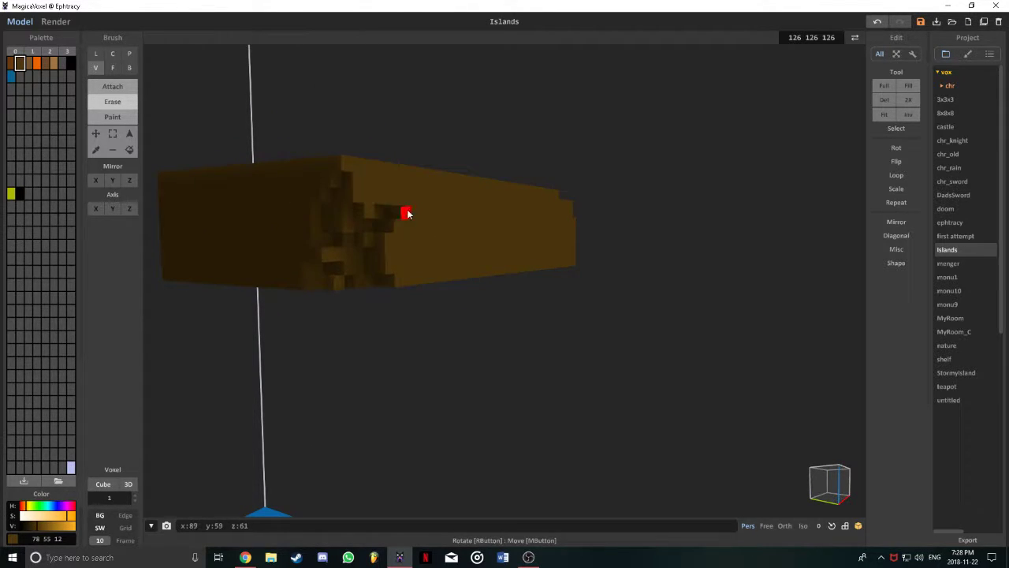
- Extend the erosion from that corner along the block's long side face and up to its top edge
{"action": "mouse_move", "coordinate": [414, 200]}
{"action": "right_mouse_down"}
{"action": "mouse_move", "coordinate": [371, 228]}
{"action": "mouse_move", "coordinate": [331, 233]}
{"action": "right_mouse_up"}
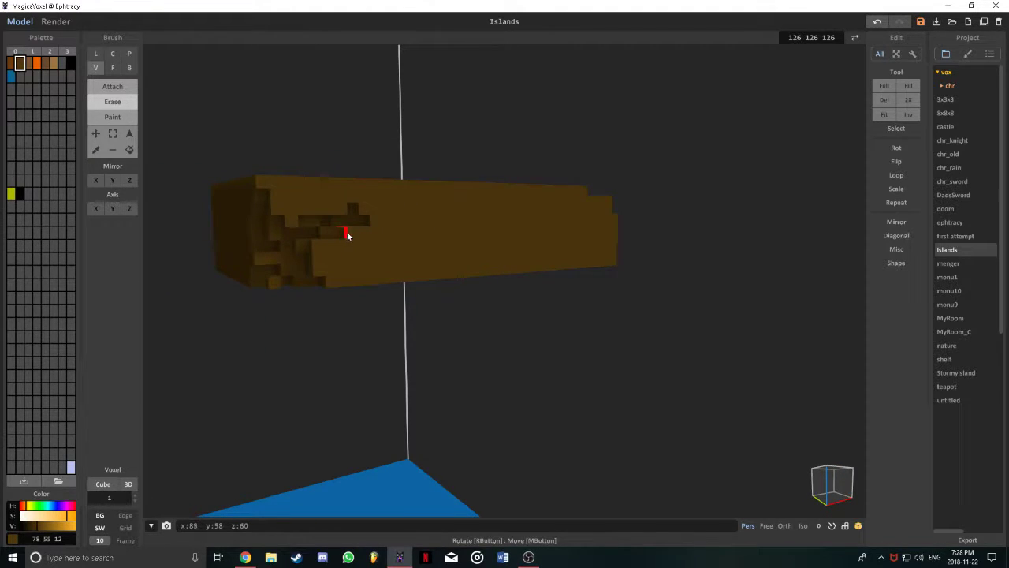
{"action": "left_click", "coordinate": [351, 236]}
{"action": "left_click", "coordinate": [351, 244]}
{"action": "left_click", "coordinate": [328, 210]}
{"action": "right_click_drag", "start_coordinate": [325, 211], "coordinate": [321, 238]}
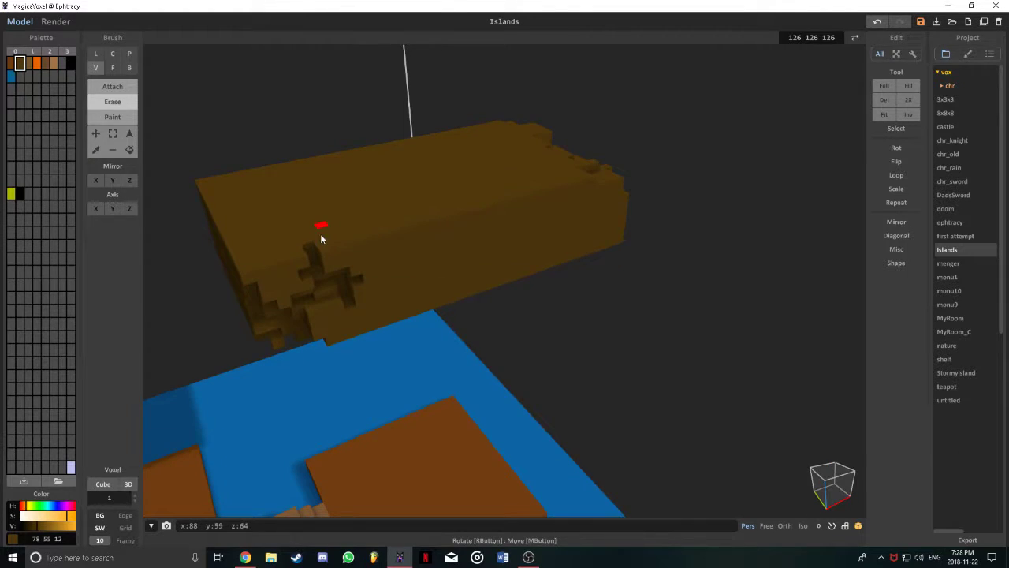
{"action": "left_click", "coordinate": [330, 257]}
{"action": "right_click_drag", "start_coordinate": [339, 265], "coordinate": [223, 205]}
- Fill stray gaps in the eroded area of the long side face with dark brown voxels using Attach
{"action": "scroll", "coordinate": [269, 234], "scroll_direction": "up", "scroll_amount": 3}
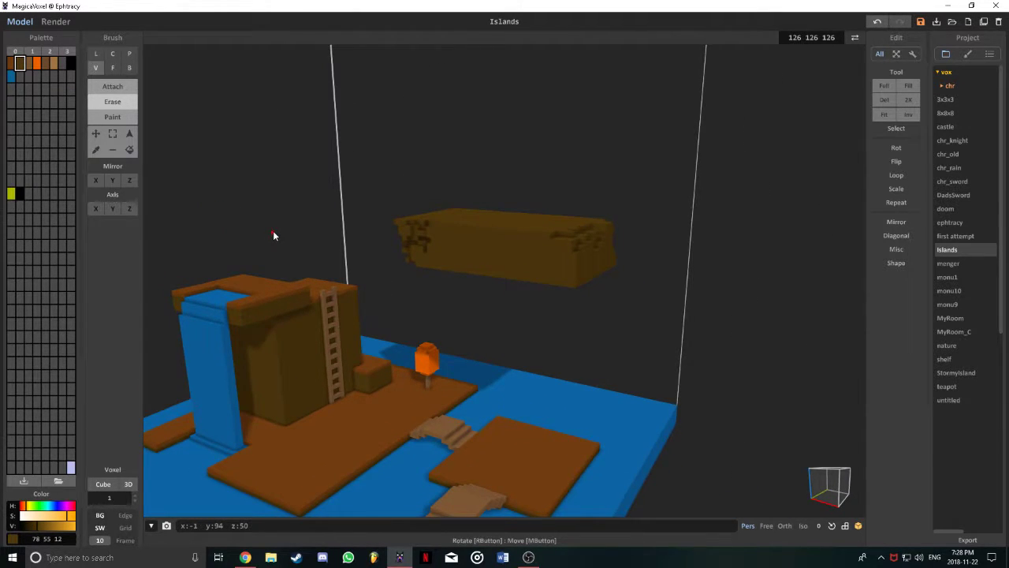
{"action": "scroll", "coordinate": [275, 228], "scroll_direction": "up", "scroll_amount": 5}
{"action": "right_click_drag", "start_coordinate": [292, 214], "coordinate": [329, 207]}
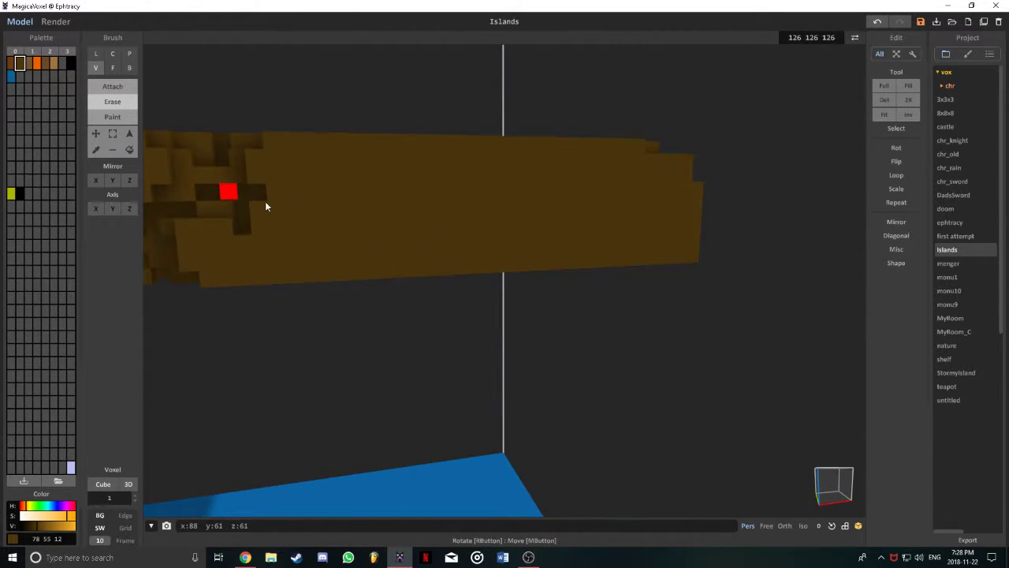
{"action": "right_click_drag", "start_coordinate": [266, 204], "coordinate": [359, 210]}
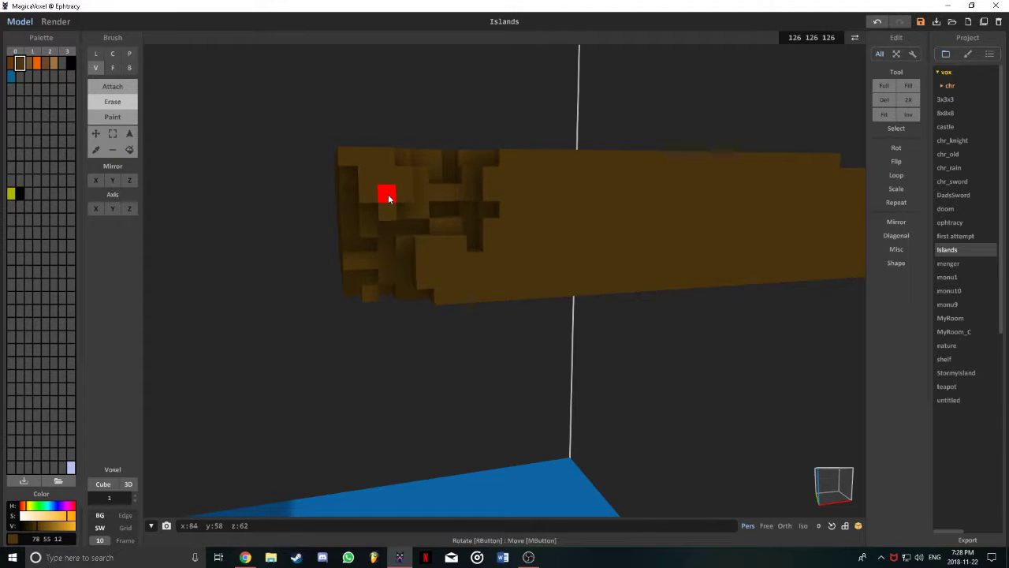
{"action": "key", "text": "t"}
{"action": "left_click", "coordinate": [471, 209]}
{"action": "left_click", "coordinate": [455, 210]}
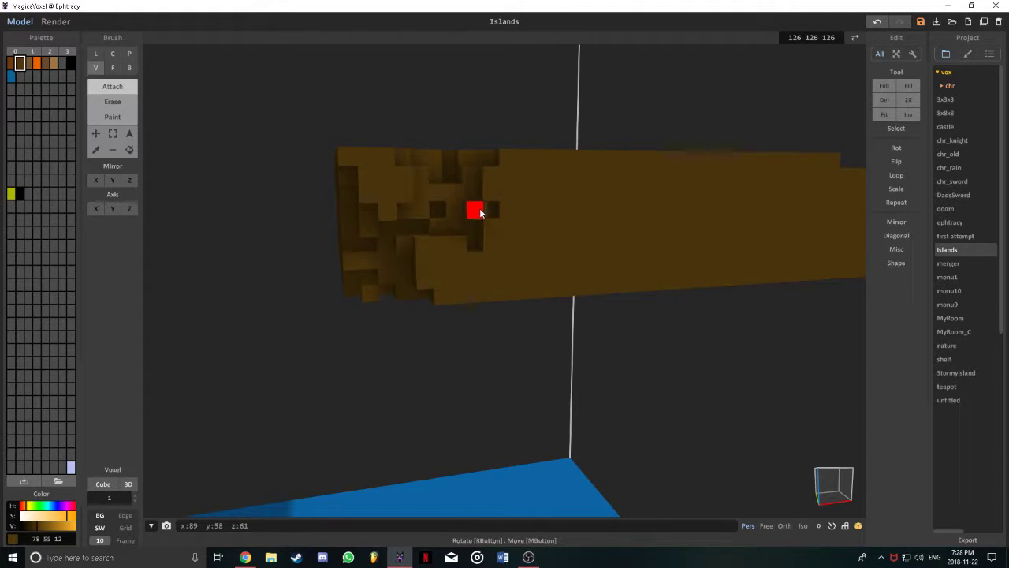
{"action": "key", "text": "ctrl+z"}
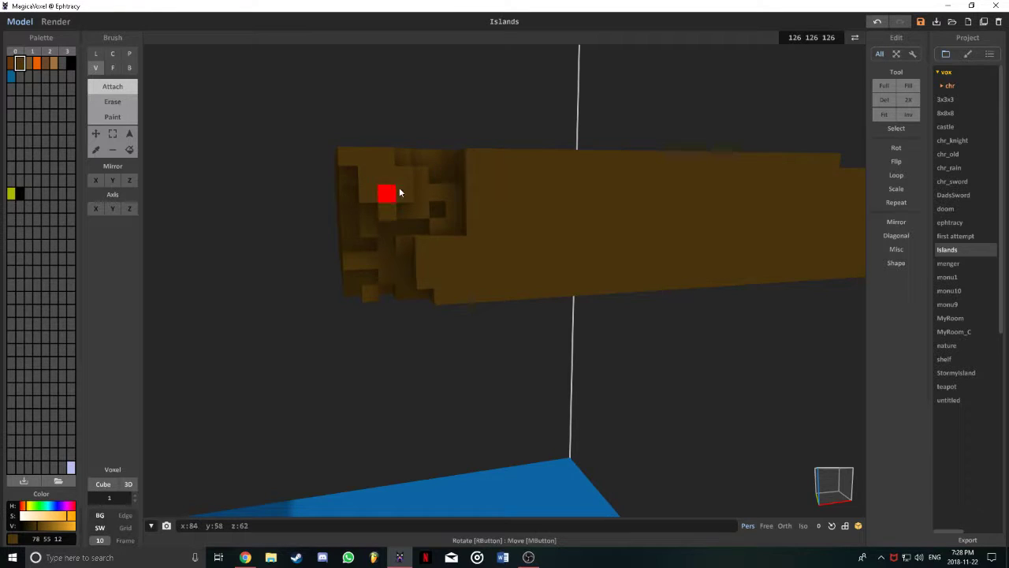
- Erase more voxels around the upper tip of the eroded corner and fill the stray hole in the block's top surface
{"action": "mouse_move", "coordinate": [400, 193]}
{"action": "right_mouse_down"}
{"action": "mouse_move", "coordinate": [430, 210]}
{"action": "mouse_move", "coordinate": [414, 200]}
{"action": "right_mouse_up"}
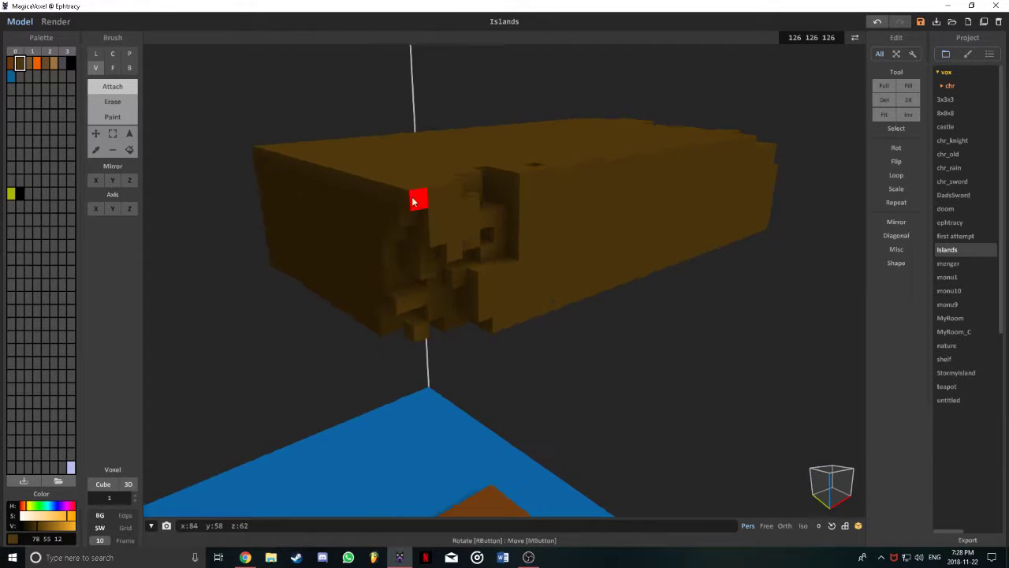
{"action": "left_click", "coordinate": [113, 102]}
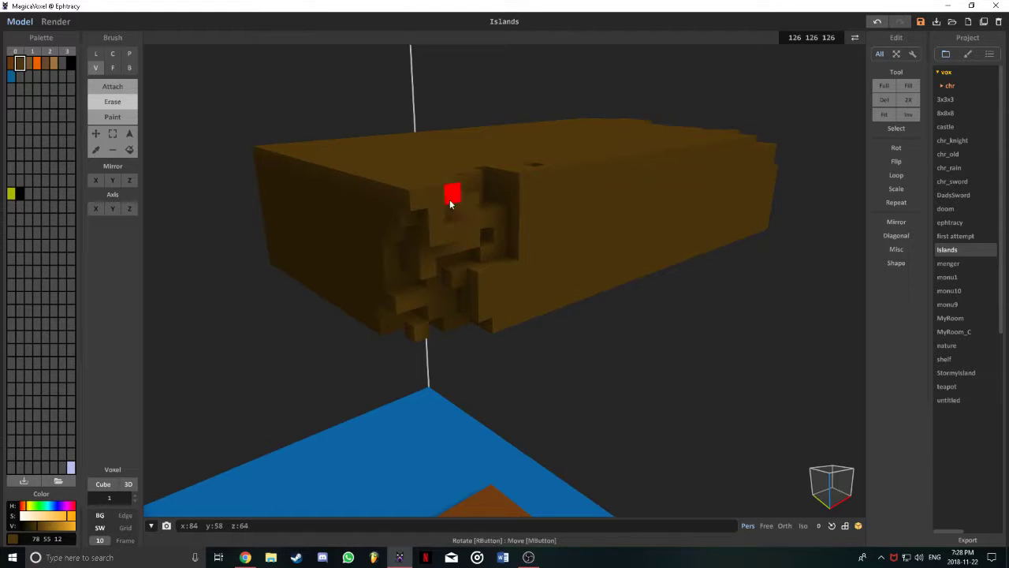
{"action": "left_click_drag", "start_coordinate": [424, 194], "coordinate": [442, 211]}
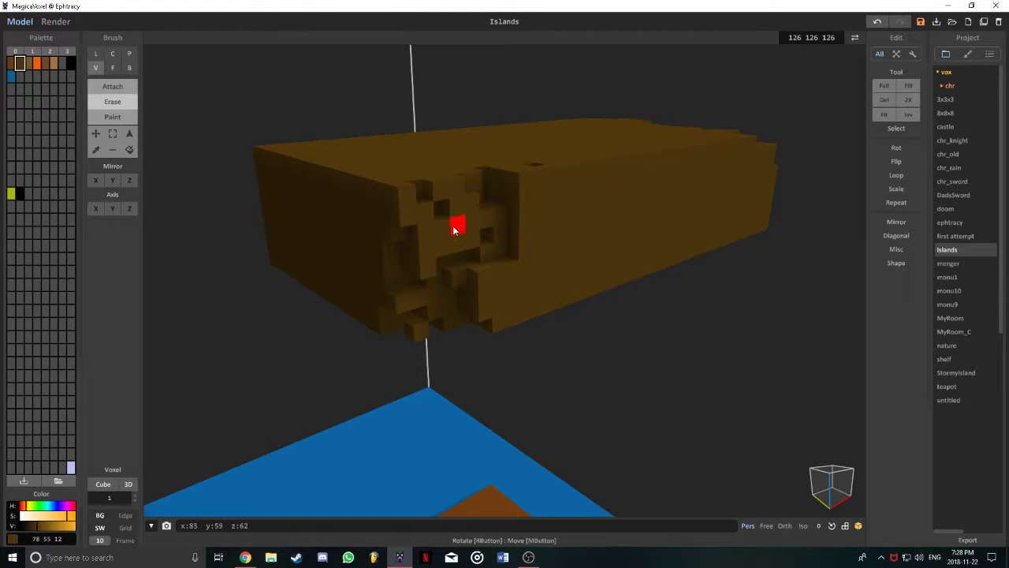
{"action": "mouse_move", "coordinate": [454, 228]}
{"action": "right_mouse_down"}
{"action": "mouse_move", "coordinate": [444, 227]}
{"action": "mouse_move", "coordinate": [451, 221]}
{"action": "right_mouse_up"}
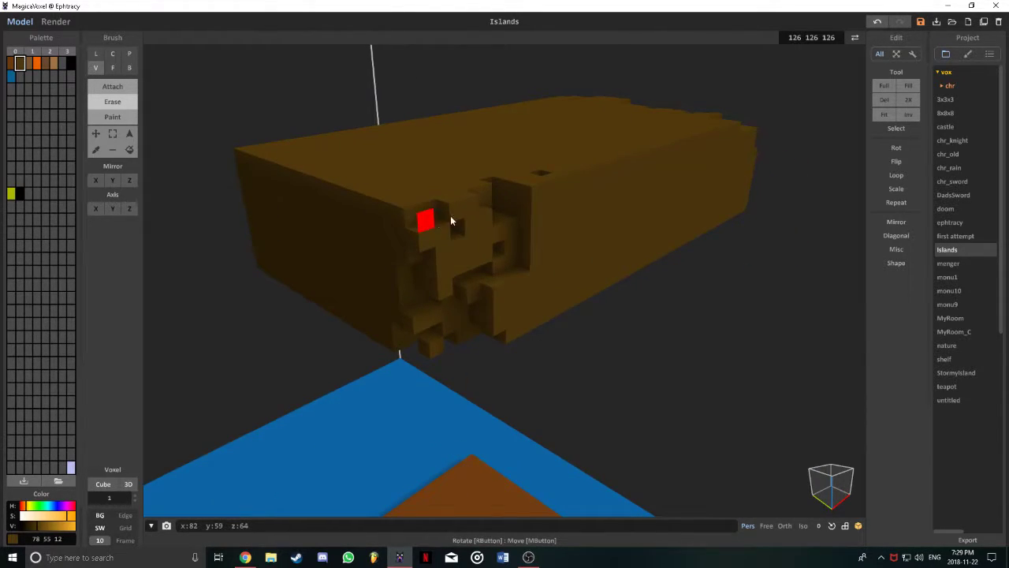
{"action": "left_click", "coordinate": [451, 221]}
{"action": "right_click_drag", "start_coordinate": [448, 201], "coordinate": [473, 239]}
{"action": "key", "text": "1"}
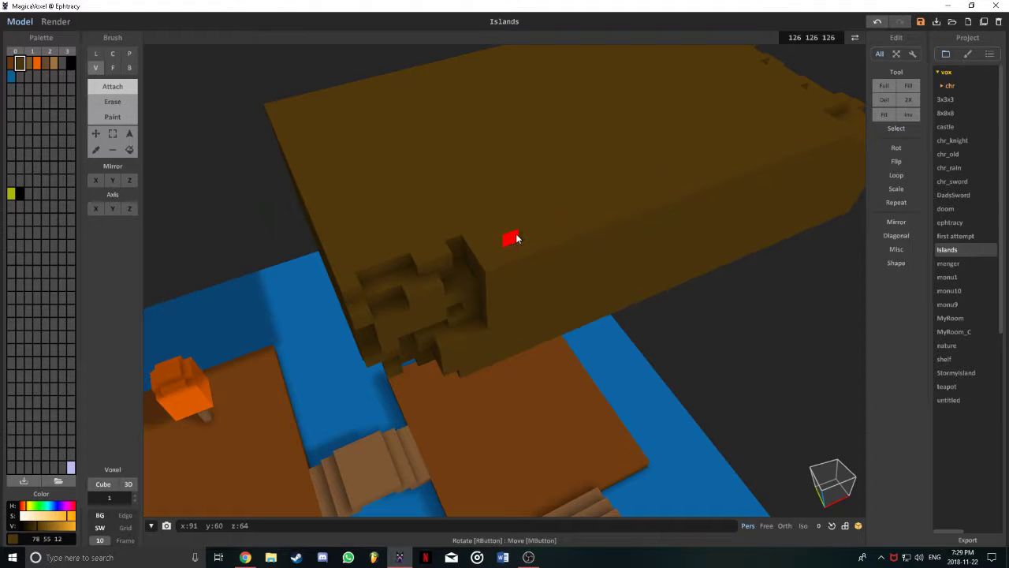
{"action": "key", "text": "2"}
- Review the floating block within the whole scene, and check the live chat in Chrome and the stream status in OBS
{"action": "mouse_move", "coordinate": [470, 277]}
{"action": "right_mouse_down"}
{"action": "mouse_move", "coordinate": [491, 231]}
{"action": "mouse_move", "coordinate": [469, 230]}
{"action": "mouse_move", "coordinate": [475, 241]}
{"action": "mouse_move", "coordinate": [449, 252]}
{"action": "mouse_move", "coordinate": [499, 220]}
{"action": "right_mouse_up"}
{"action": "scroll", "coordinate": [505, 240], "scroll_direction": "down", "scroll_amount": 3}
{"action": "scroll", "coordinate": [450, 253], "scroll_direction": "down", "scroll_amount": 3}
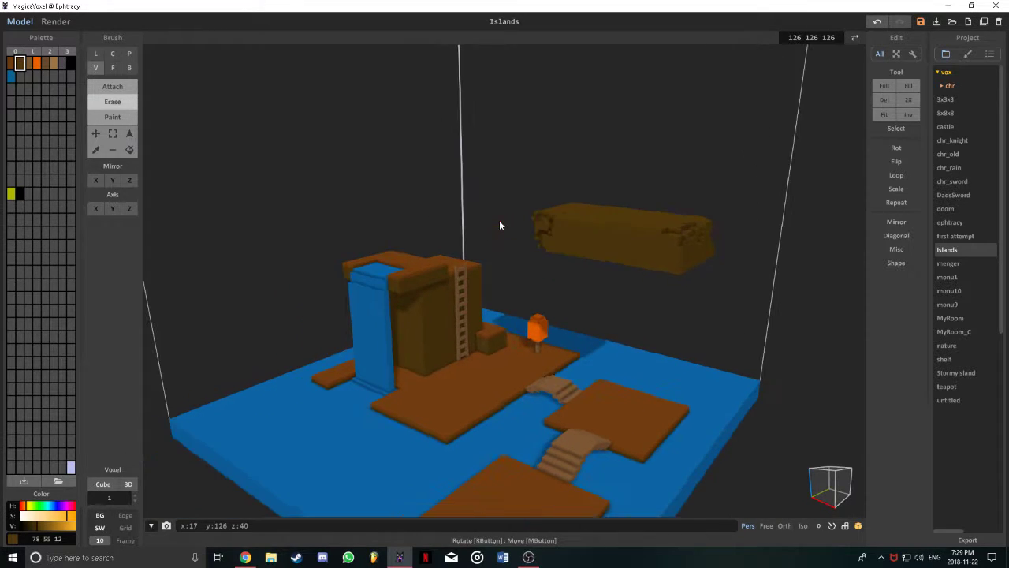
{"action": "scroll", "coordinate": [500, 225], "scroll_direction": "up", "scroll_amount": 3}
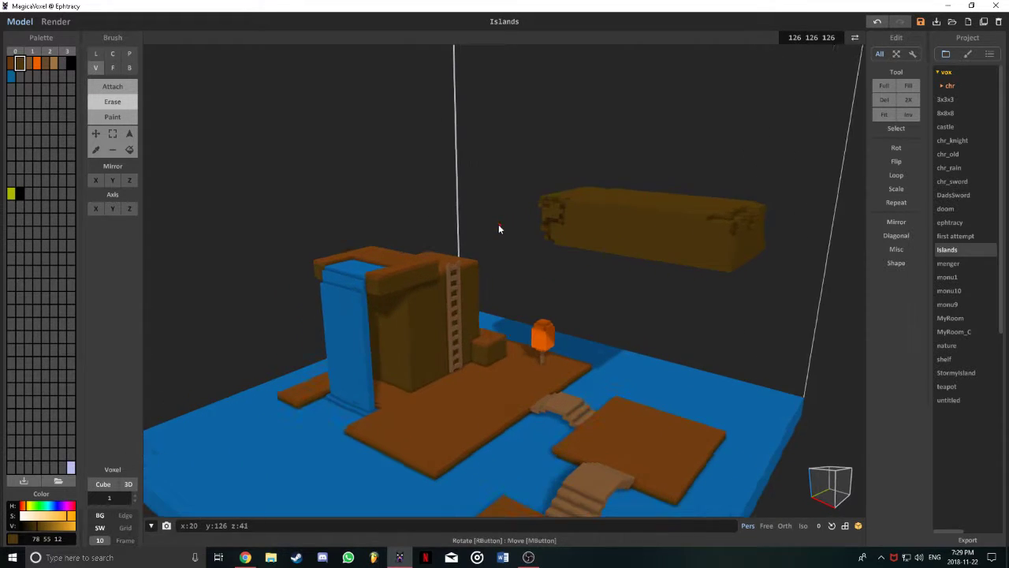
{"action": "left_click", "coordinate": [246, 558]}
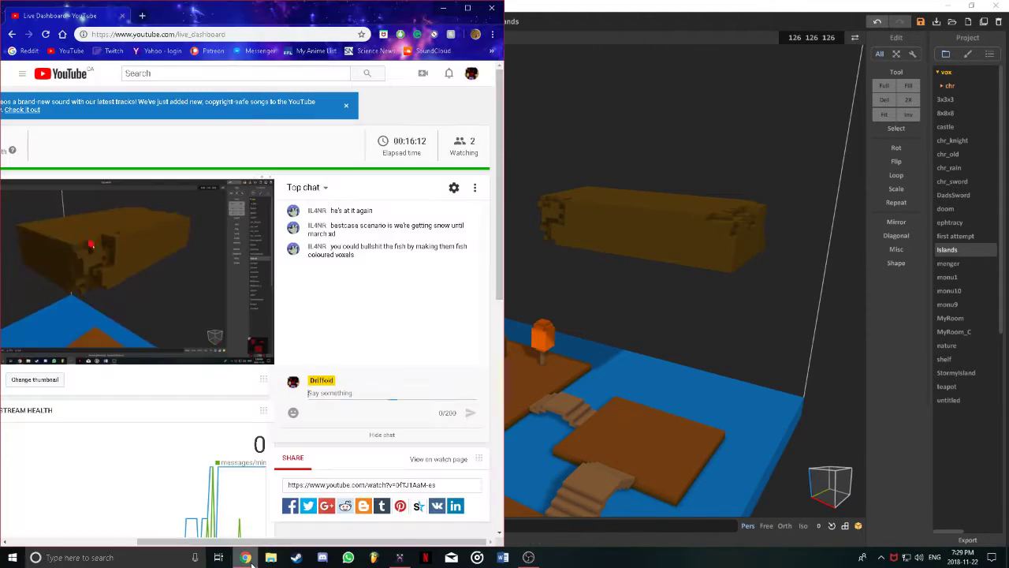
{"action": "left_click", "coordinate": [526, 87]}
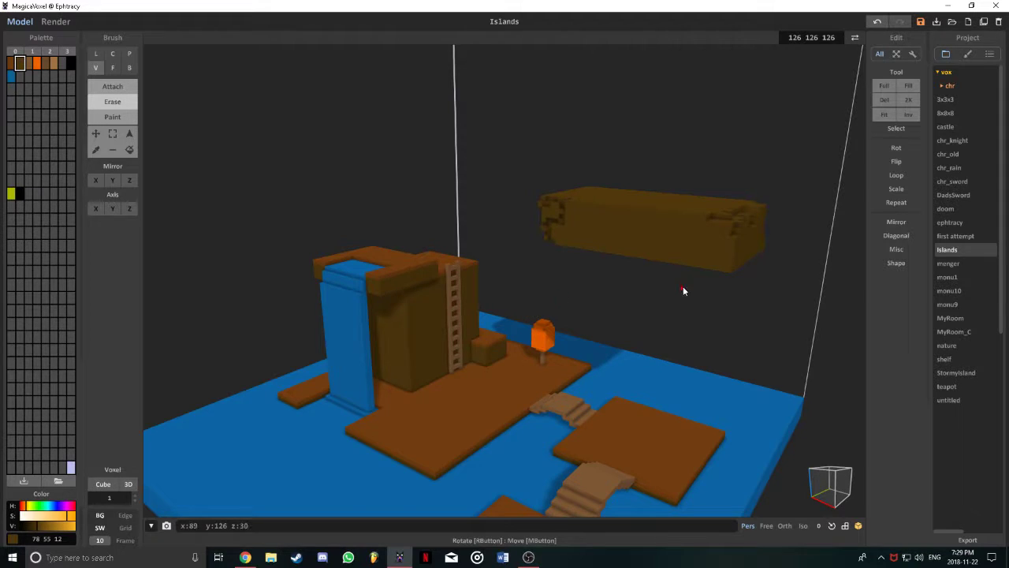
{"action": "scroll", "coordinate": [676, 289], "scroll_direction": "up", "scroll_amount": 1}
{"action": "left_click", "coordinate": [528, 558]}
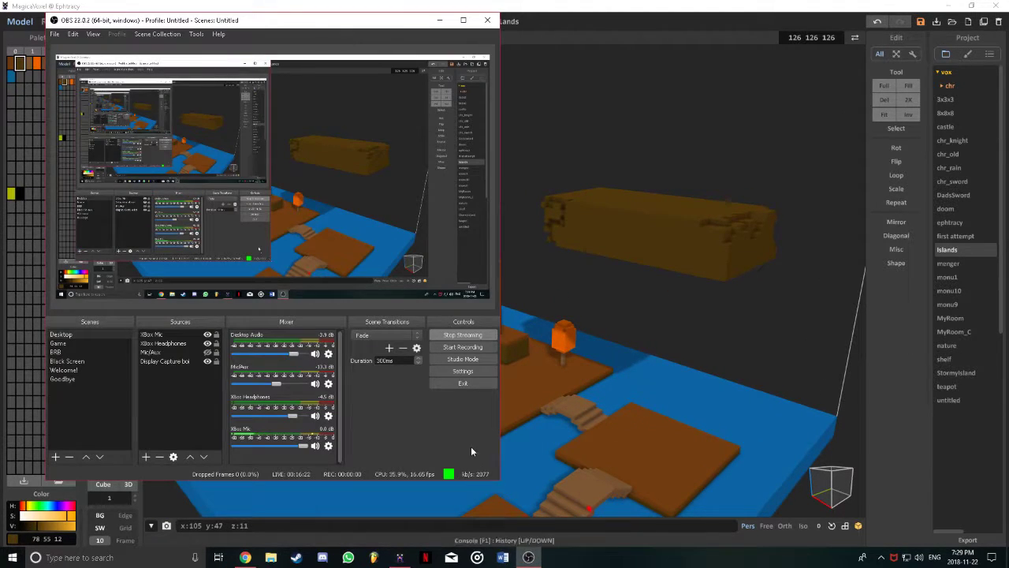
{"action": "left_click", "coordinate": [725, 8]}
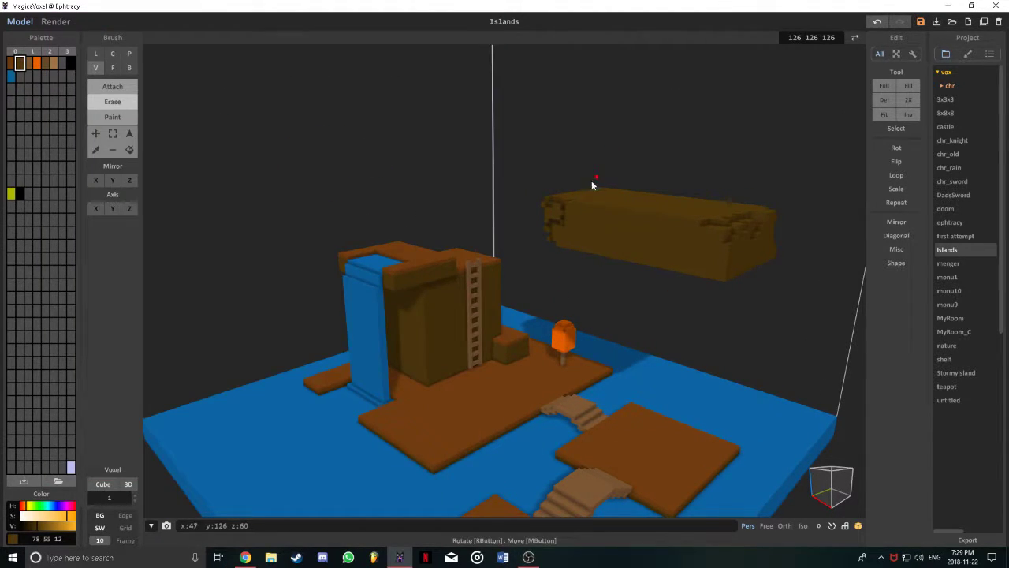
{"action": "mouse_move", "coordinate": [537, 317]}
{"action": "right_mouse_down"}
{"action": "mouse_move", "coordinate": [564, 309]}
{"action": "mouse_move", "coordinate": [554, 311]}
{"action": "mouse_move", "coordinate": [548, 253]}
{"action": "mouse_move", "coordinate": [590, 313]}
{"action": "mouse_move", "coordinate": [665, 315]}
{"action": "mouse_move", "coordinate": [553, 322]}
{"action": "mouse_move", "coordinate": [660, 312]}
{"action": "mouse_move", "coordinate": [597, 346]}
{"action": "mouse_move", "coordinate": [538, 271]}
{"action": "mouse_move", "coordinate": [547, 264]}
{"action": "right_mouse_up"}
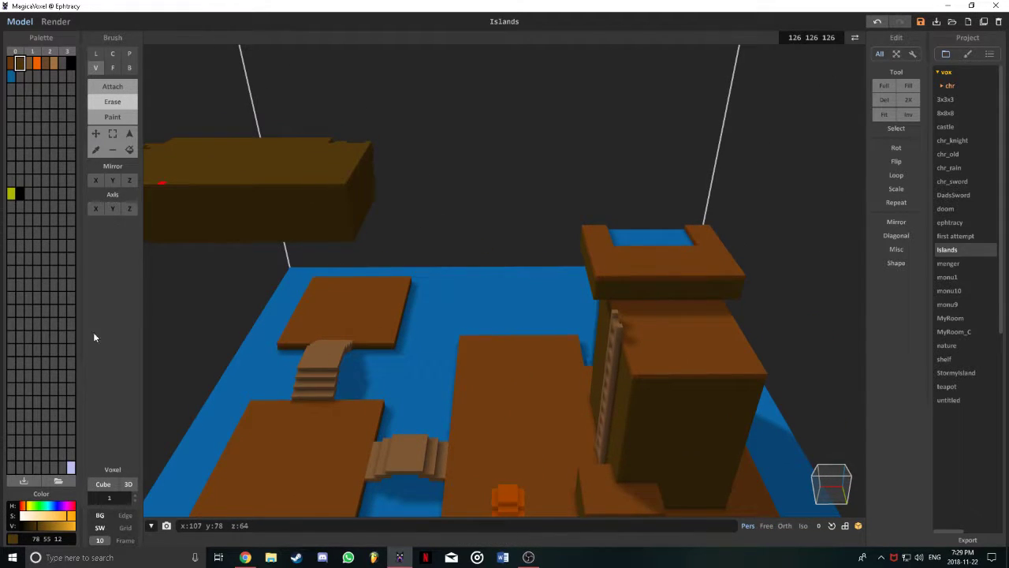
- Mix a muted grey-brown in the next free slot of the first palette row, with RGB values 121, 104, 74
{"action": "left_click", "coordinate": [28, 98]}
{"action": "left_click", "coordinate": [62, 63]}
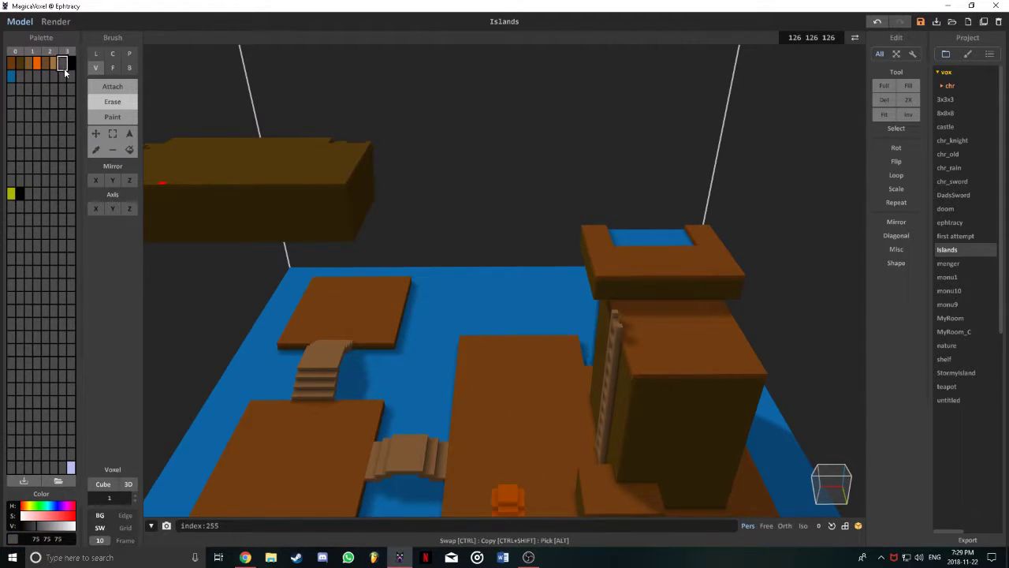
{"action": "left_click", "coordinate": [27, 506]}
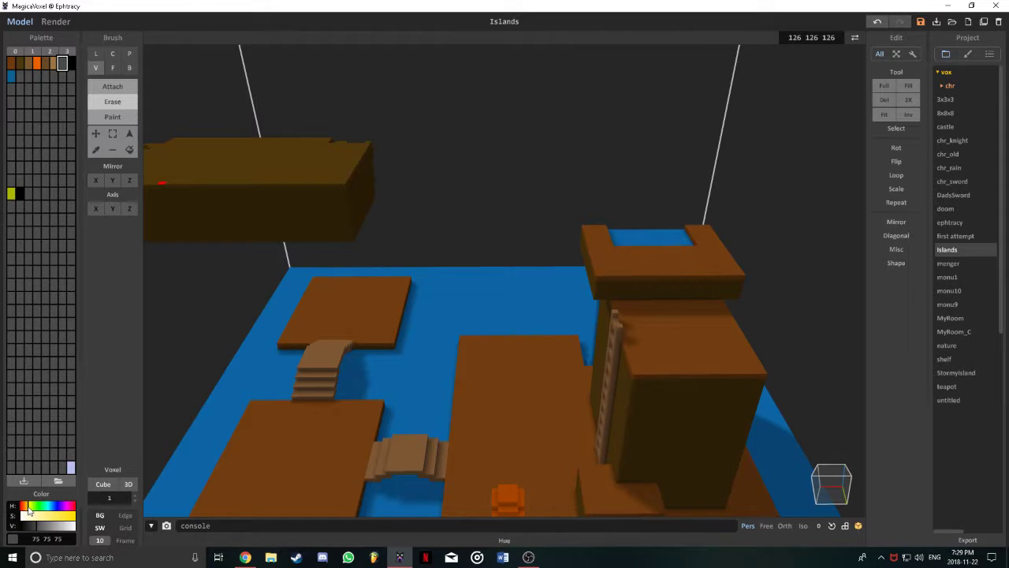
{"action": "left_click_drag", "start_coordinate": [27, 509], "coordinate": [26, 512]}
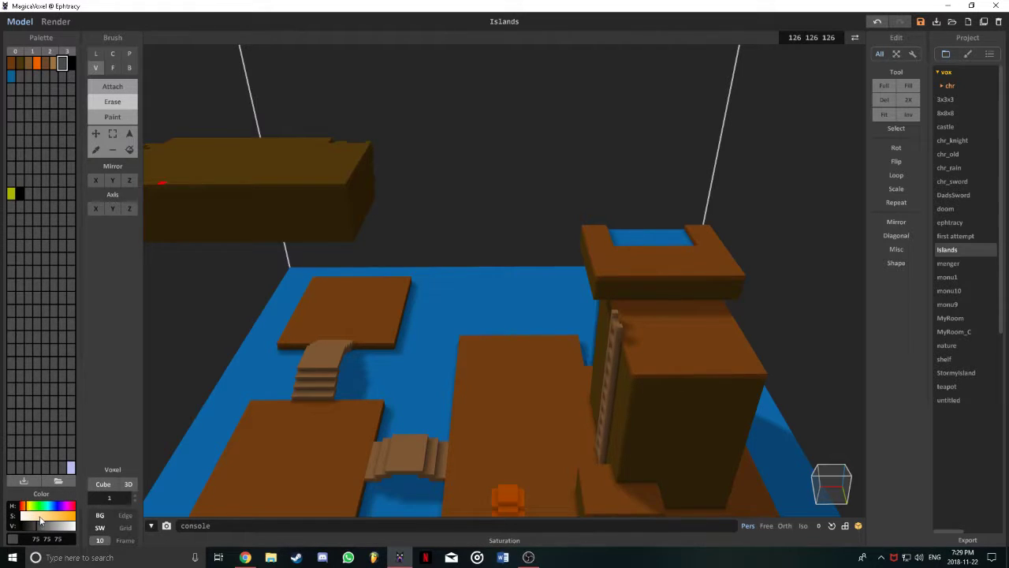
{"action": "left_click", "coordinate": [42, 516]}
{"action": "left_click", "coordinate": [49, 527]}
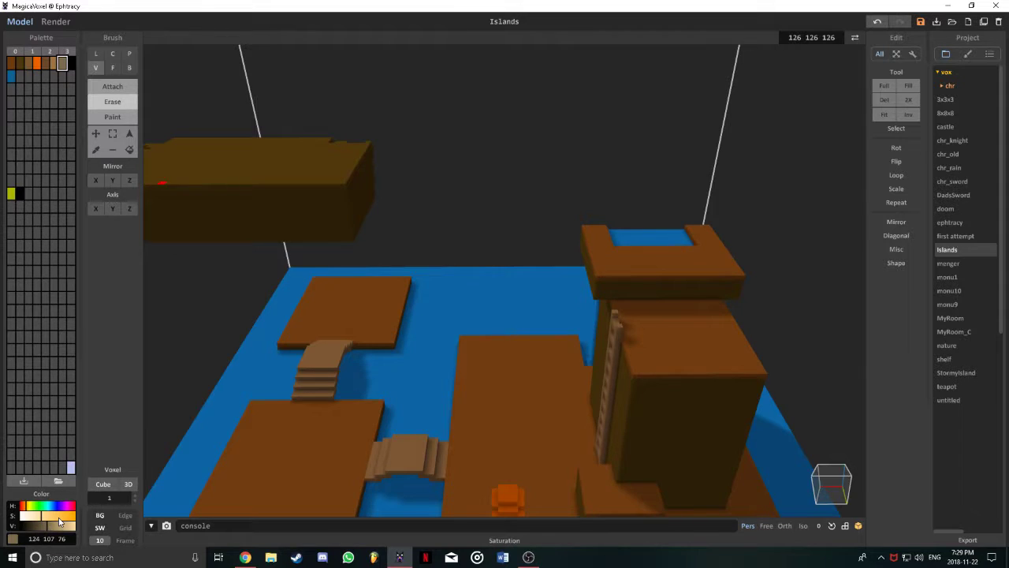
{"action": "left_click", "coordinate": [46, 527]}
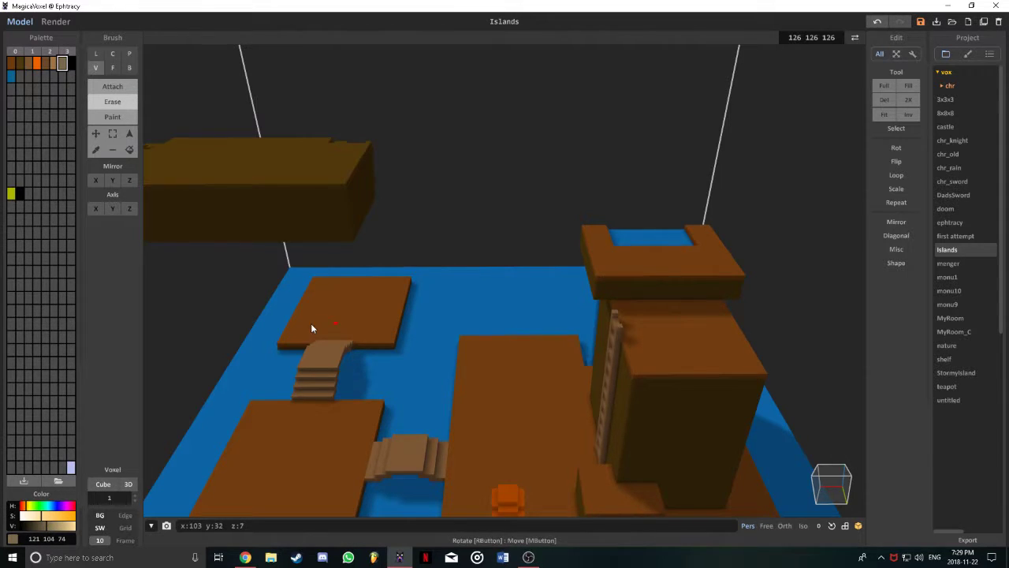
- Restore the erased tower edge voxel and attach starting grey-brown voxels on the tower's top and the floating block's upper edge
{"action": "right_click_drag", "start_coordinate": [311, 327], "coordinate": [542, 211]}
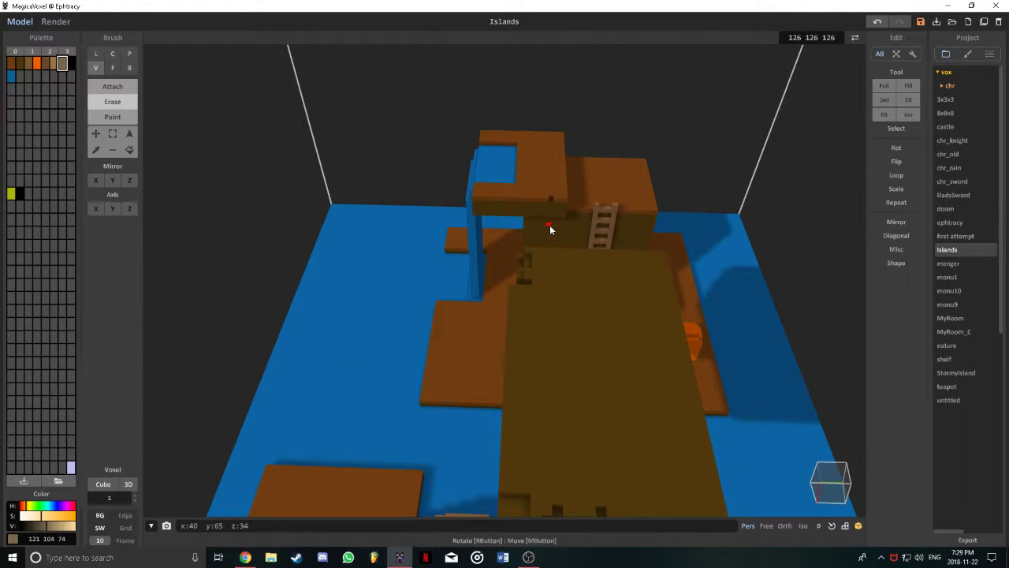
{"action": "key", "text": "1"}
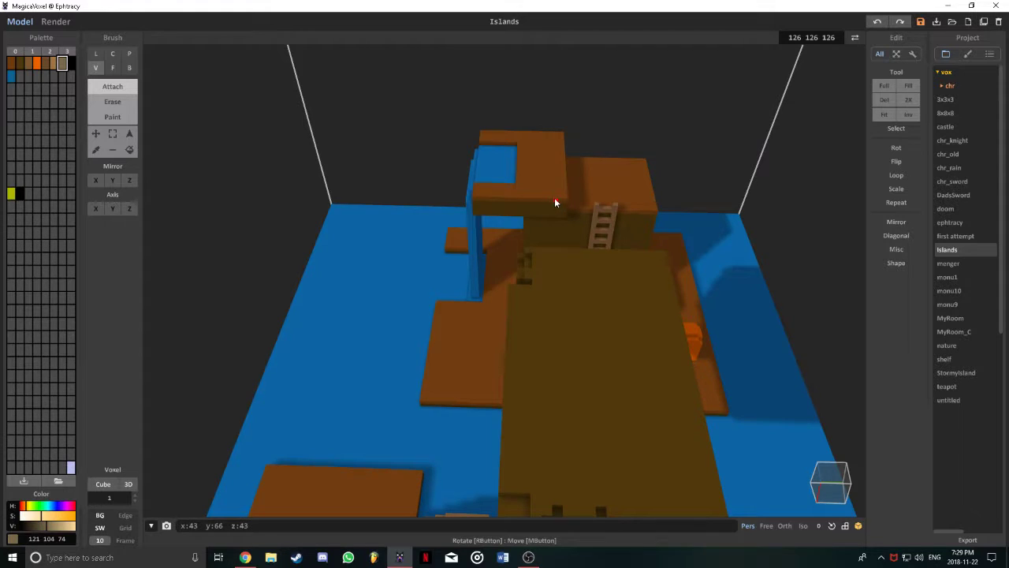
{"action": "right_click_drag", "start_coordinate": [551, 258], "coordinate": [327, 228]}
{"action": "right_click_drag", "start_coordinate": [458, 249], "coordinate": [567, 155]}
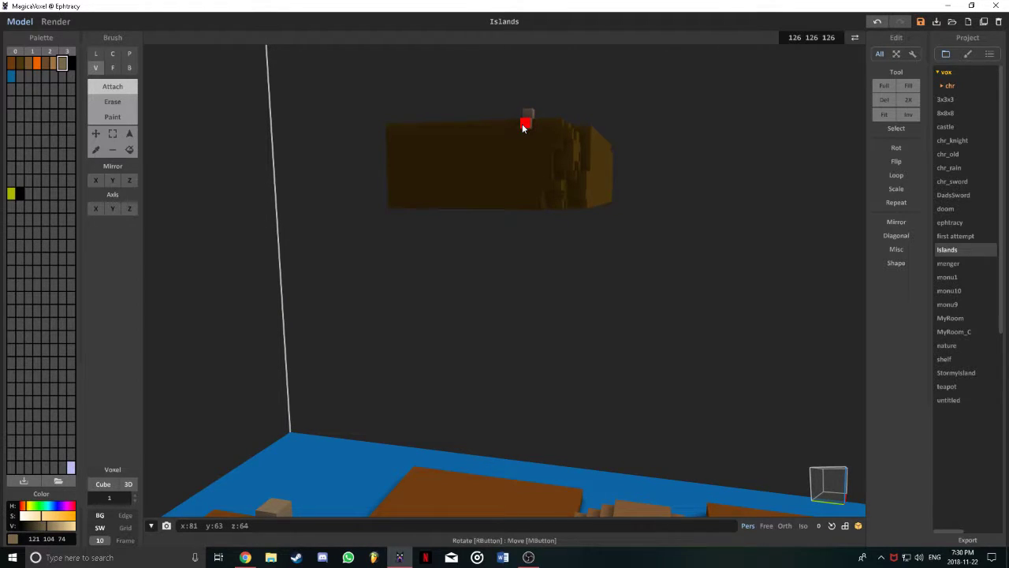
{"action": "right_click_drag", "start_coordinate": [513, 116], "coordinate": [553, 146]}
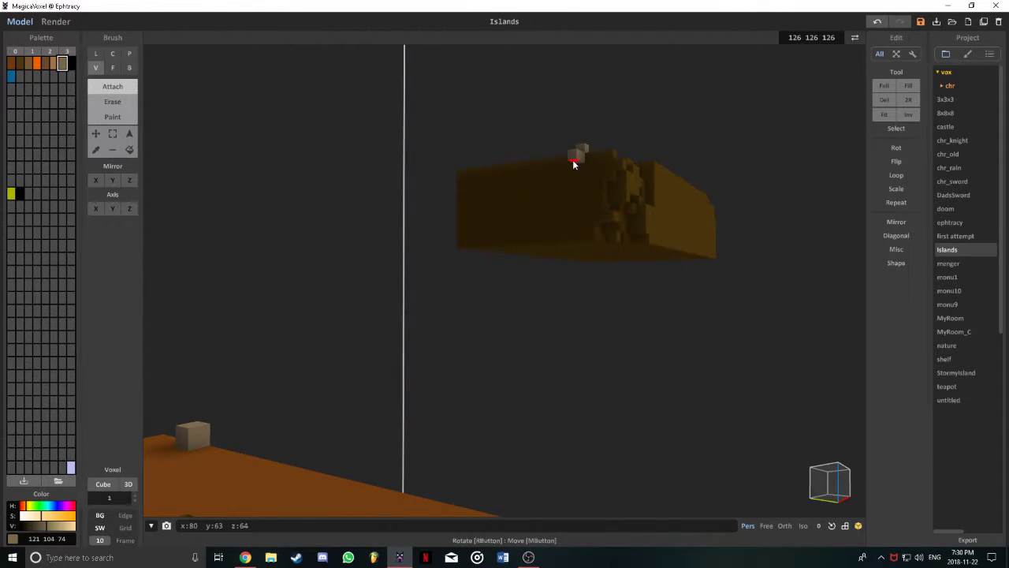
- Attach grey-brown voxels in downward steps from the floating block's upper edge, heading out toward the tower
{"action": "left_click", "coordinate": [573, 171]}
{"action": "left_click", "coordinate": [570, 178]}
{"action": "left_click", "coordinate": [570, 181]}
{"action": "right_click_drag", "start_coordinate": [567, 181], "coordinate": [616, 130]}
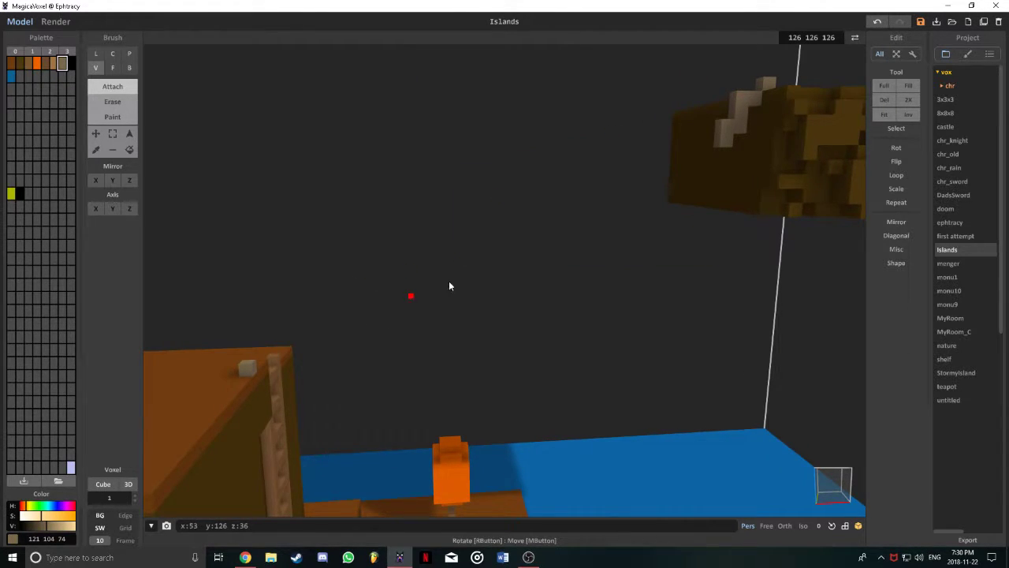
{"action": "right_click_drag", "start_coordinate": [450, 286], "coordinate": [454, 278]}
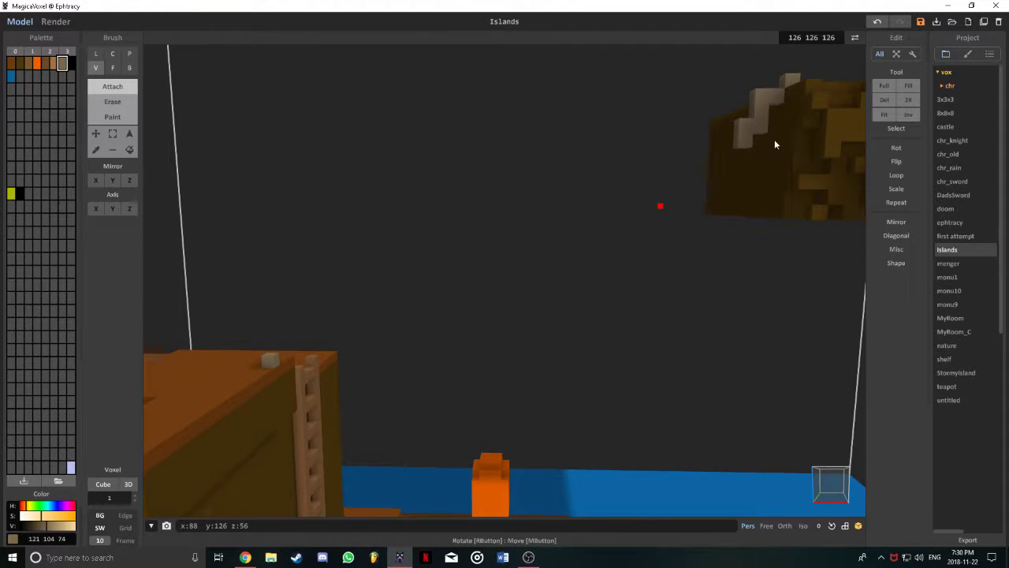
{"action": "right_click_drag", "start_coordinate": [774, 144], "coordinate": [563, 205]}
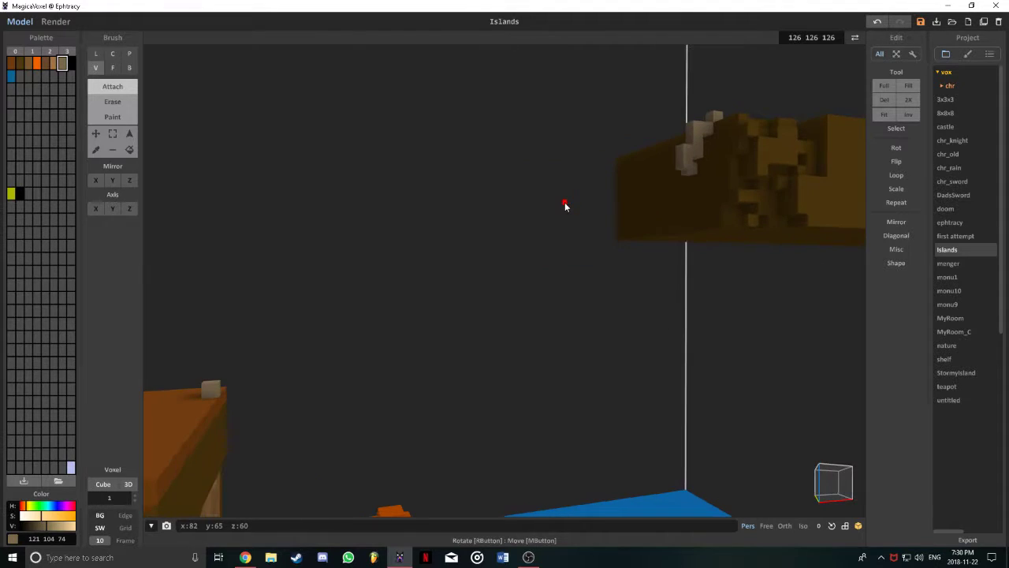
{"action": "left_click", "coordinate": [684, 167]}
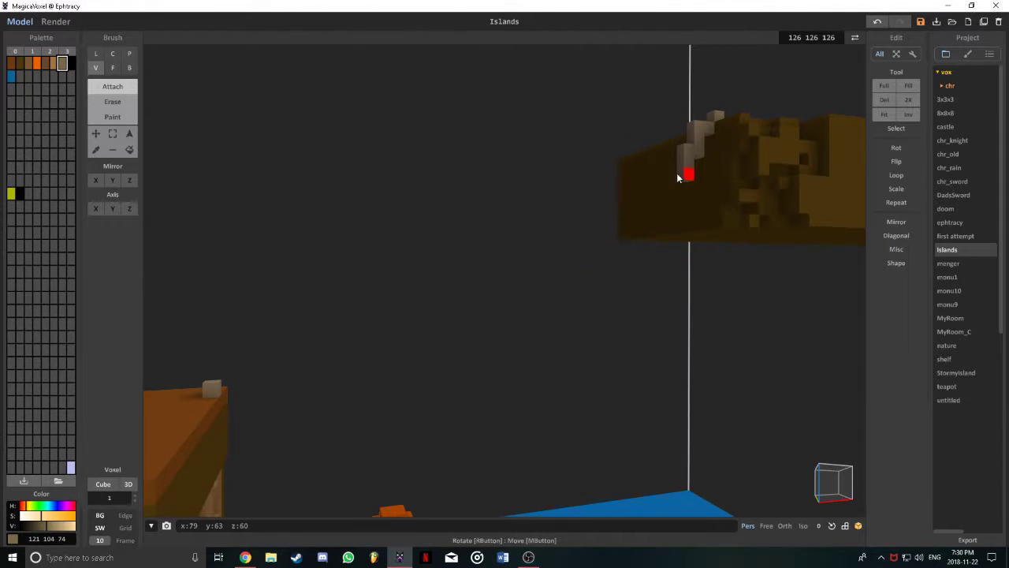
{"action": "right_click_drag", "start_coordinate": [688, 161], "coordinate": [685, 163]}
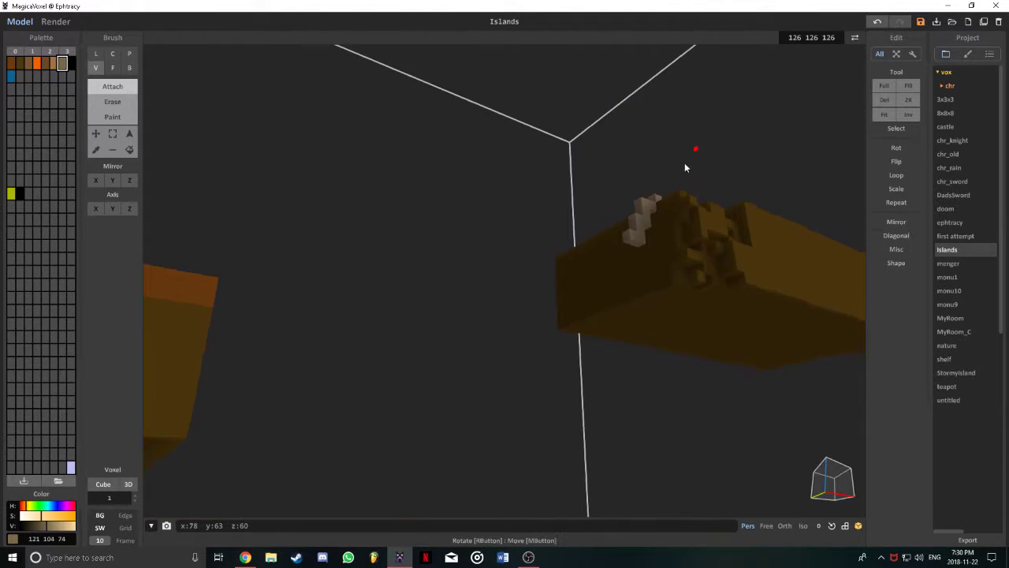
- Continue the floating block's chain further down, undoing misplaced voxels and ending it with a sideways voxel toward the tower
{"action": "left_click", "coordinate": [624, 245]}
{"action": "left_click", "coordinate": [628, 252]}
{"action": "left_click", "coordinate": [628, 260]}
{"action": "key", "text": "ctrl+z"}
{"action": "left_click", "coordinate": [631, 262]}
{"action": "left_click", "coordinate": [629, 259]}
{"action": "right_click_drag", "start_coordinate": [628, 265], "coordinate": [562, 273]}
{"action": "key", "text": "ctrl+z"}
{"action": "left_click", "coordinate": [612, 258]}
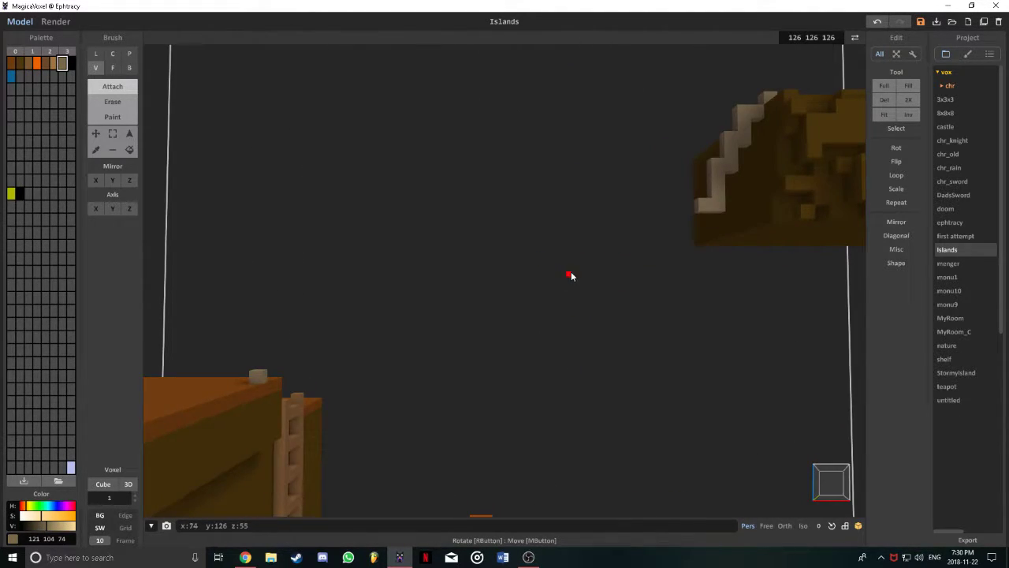
- Extend the tower-top chain past the edge with a raised end voxel, and erase the corner voxel beneath it
{"action": "right_click_drag", "start_coordinate": [499, 282], "coordinate": [498, 279]}
{"action": "right_click_drag", "start_coordinate": [370, 318], "coordinate": [502, 250]}
{"action": "left_click", "coordinate": [419, 262]}
{"action": "left_click", "coordinate": [420, 261]}
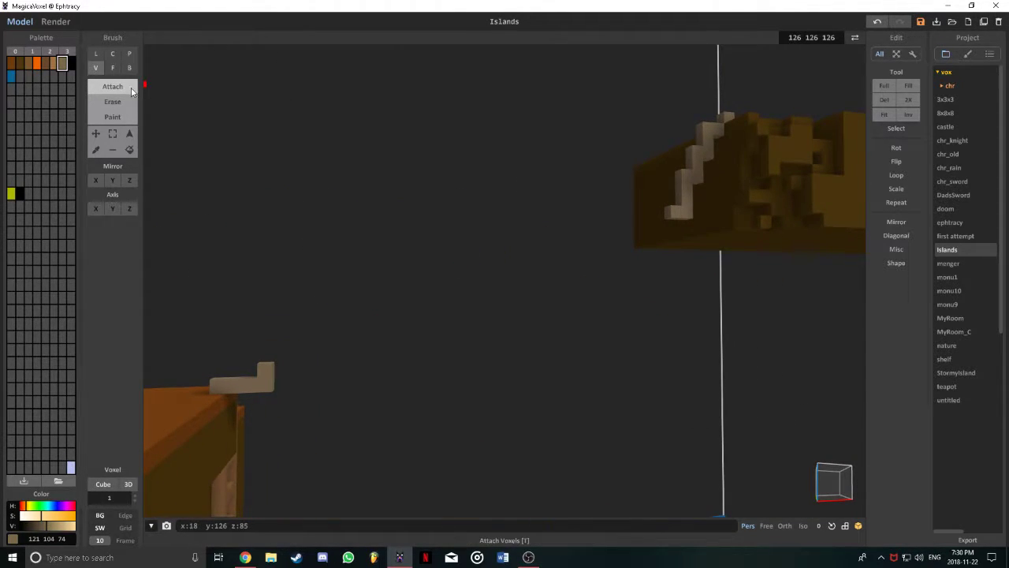
{"action": "key", "text": "r"}
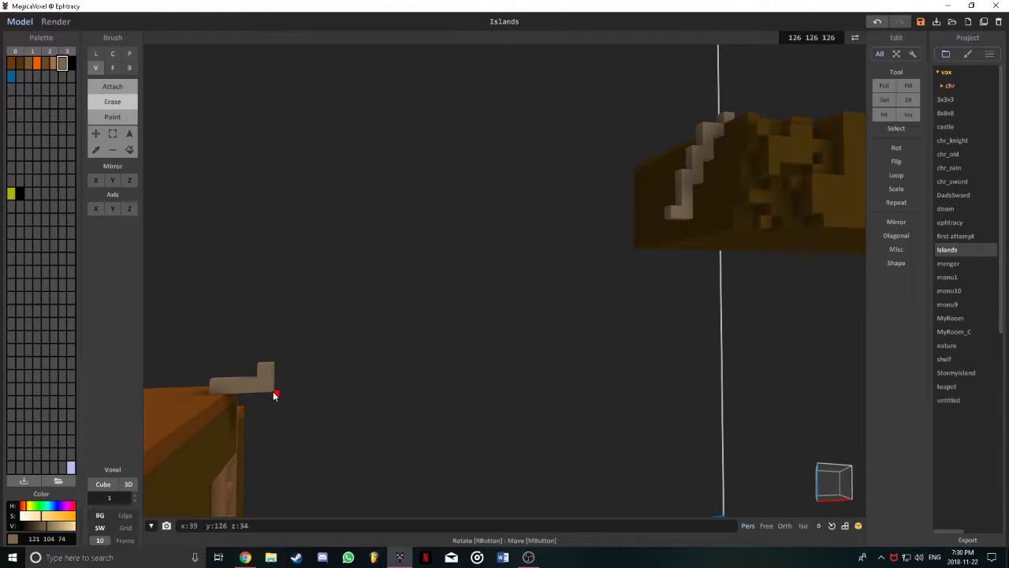
{"action": "left_click", "coordinate": [269, 387]}
{"action": "right_click_drag", "start_coordinate": [533, 322], "coordinate": [435, 234]}
{"action": "mouse_move", "coordinate": [650, 213]}
{"action": "right_mouse_down"}
{"action": "mouse_move", "coordinate": [604, 218]}
{"action": "mouse_move", "coordinate": [653, 222]}
{"action": "right_mouse_up"}
{"action": "right_click_drag", "start_coordinate": [593, 226], "coordinate": [579, 226]}
- Extend the tower chain with Attach in long raised runs past the ladder toward the floating block
{"action": "left_click", "coordinate": [120, 88]}
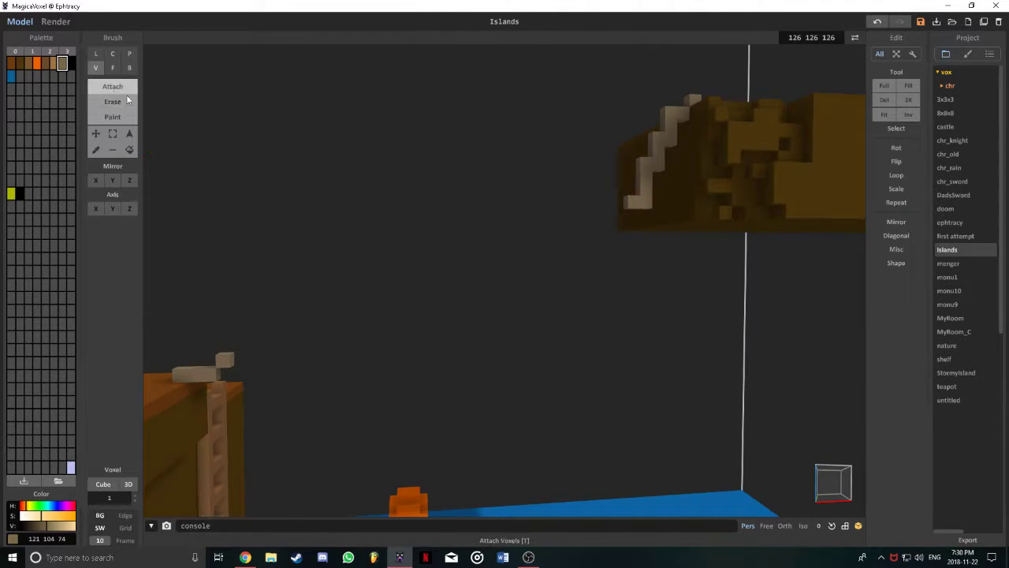
{"action": "right_click_drag", "start_coordinate": [344, 194], "coordinate": [263, 191]}
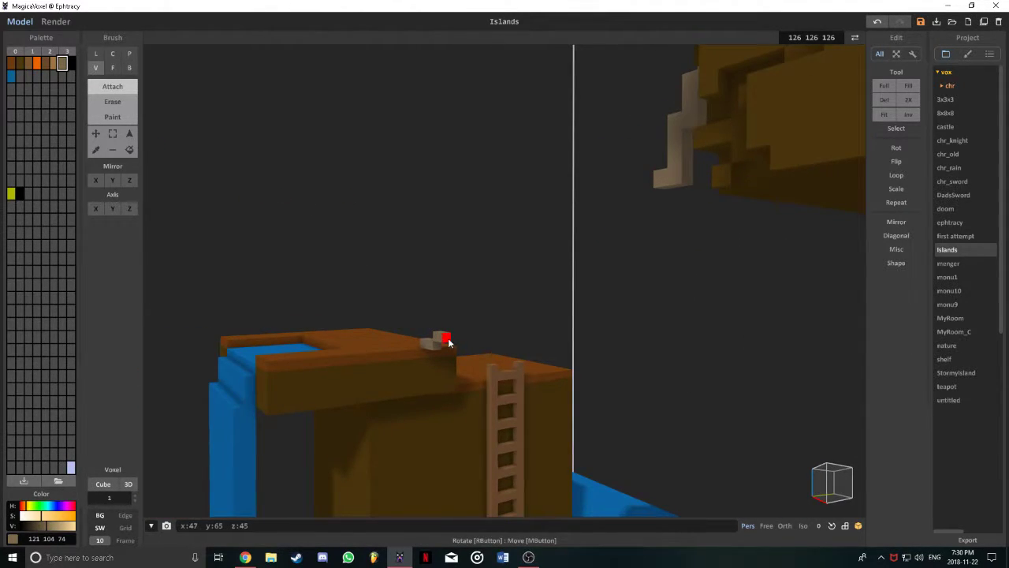
{"action": "left_click_drag", "start_coordinate": [444, 338], "coordinate": [460, 339]}
{"action": "right_click_drag", "start_coordinate": [460, 339], "coordinate": [450, 296]}
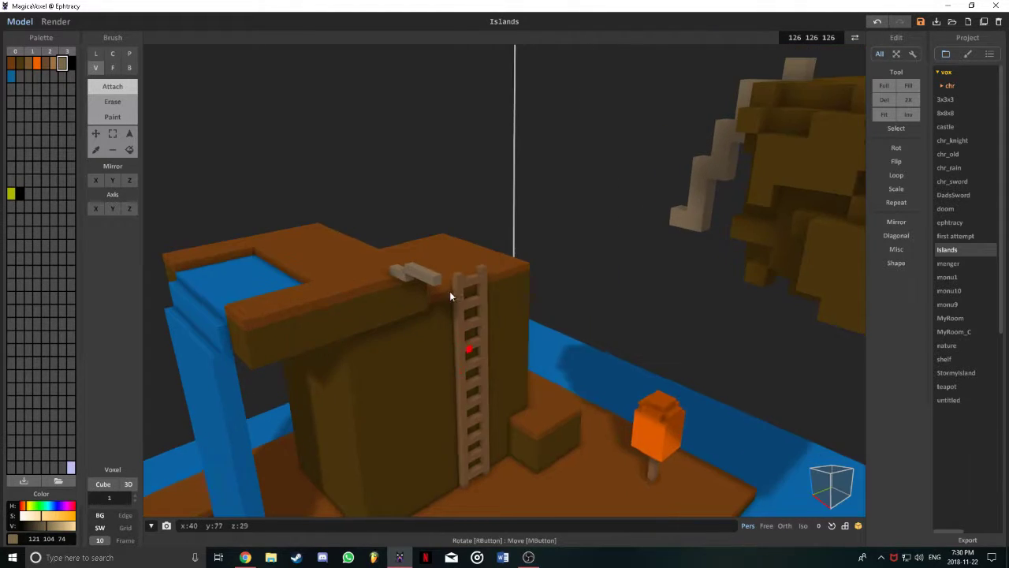
{"action": "left_click_drag", "start_coordinate": [435, 274], "coordinate": [463, 289]}
{"action": "right_click_drag", "start_coordinate": [500, 277], "coordinate": [530, 263]}
{"action": "scroll", "coordinate": [481, 281], "scroll_direction": "down", "scroll_amount": 5}
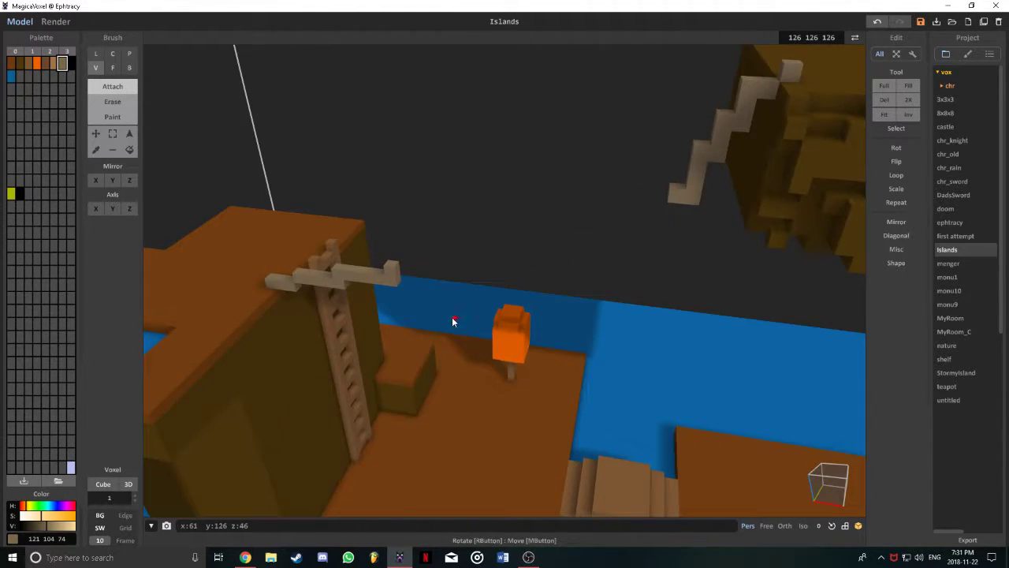
- Continue the tower chain toward the floating block in short rising steps
{"action": "left_click", "coordinate": [400, 270]}
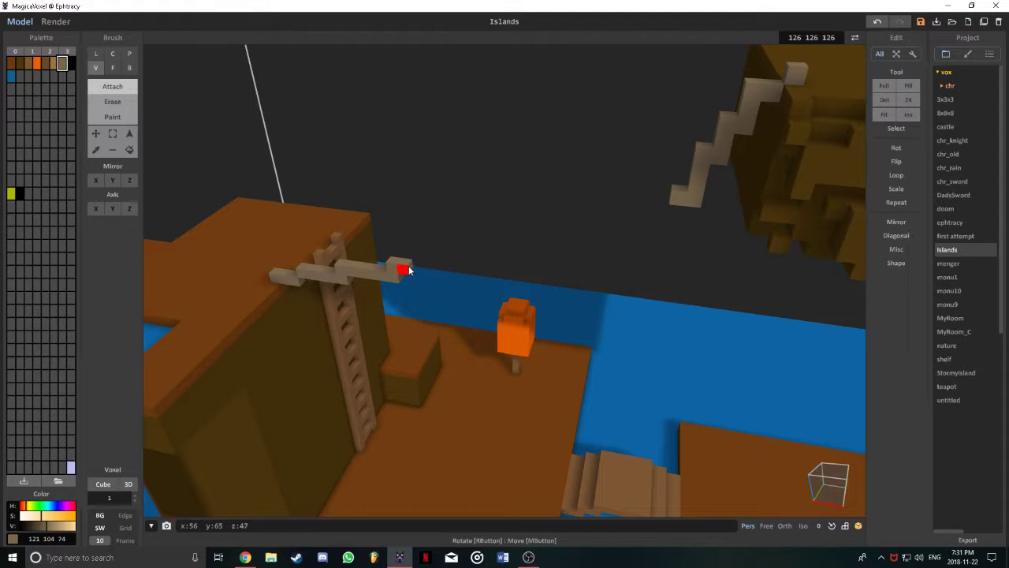
{"action": "left_click", "coordinate": [408, 271]}
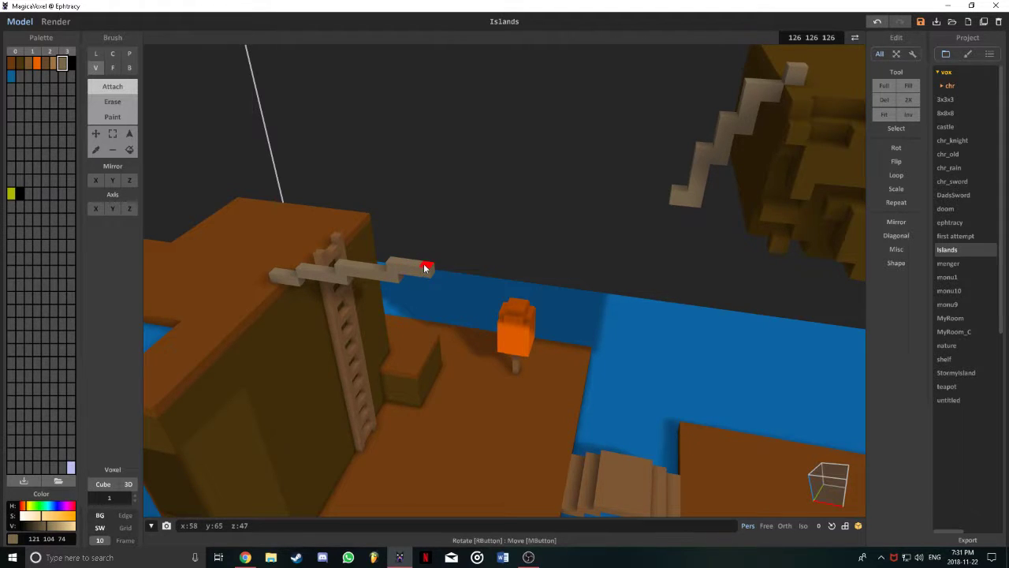
{"action": "right_click_drag", "start_coordinate": [422, 268], "coordinate": [476, 263]}
{"action": "left_click", "coordinate": [489, 257]}
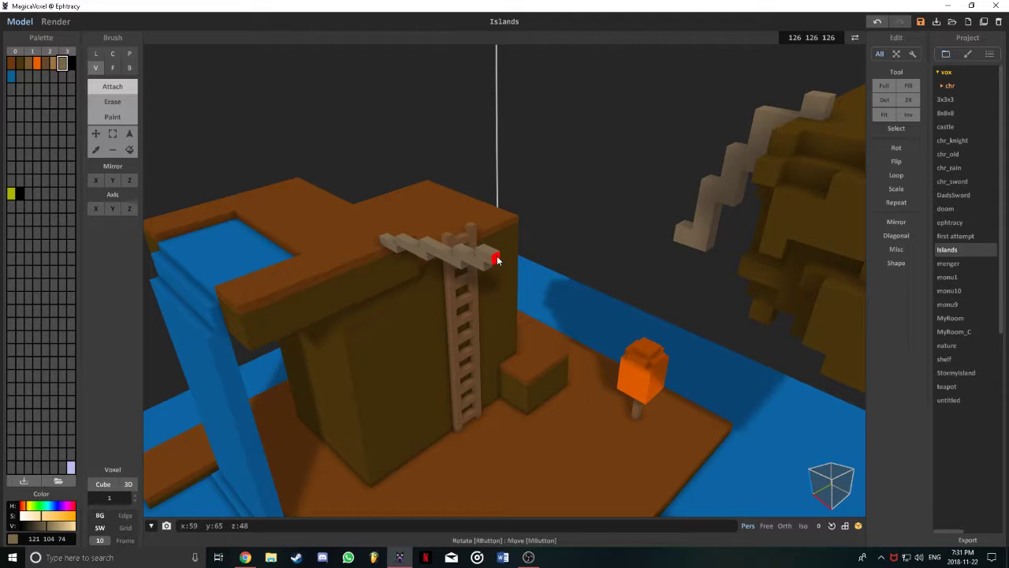
{"action": "left_click", "coordinate": [497, 259]}
{"action": "left_click", "coordinate": [501, 255]}
{"action": "left_click", "coordinate": [505, 256]}
{"action": "left_click", "coordinate": [513, 257]}
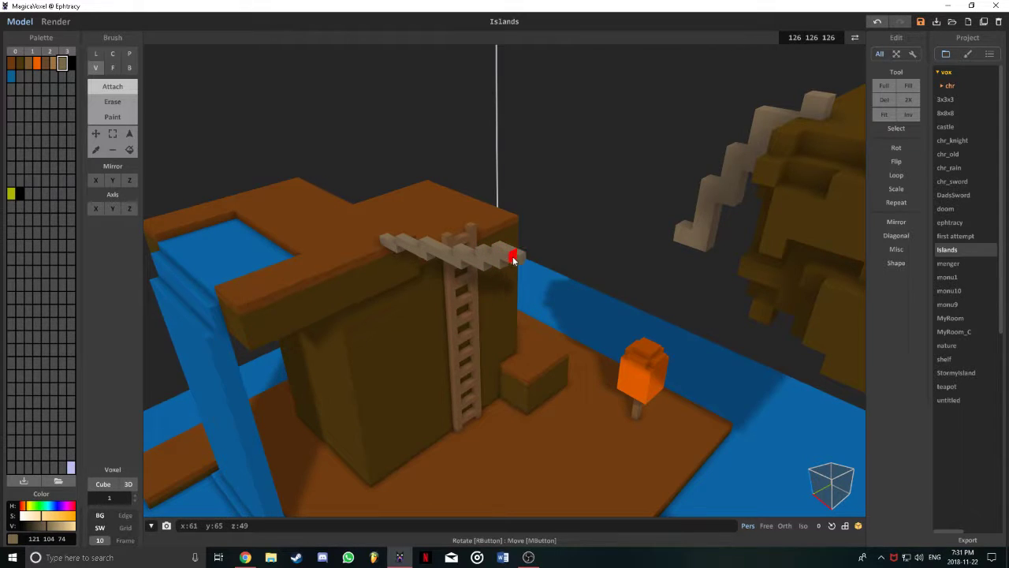
{"action": "left_click", "coordinate": [517, 252]}
- Lower the floating block's chain by more stepped voxels, undoing the misplaced one
{"action": "right_click_drag", "start_coordinate": [519, 257], "coordinate": [544, 241]}
{"action": "left_click", "coordinate": [550, 254]}
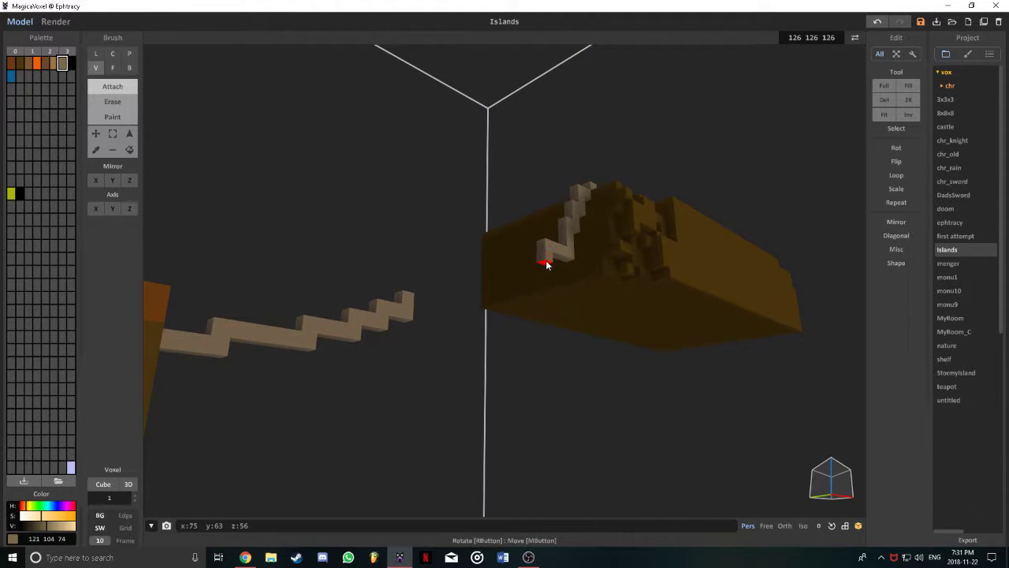
{"action": "left_click", "coordinate": [547, 264]}
{"action": "left_click", "coordinate": [543, 266]}
{"action": "left_click", "coordinate": [538, 273]}
{"action": "key", "text": "ctrl+z"}
{"action": "right_click_drag", "start_coordinate": [541, 283], "coordinate": [560, 238]}
{"action": "left_click", "coordinate": [540, 277]}
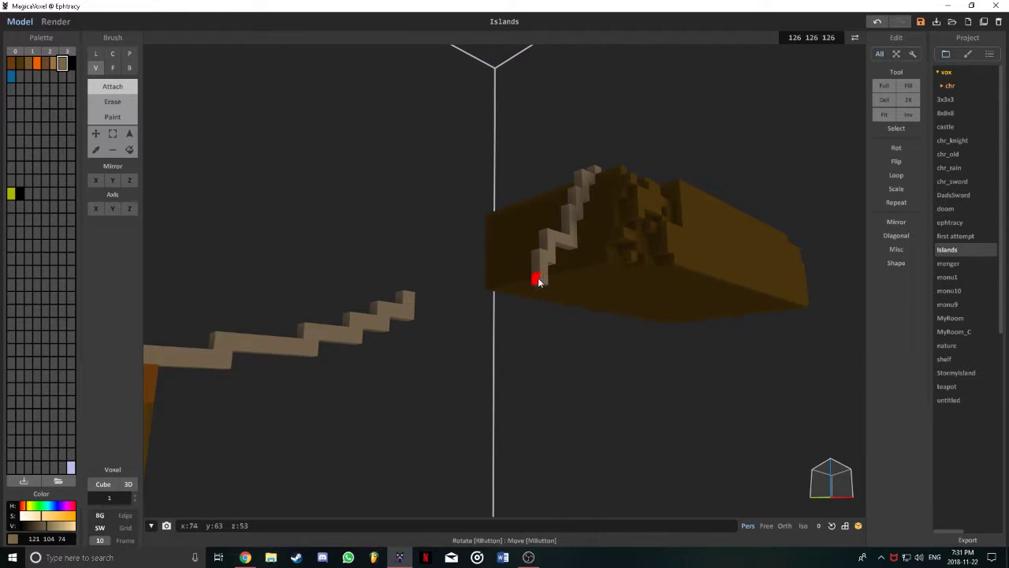
- Extend the lower end of the floating block's chain in a horizontal run toward the tower chain and check the gap
{"action": "left_click", "coordinate": [535, 281]}
{"action": "left_click", "coordinate": [526, 277]}
{"action": "left_click", "coordinate": [518, 277]}
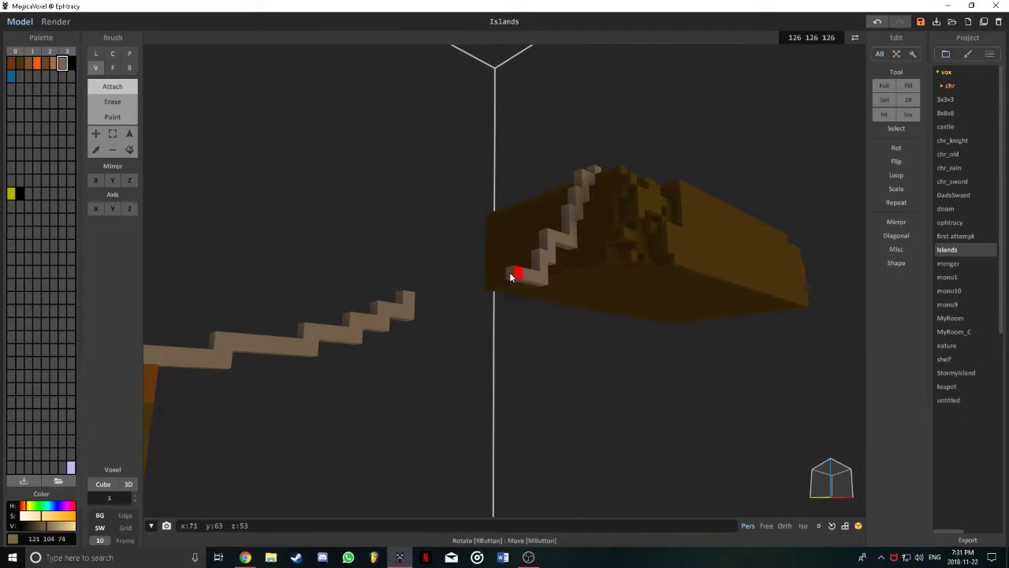
{"action": "left_click", "coordinate": [511, 277]}
{"action": "left_click", "coordinate": [503, 277]}
{"action": "right_click_drag", "start_coordinate": [498, 276], "coordinate": [436, 296]}
{"action": "right_click_drag", "start_coordinate": [542, 273], "coordinate": [434, 307]}
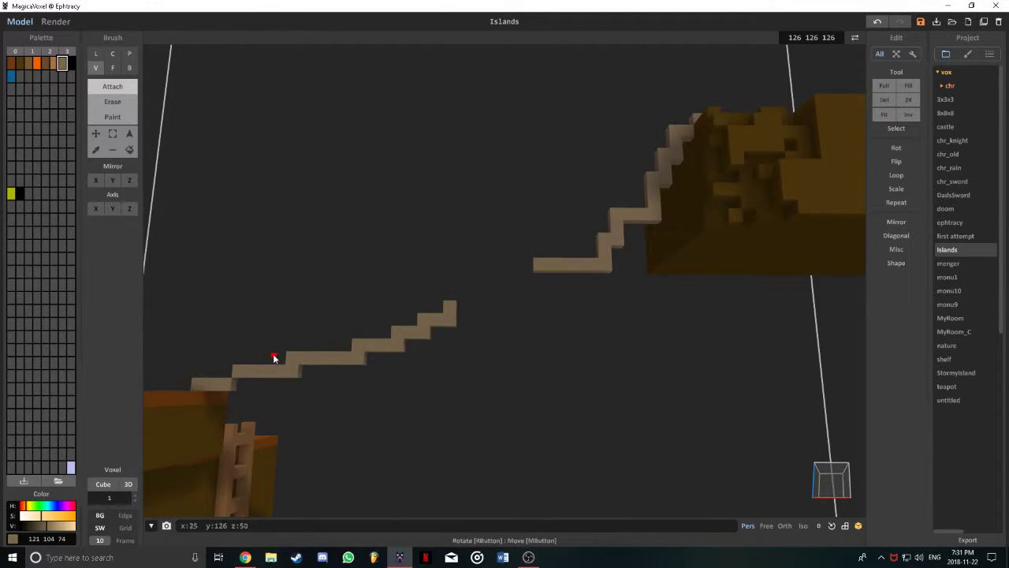
- Undo the outer voxels of that horizontal run and continue the block's chain downward in steps
{"action": "mouse_move", "coordinate": [291, 371]}
{"action": "right_mouse_down"}
{"action": "mouse_move", "coordinate": [404, 351]}
{"action": "mouse_move", "coordinate": [481, 303]}
{"action": "right_mouse_up"}
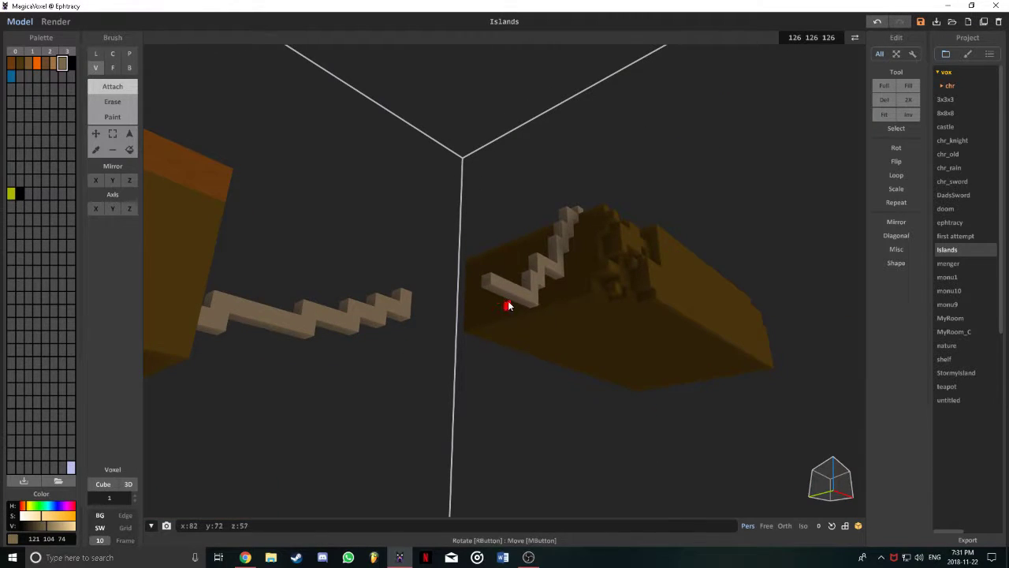
{"action": "key", "text": "ctrl+z"}
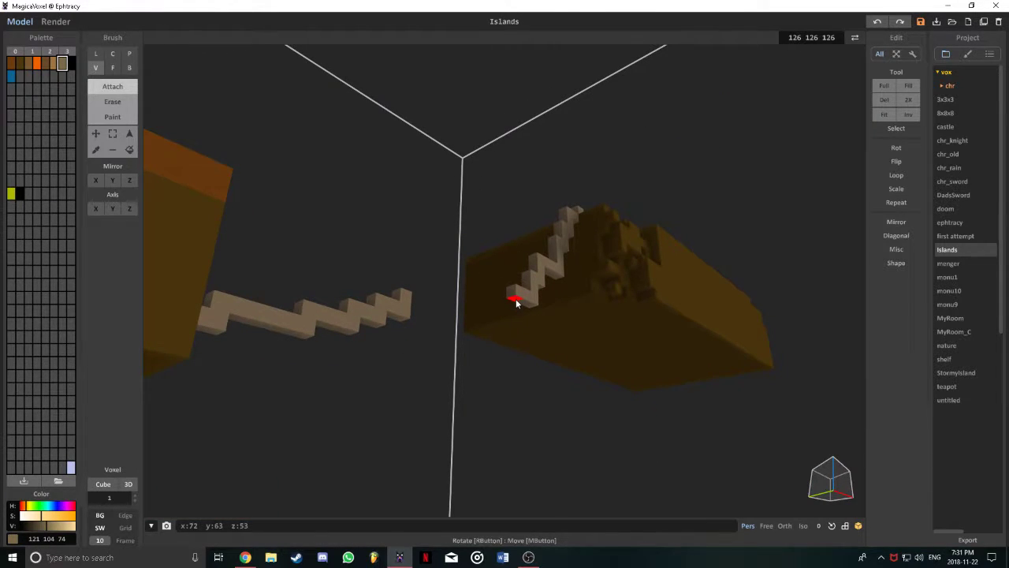
{"action": "left_click", "coordinate": [515, 304]}
{"action": "mouse_move", "coordinate": [503, 320]}
{"action": "right_mouse_down"}
{"action": "mouse_move", "coordinate": [430, 339]}
{"action": "mouse_move", "coordinate": [463, 341]}
{"action": "mouse_move", "coordinate": [413, 338]}
{"action": "mouse_move", "coordinate": [418, 345]}
{"action": "right_mouse_up"}
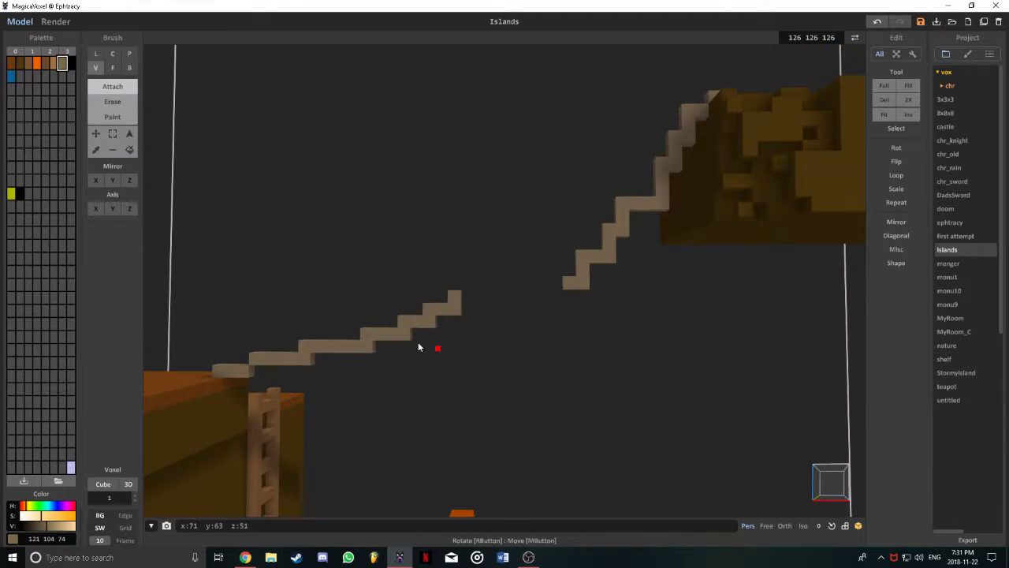
- Erase the outer part of the tower chain, back to the raised voxel just past the ladder
{"action": "left_click", "coordinate": [123, 103]}
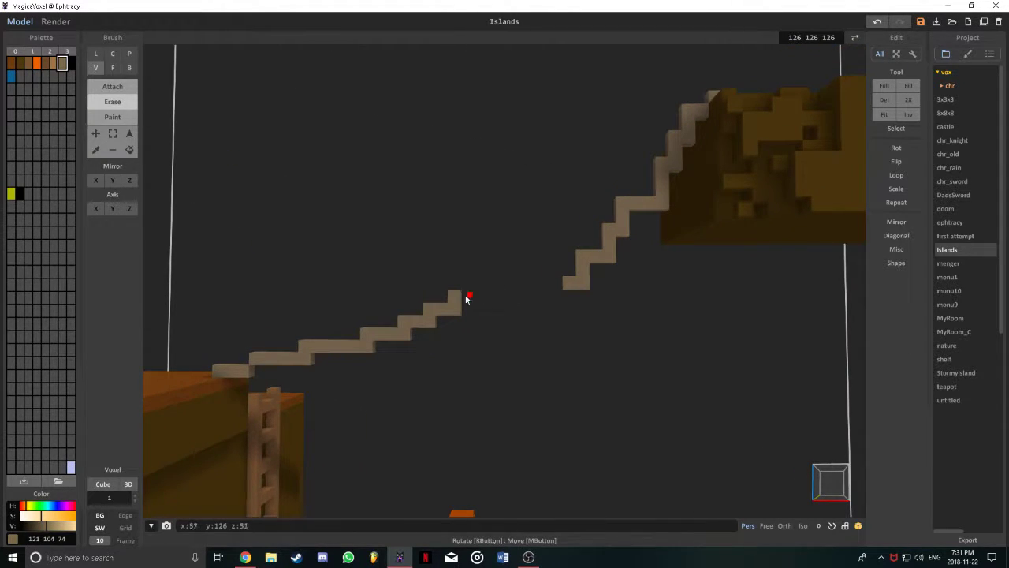
{"action": "left_click_drag", "start_coordinate": [445, 313], "coordinate": [317, 347]}
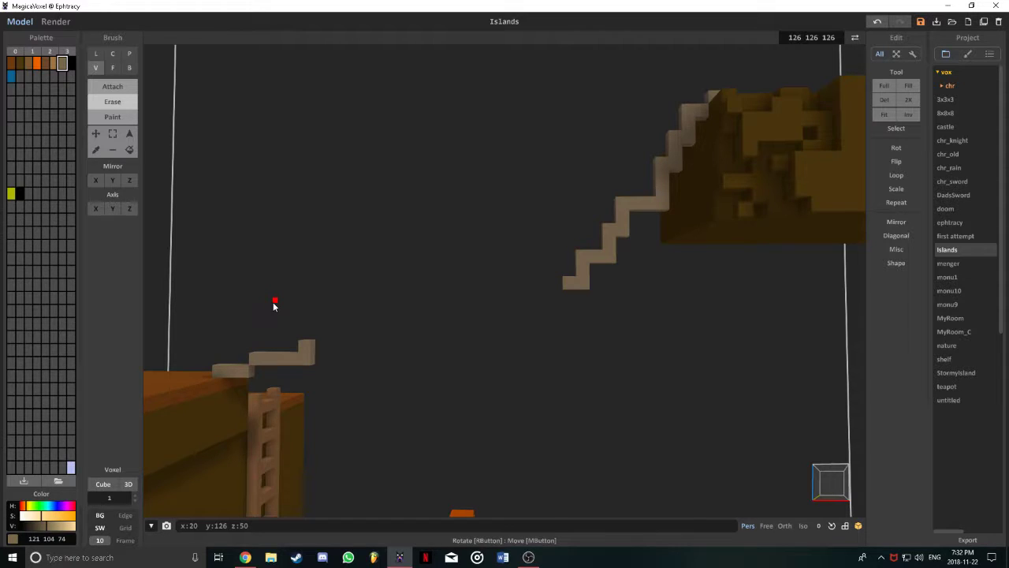
{"action": "right_click_drag", "start_coordinate": [473, 331], "coordinate": [179, 380]}
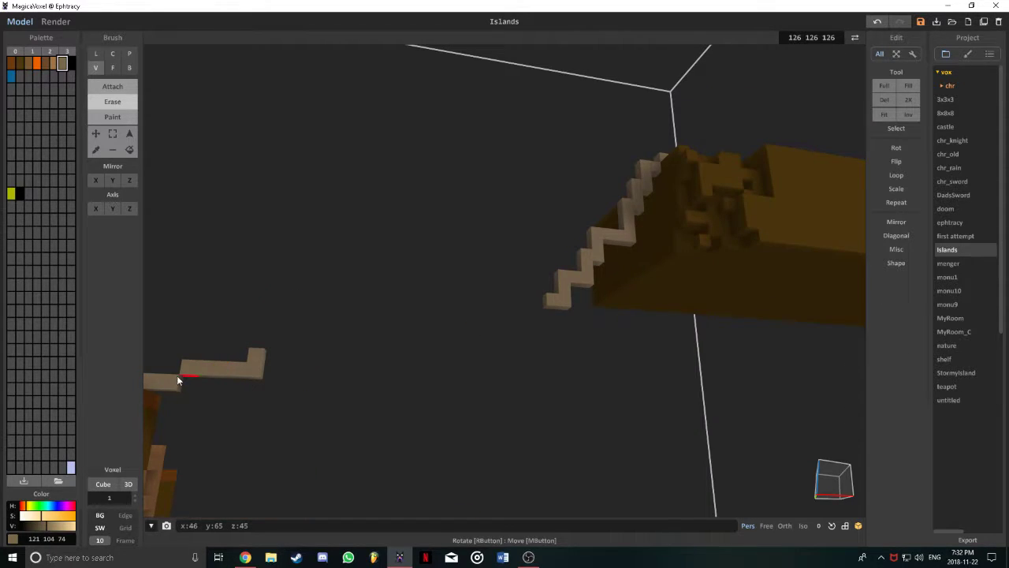
- Erase the remaining raised outer run of the tower chain, leaving only the short stub on the tower's edge
{"action": "mouse_move", "coordinate": [189, 383]}
{"action": "left_mouse_down"}
{"action": "mouse_move", "coordinate": [199, 367]}
{"action": "mouse_move", "coordinate": [263, 346]}
{"action": "left_mouse_up"}
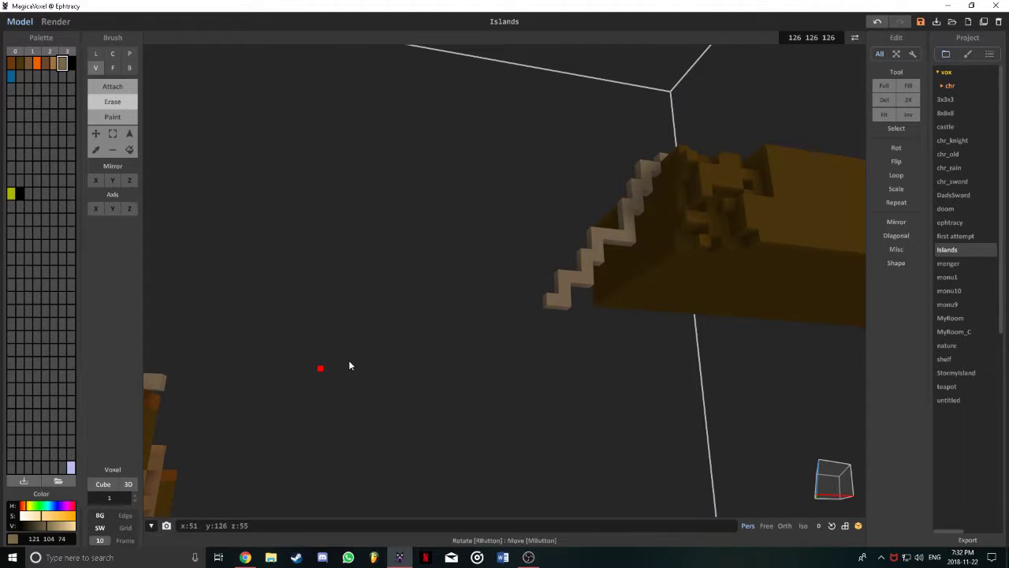
{"action": "right_click_drag", "start_coordinate": [349, 365], "coordinate": [314, 361]}
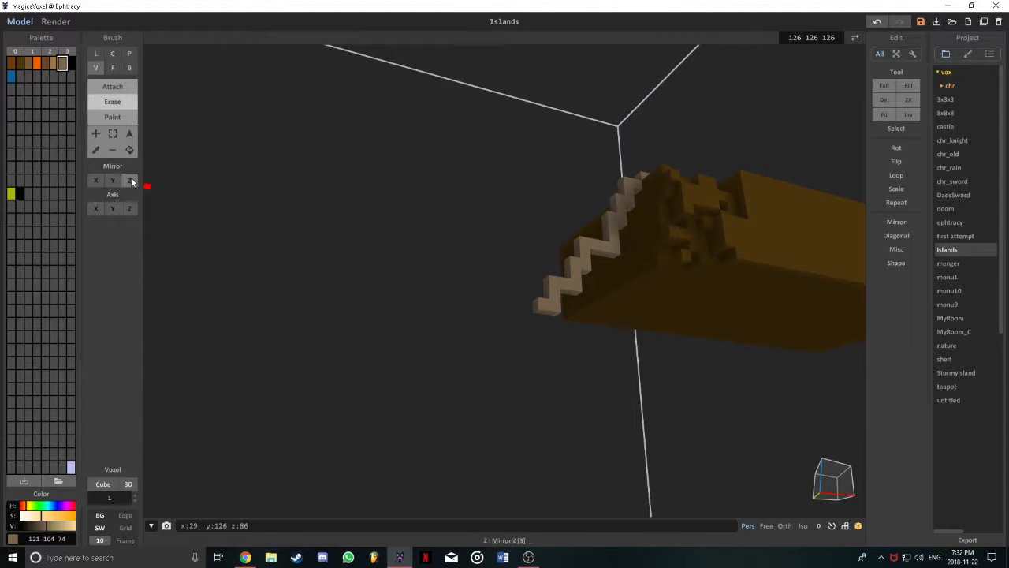
- Attach further grey-brown voxels in steps to the lower end of the floating block's chain, heading toward the tower
{"action": "left_click", "coordinate": [112, 86]}
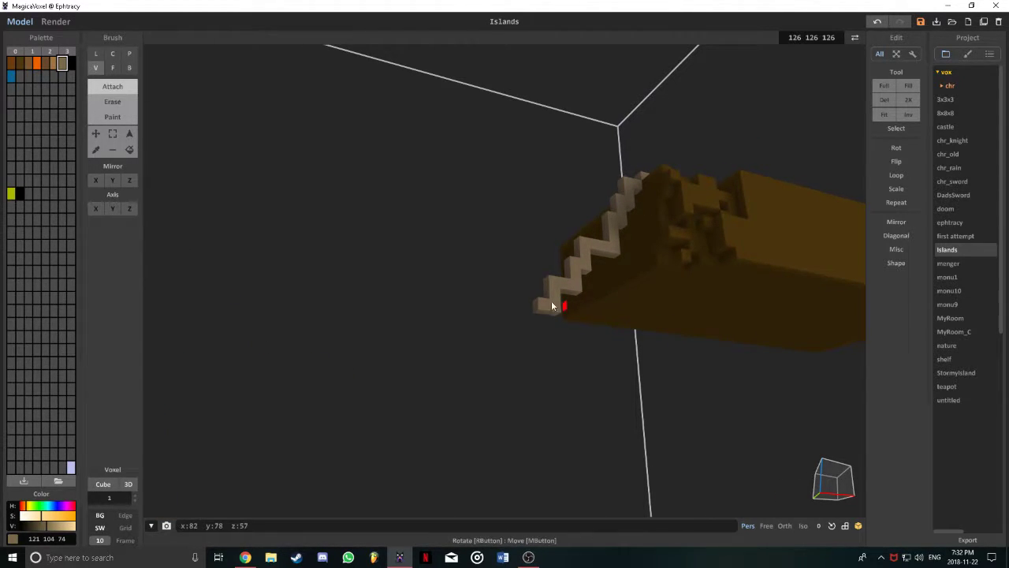
{"action": "right_click_drag", "start_coordinate": [552, 306], "coordinate": [514, 334]}
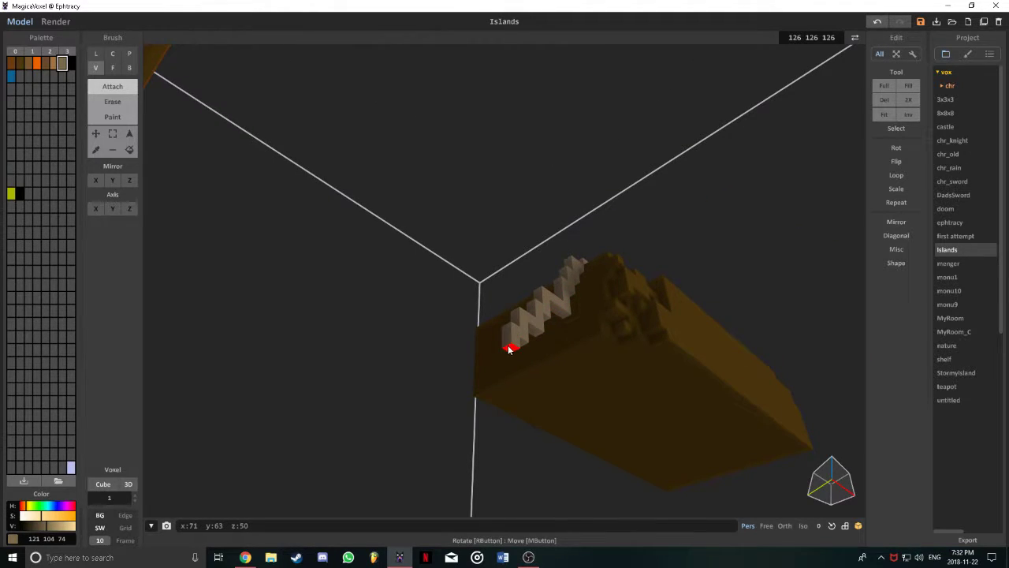
{"action": "left_click", "coordinate": [502, 341]}
{"action": "left_click", "coordinate": [497, 337]}
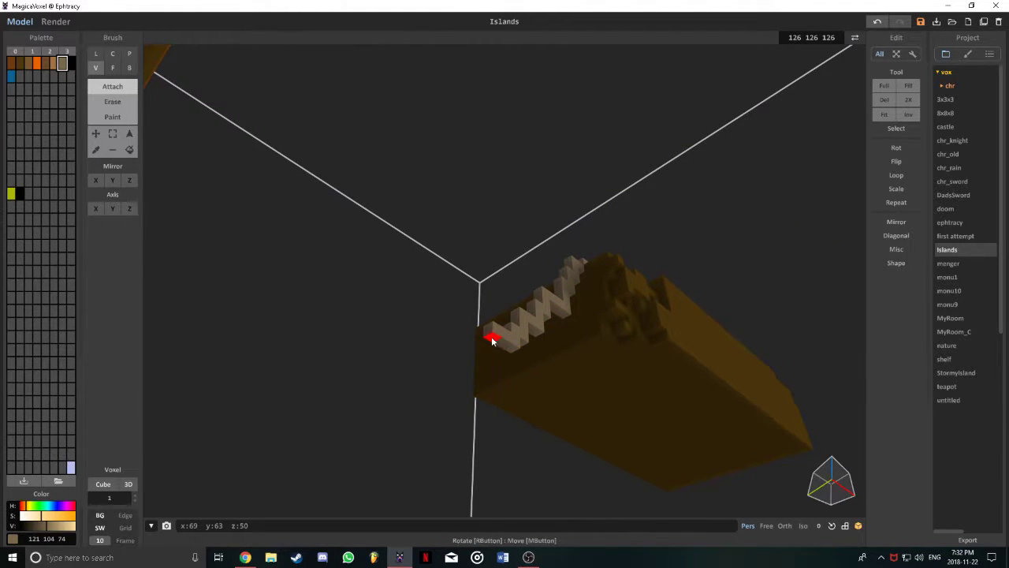
{"action": "left_click", "coordinate": [489, 340]}
{"action": "left_click", "coordinate": [482, 342]}
{"action": "left_click", "coordinate": [476, 339]}
{"action": "left_click", "coordinate": [469, 332]}
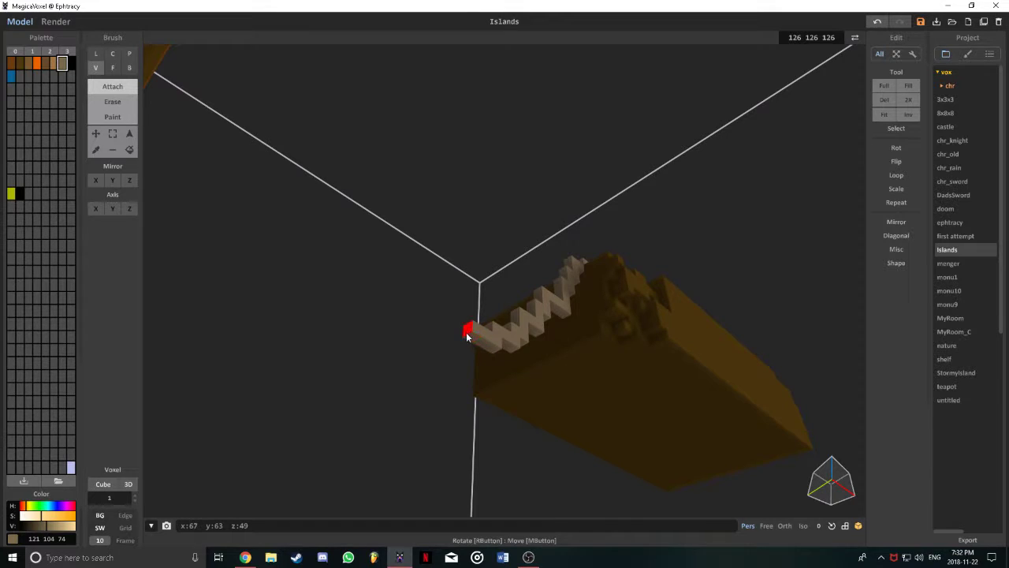
{"action": "left_click", "coordinate": [465, 336]}
- Carry the block's chain on in longer, shallower steps toward the tower and undo the last voxels at its lower end
{"action": "right_click_drag", "start_coordinate": [442, 348], "coordinate": [509, 364]}
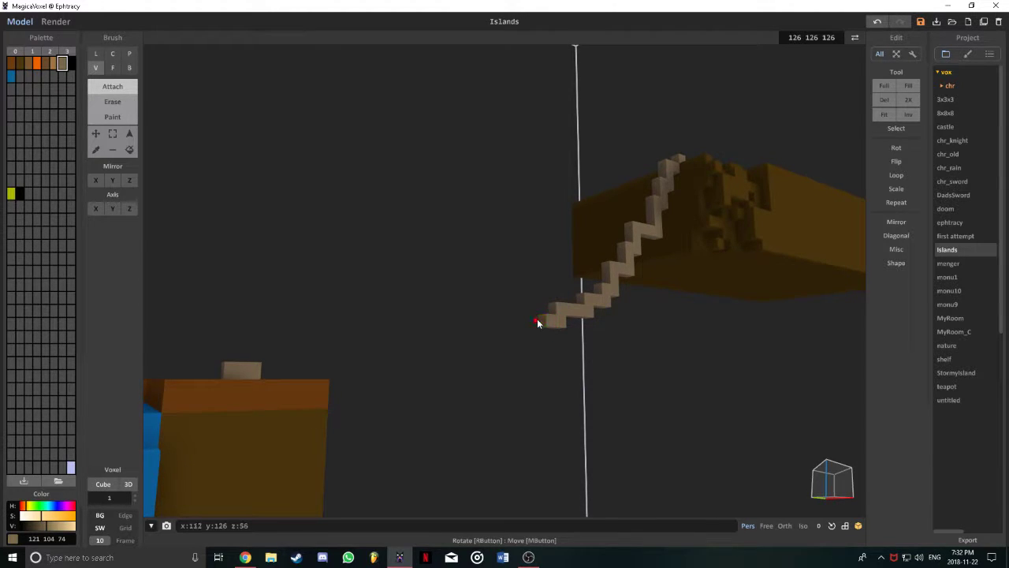
{"action": "right_click_drag", "start_coordinate": [523, 331], "coordinate": [499, 371]}
{"action": "right_click_drag", "start_coordinate": [437, 349], "coordinate": [455, 396]}
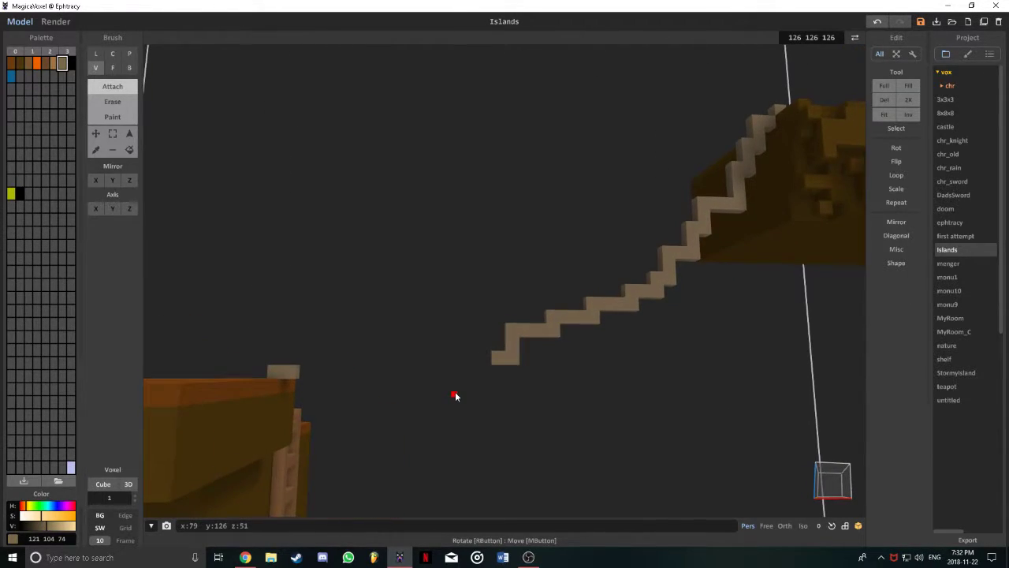
{"action": "key", "text": "ctrl+z"}
{"action": "key", "text": "ctrl+z"}
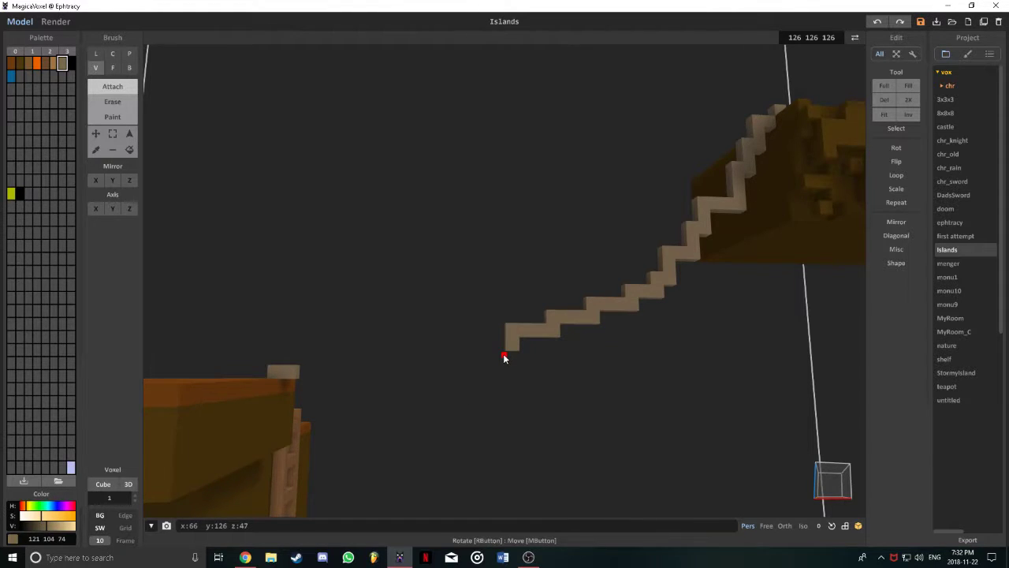
- Continue the chain in steps up to the tower, ending with a run raised one voxel onto the tower's top edge
{"action": "right_click_drag", "start_coordinate": [505, 357], "coordinate": [442, 359]}
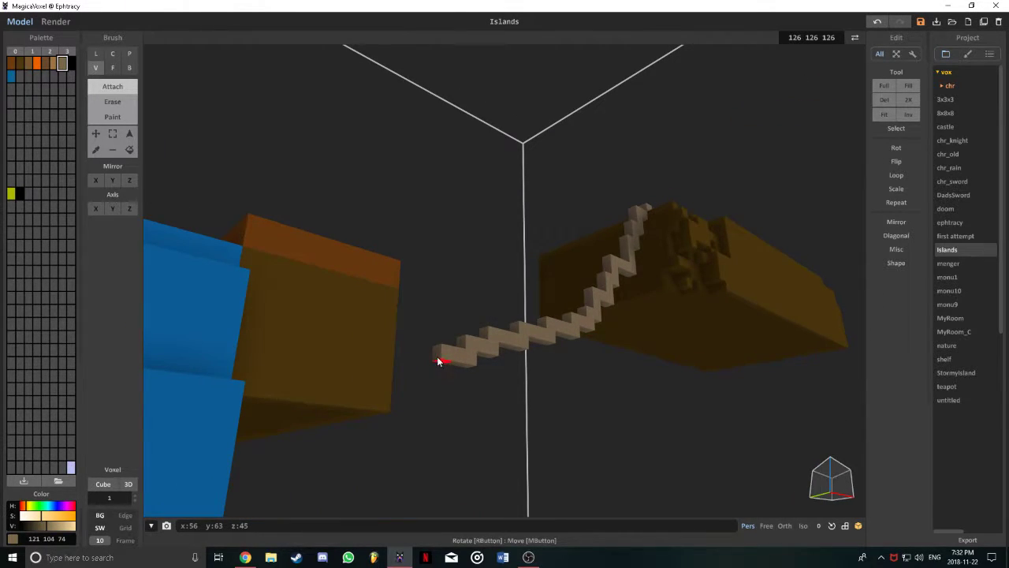
{"action": "scroll", "coordinate": [394, 380], "scroll_direction": "up", "scroll_amount": 3}
{"action": "right_click_drag", "start_coordinate": [394, 380], "coordinate": [355, 391]}
{"action": "left_click_drag", "start_coordinate": [356, 391], "coordinate": [319, 404]}
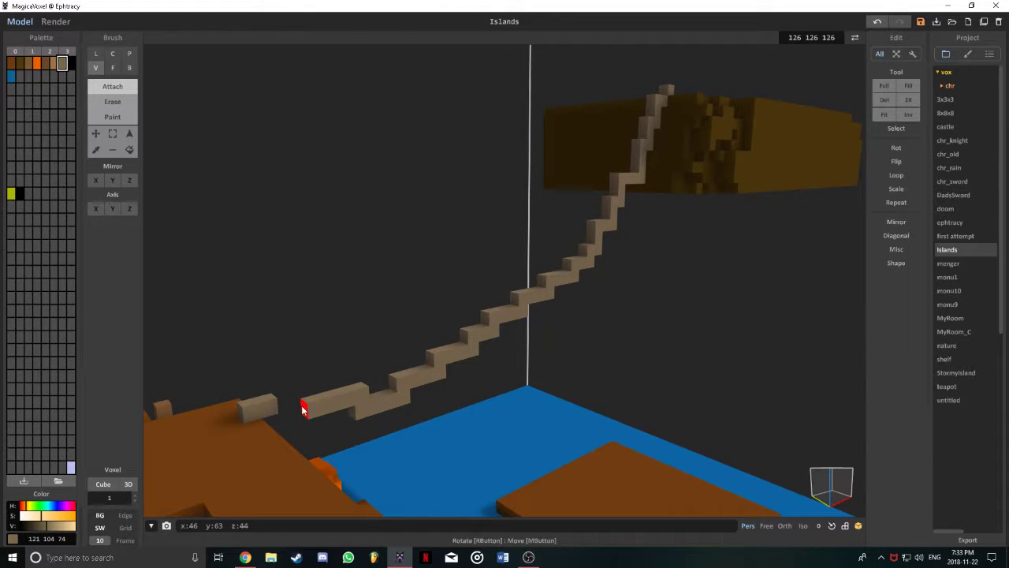
{"action": "mouse_move", "coordinate": [288, 412]}
{"action": "right_mouse_down"}
{"action": "mouse_move", "coordinate": [310, 386]}
{"action": "mouse_move", "coordinate": [314, 409]}
{"action": "mouse_move", "coordinate": [267, 375]}
{"action": "mouse_move", "coordinate": [568, 412]}
{"action": "mouse_move", "coordinate": [207, 201]}
{"action": "right_mouse_up"}
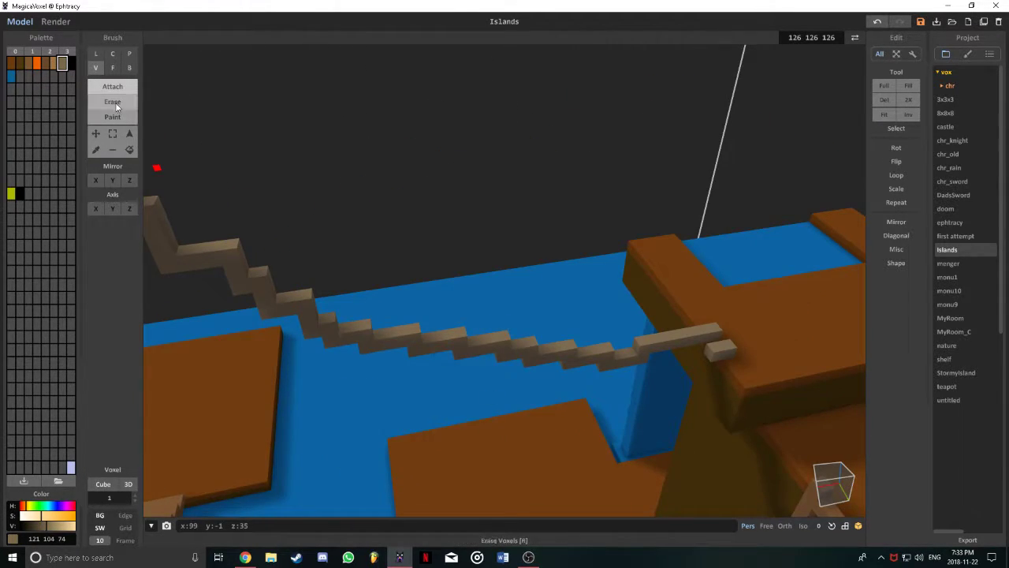
- Erase the leftover stub of the old tower chain beside the end of the new chain
{"action": "key", "text": "ctrl"}
{"action": "left_click", "coordinate": [724, 350]}
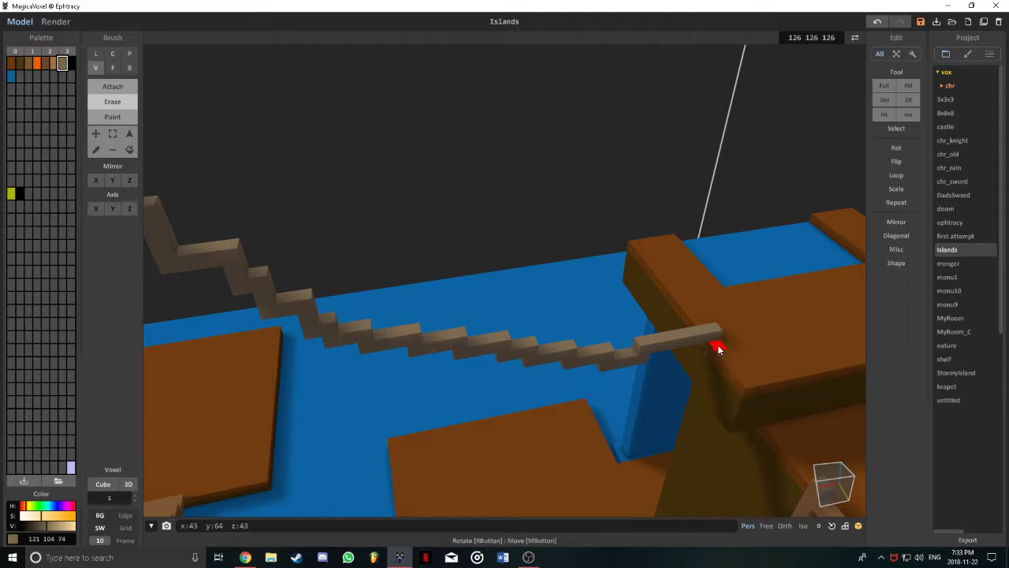
{"action": "mouse_move", "coordinate": [724, 351]}
{"action": "right_mouse_down"}
{"action": "mouse_move", "coordinate": [876, 320]}
{"action": "mouse_move", "coordinate": [647, 345]}
{"action": "mouse_move", "coordinate": [687, 338]}
{"action": "mouse_move", "coordinate": [655, 338]}
{"action": "right_mouse_up"}
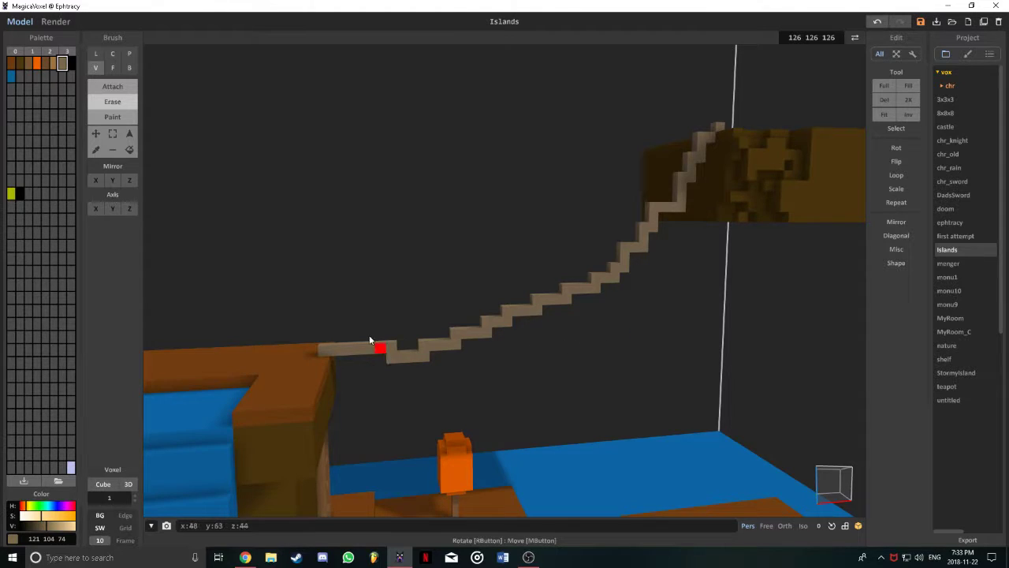
- Lengthen the chain's lowest run underneath the raised end run at the tower, and erase the overlapping voxels above it
{"action": "right_click_drag", "start_coordinate": [387, 363], "coordinate": [374, 329]}
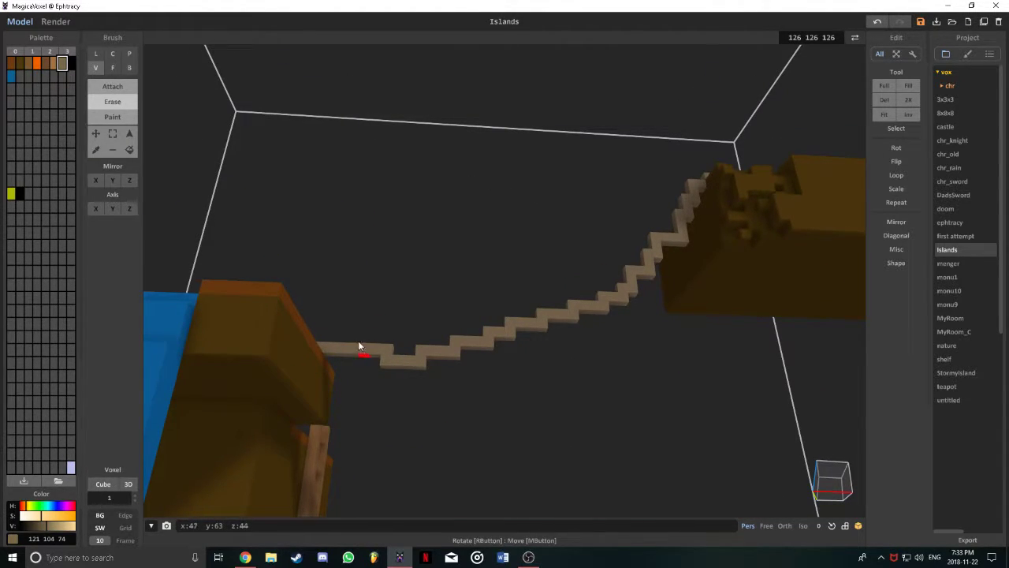
{"action": "key", "text": "1"}
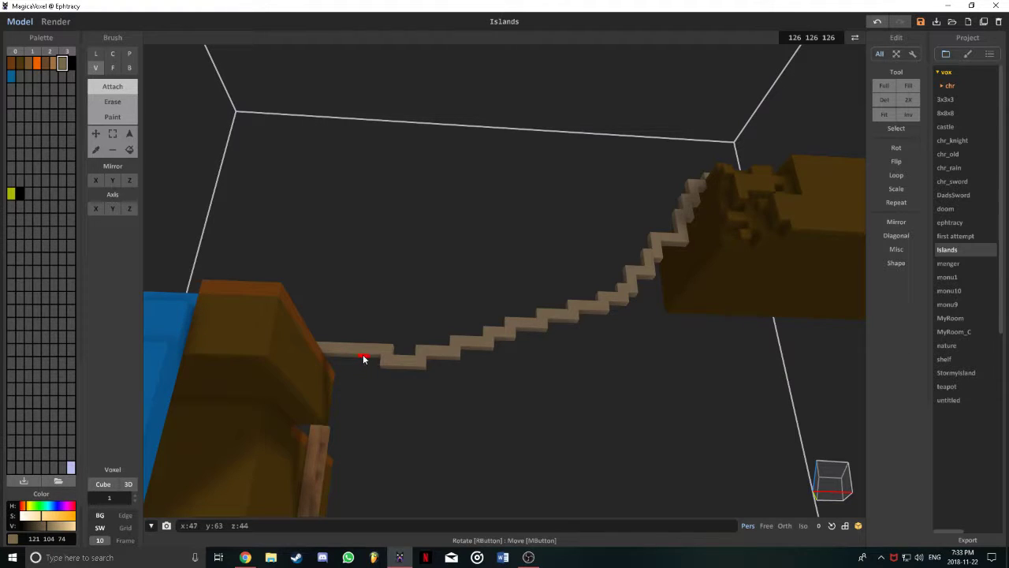
{"action": "right_click_drag", "start_coordinate": [372, 354], "coordinate": [378, 399]}
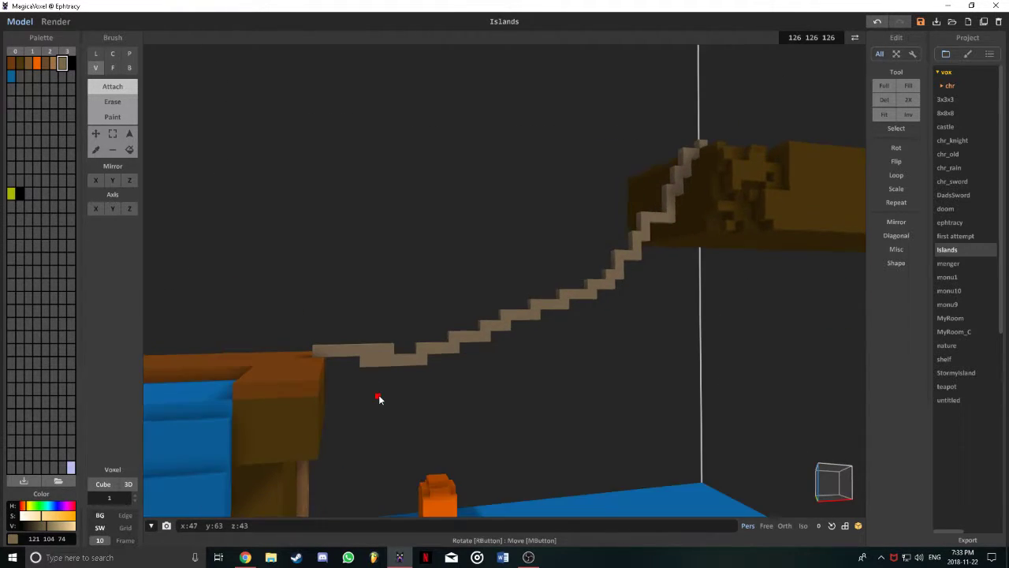
{"action": "key", "text": "2"}
{"action": "left_click", "coordinate": [379, 351]}
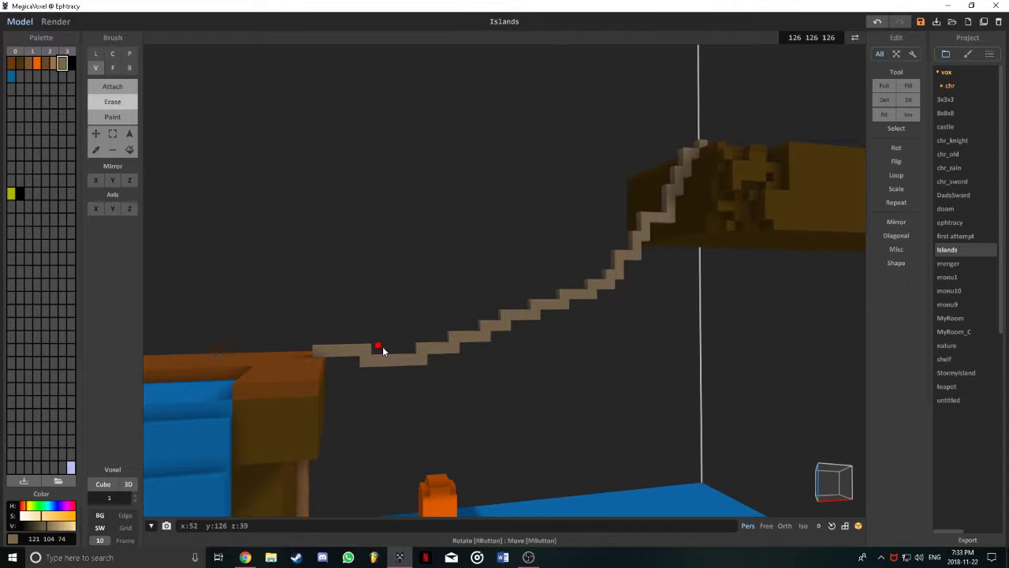
- Thin the chain by erasing the doubled corner voxels at its steps from the tower up to the floating block
{"action": "right_click_drag", "start_coordinate": [430, 375], "coordinate": [421, 357]}
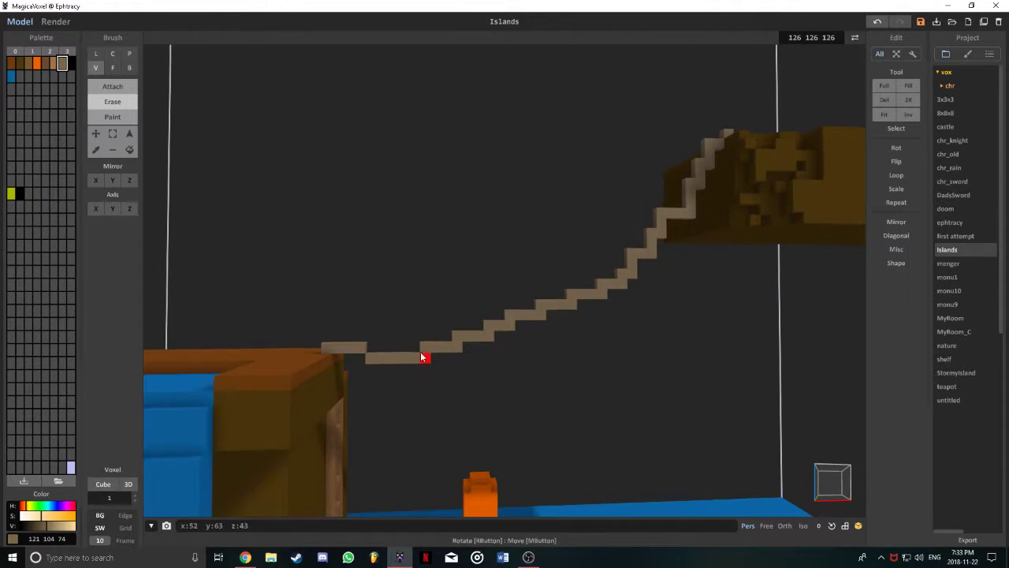
{"action": "left_click", "coordinate": [427, 348]}
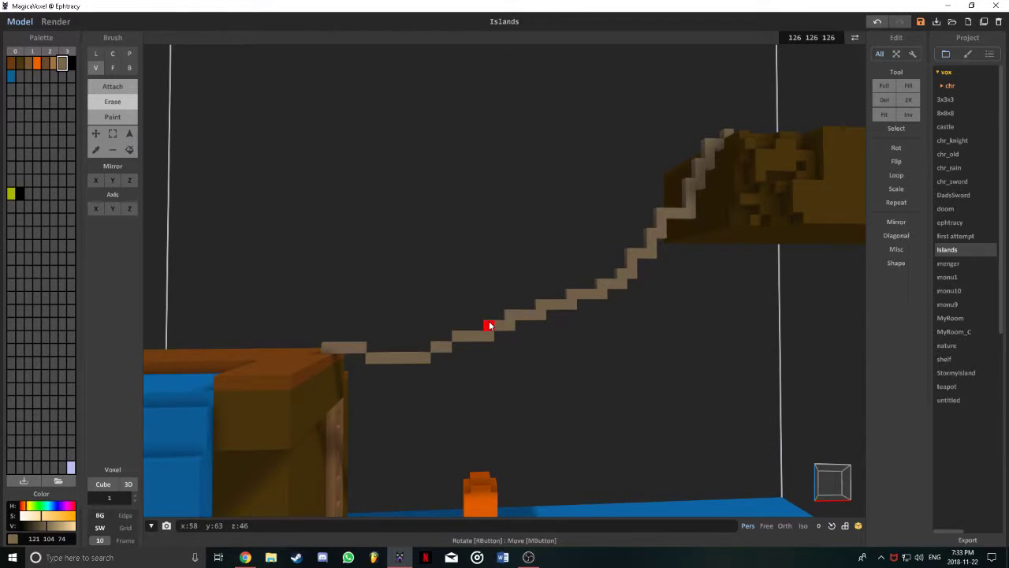
{"action": "left_click", "coordinate": [489, 326]}
{"action": "left_click", "coordinate": [541, 317]}
{"action": "right_click_drag", "start_coordinate": [671, 222], "coordinate": [693, 235]}
{"action": "left_click", "coordinate": [725, 213]}
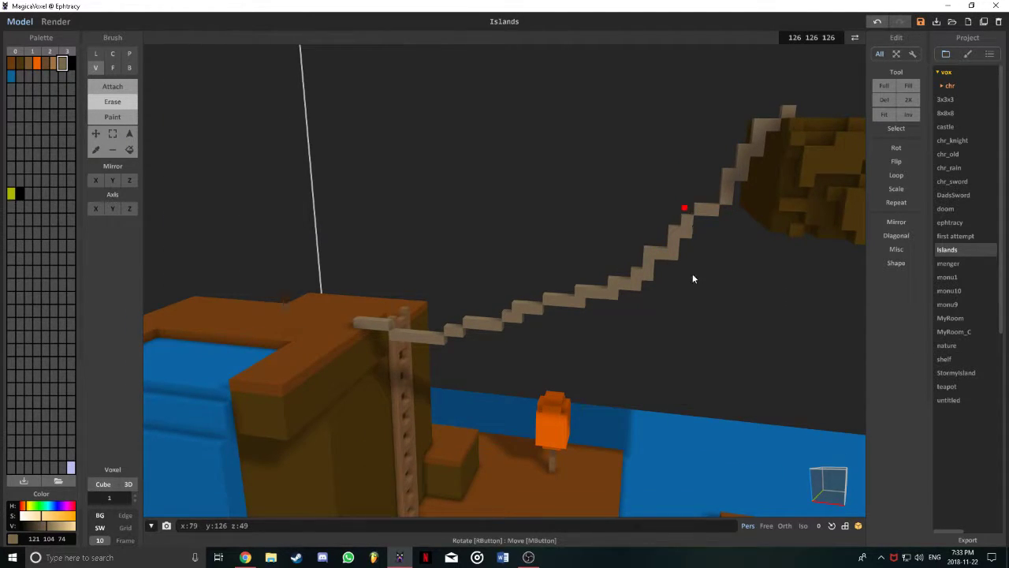
{"action": "mouse_move", "coordinate": [693, 274]}
{"action": "right_mouse_down"}
{"action": "mouse_move", "coordinate": [680, 247]}
{"action": "mouse_move", "coordinate": [708, 248]}
{"action": "mouse_move", "coordinate": [726, 175]}
{"action": "right_mouse_up"}
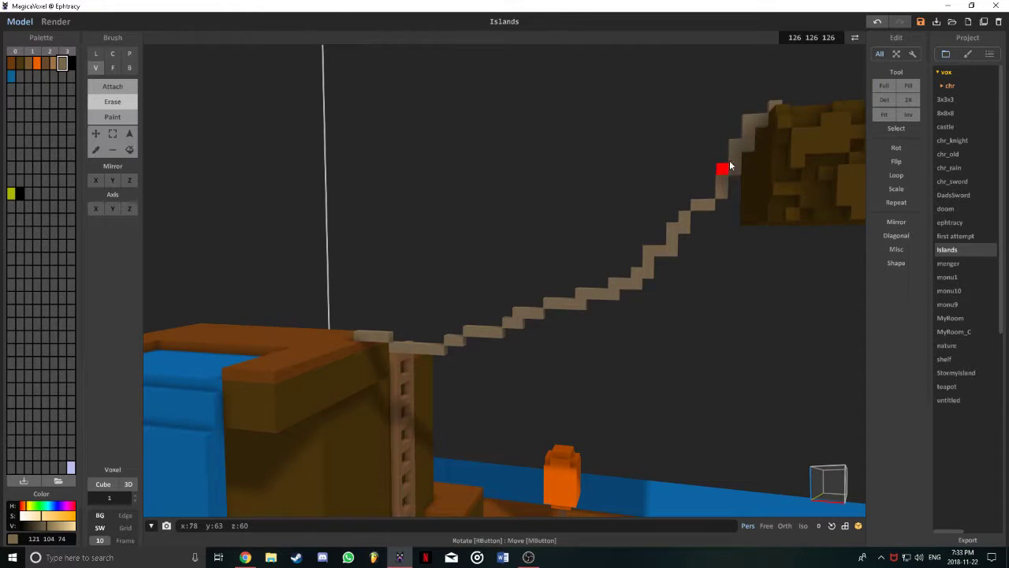
{"action": "left_click", "coordinate": [730, 166]}
{"action": "right_click_drag", "start_coordinate": [745, 127], "coordinate": [763, 197]}
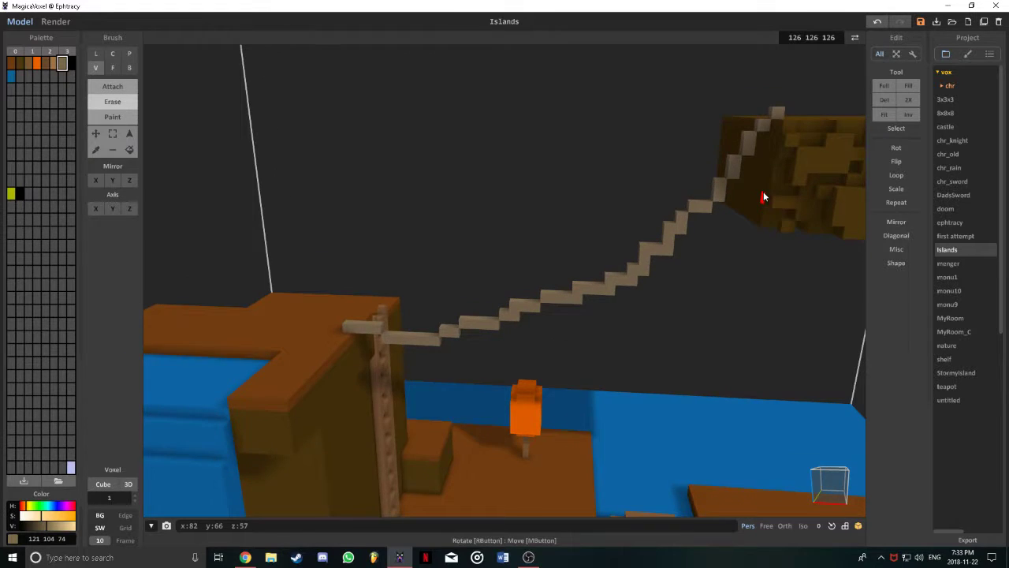
- Undo the last erasures at the chain's upper end and attach a voxel connecting it to the floating block's top
{"action": "key", "text": "ctrl+z"}
{"action": "mouse_move", "coordinate": [785, 156]}
{"action": "right_mouse_down"}
{"action": "mouse_move", "coordinate": [770, 181]}
{"action": "mouse_move", "coordinate": [782, 117]}
{"action": "right_mouse_up"}
{"action": "left_click", "coordinate": [780, 118]}
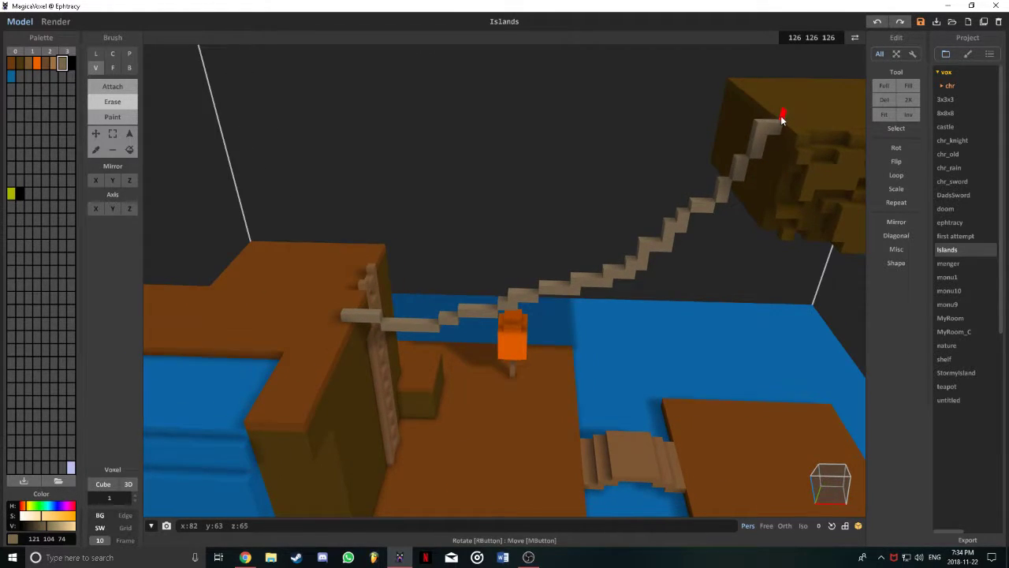
{"action": "key", "text": "ctrl+z"}
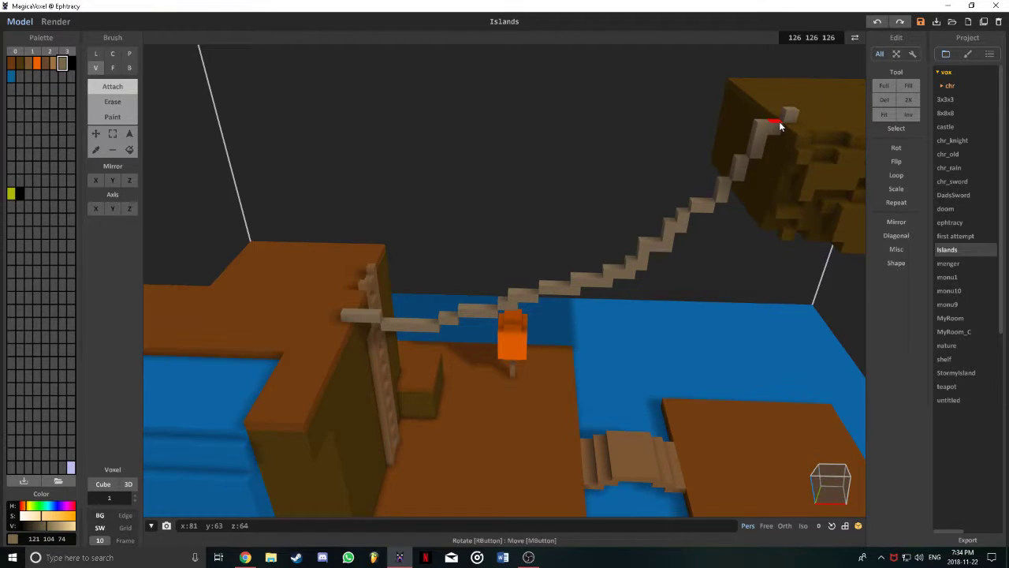
{"action": "left_click", "coordinate": [783, 118]}
{"action": "key", "text": "2"}
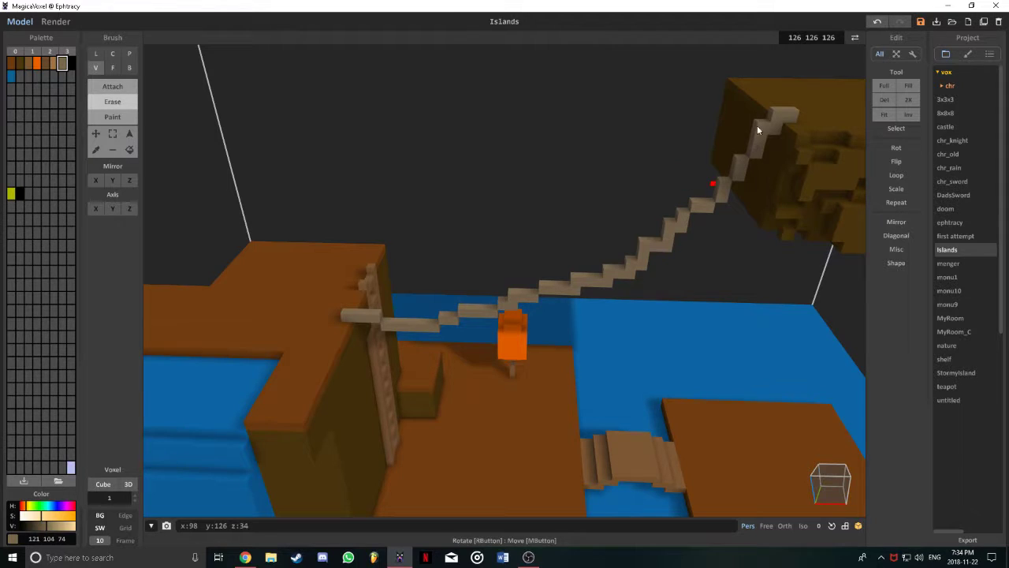
- Erase the remaining doubled corner voxels beside the floating block and along the middle of the chain
{"action": "scroll", "coordinate": [749, 140], "scroll_direction": "up", "scroll_amount": 3}
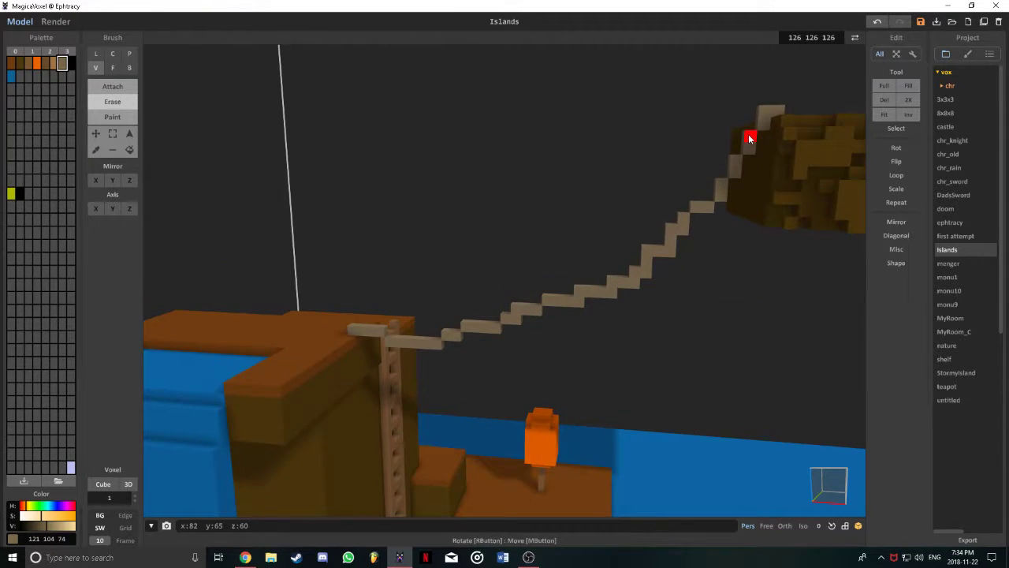
{"action": "right_click_drag", "start_coordinate": [749, 139], "coordinate": [752, 142]}
{"action": "mouse_move", "coordinate": [734, 219]}
{"action": "right_mouse_down"}
{"action": "mouse_move", "coordinate": [741, 206]}
{"action": "mouse_move", "coordinate": [708, 230]}
{"action": "right_mouse_up"}
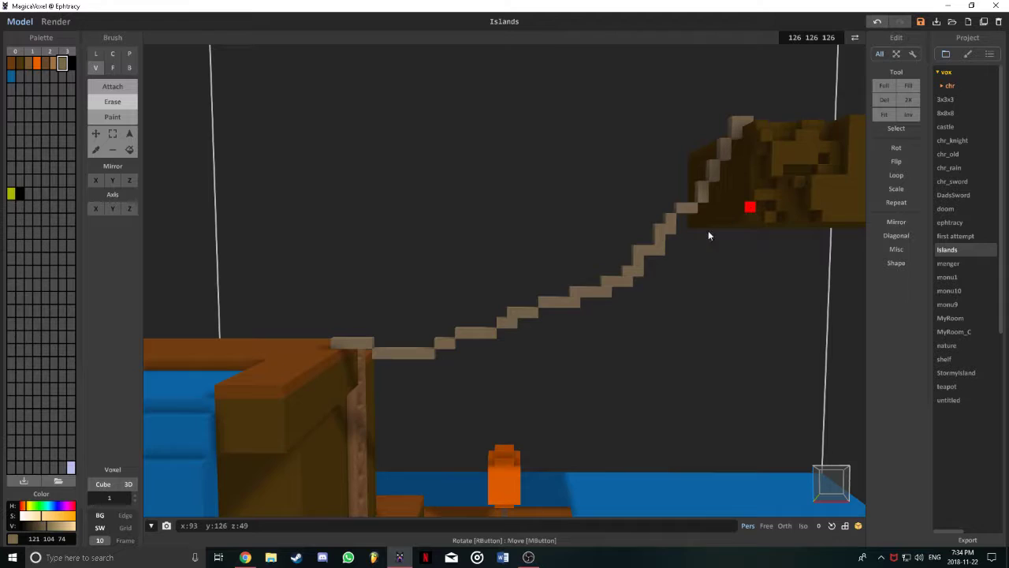
{"action": "left_click", "coordinate": [635, 251]}
{"action": "left_click", "coordinate": [513, 324]}
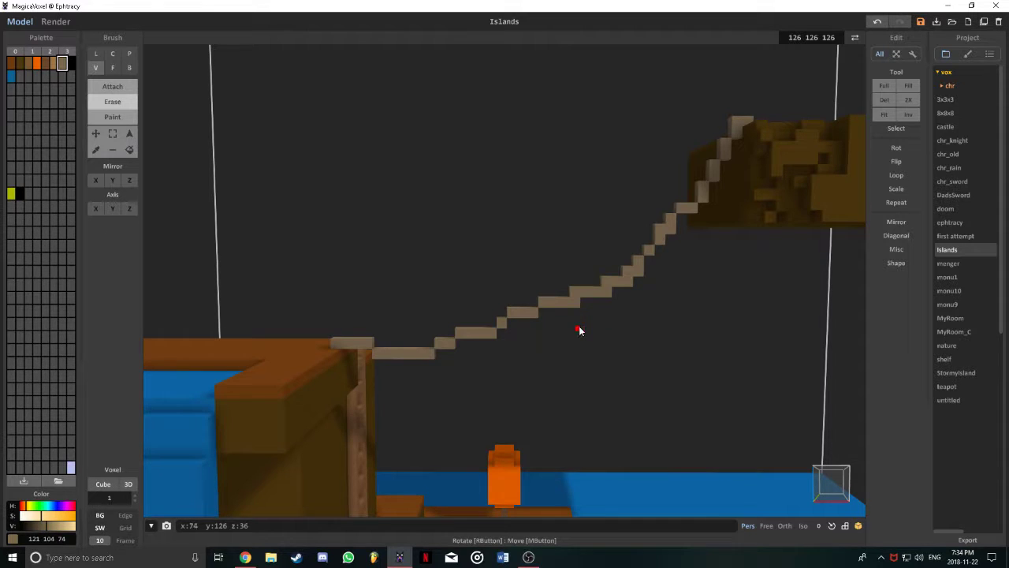
- Undo the last corner erasure and reshape the chain's middle steps by erasing and attaching voxels for a smoother curve
{"action": "key", "text": "ctrl+z"}
{"action": "left_click", "coordinate": [530, 315]}
{"action": "mouse_move", "coordinate": [561, 309]}
{"action": "right_mouse_down"}
{"action": "mouse_move", "coordinate": [554, 292]}
{"action": "mouse_move", "coordinate": [547, 308]}
{"action": "mouse_move", "coordinate": [508, 328]}
{"action": "mouse_move", "coordinate": [609, 339]}
{"action": "mouse_move", "coordinate": [614, 355]}
{"action": "mouse_move", "coordinate": [594, 326]}
{"action": "mouse_move", "coordinate": [605, 332]}
{"action": "mouse_move", "coordinate": [579, 316]}
{"action": "mouse_move", "coordinate": [589, 321]}
{"action": "mouse_move", "coordinate": [578, 297]}
{"action": "mouse_move", "coordinate": [651, 321]}
{"action": "mouse_move", "coordinate": [592, 297]}
{"action": "mouse_move", "coordinate": [578, 313]}
{"action": "mouse_move", "coordinate": [591, 304]}
{"action": "mouse_move", "coordinate": [536, 293]}
{"action": "mouse_move", "coordinate": [558, 312]}
{"action": "right_mouse_up"}
{"action": "key", "text": "t"}
{"action": "left_click", "coordinate": [548, 311]}
{"action": "left_click", "coordinate": [575, 295]}
{"action": "left_click", "coordinate": [588, 297]}
{"action": "key", "text": "r"}
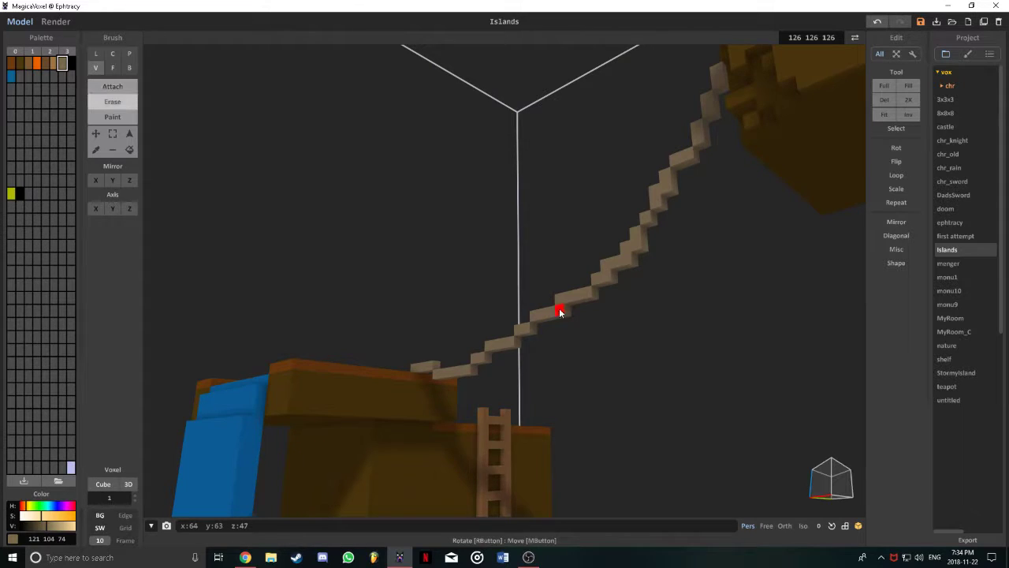
- Lengthen the short step in the chain's lower middle and erase the overlapping voxels of the run above it
{"action": "right_click_drag", "start_coordinate": [559, 298], "coordinate": [656, 354]}
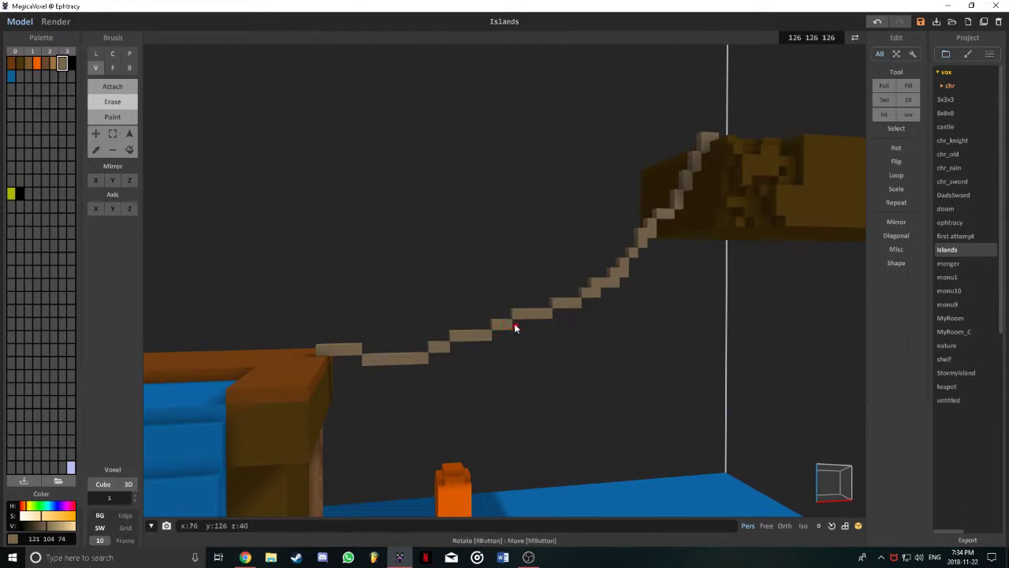
{"action": "mouse_move", "coordinate": [519, 328]}
{"action": "right_mouse_down"}
{"action": "mouse_move", "coordinate": [431, 302]}
{"action": "mouse_move", "coordinate": [518, 325]}
{"action": "right_mouse_up"}
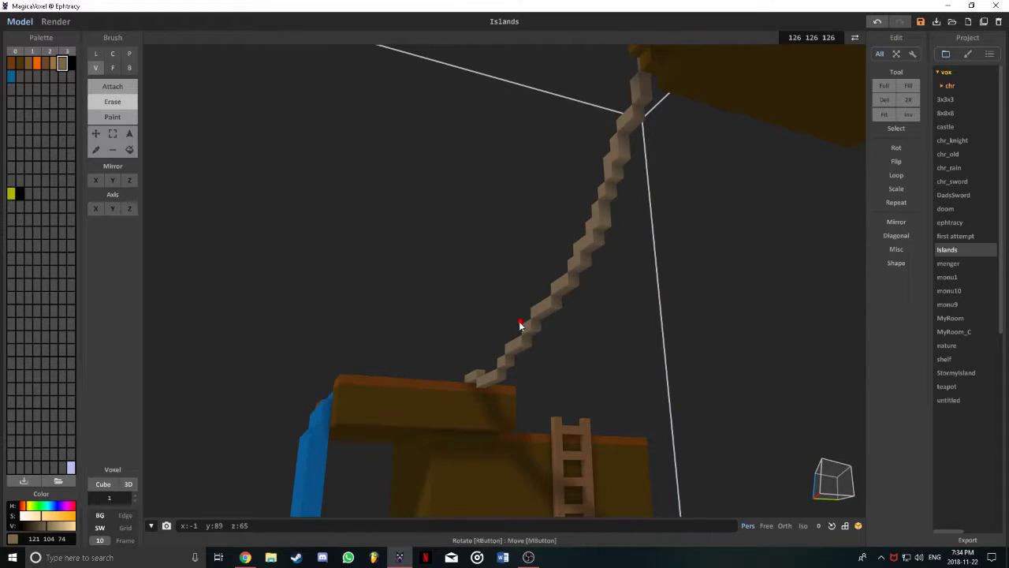
{"action": "key", "text": "t"}
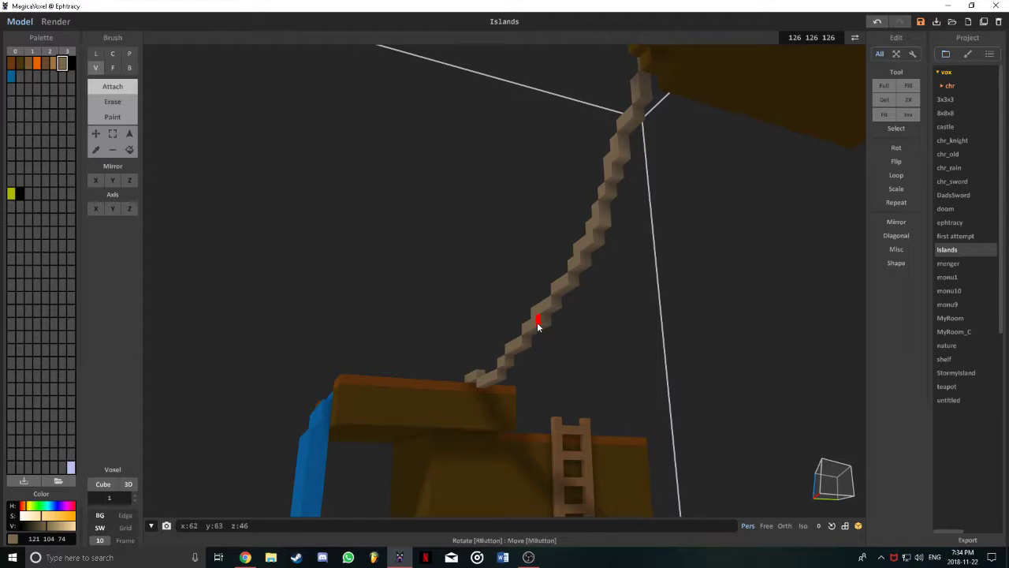
{"action": "key", "text": "r"}
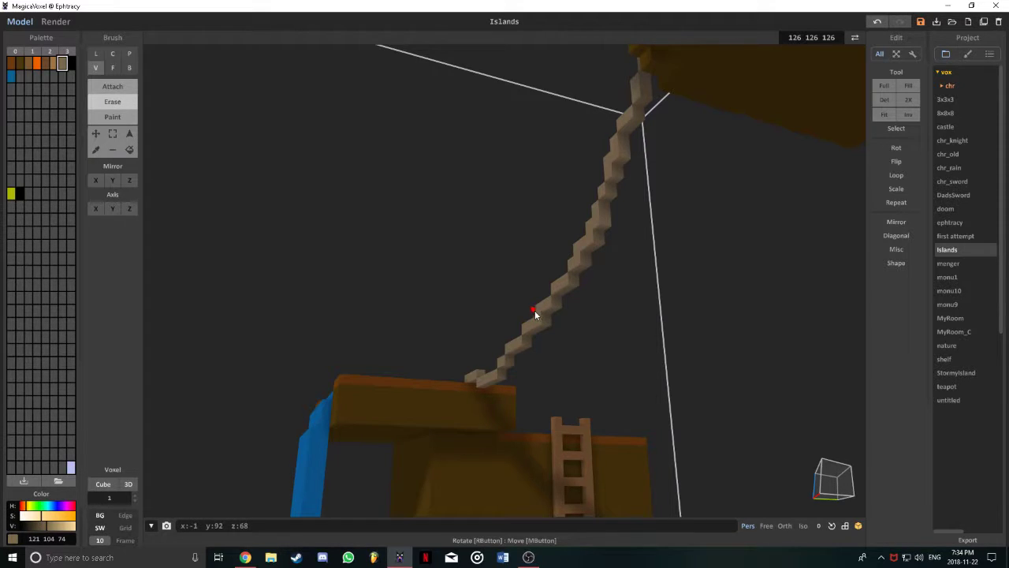
{"action": "right_click_drag", "start_coordinate": [535, 314], "coordinate": [644, 352]}
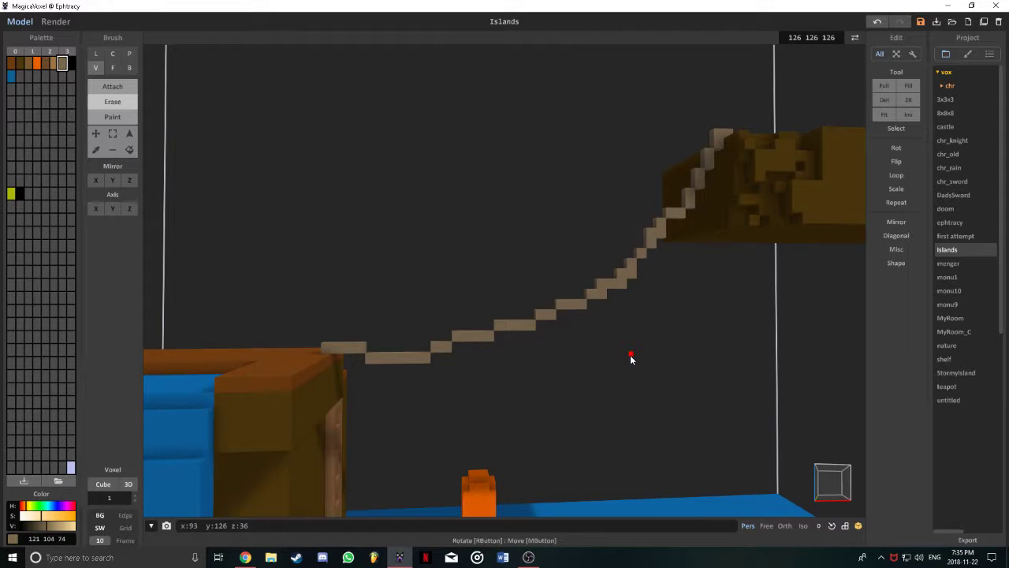
- Extend the low chain step nearest the tower island by one voxel and trim the run above it to match
{"action": "right_click_drag", "start_coordinate": [628, 360], "coordinate": [531, 343]}
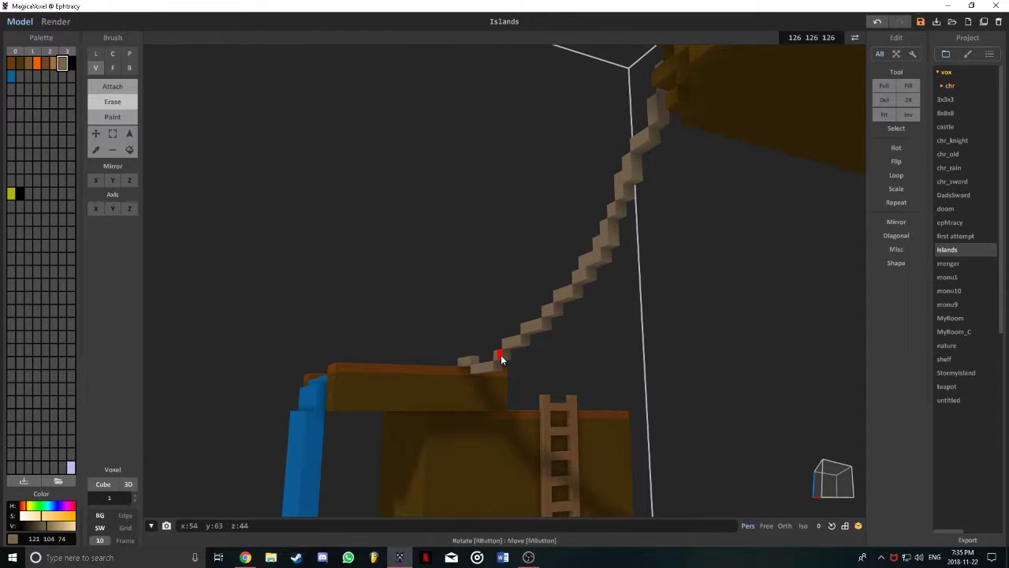
{"action": "key", "text": "t"}
{"action": "key", "text": "r"}
{"action": "left_click", "coordinate": [505, 346]}
{"action": "key", "text": "t"}
{"action": "key", "text": "r"}
{"action": "mouse_move", "coordinate": [526, 333]}
{"action": "right_mouse_down"}
{"action": "mouse_move", "coordinate": [602, 344]}
{"action": "mouse_move", "coordinate": [622, 362]}
{"action": "mouse_move", "coordinate": [620, 317]}
{"action": "right_mouse_up"}
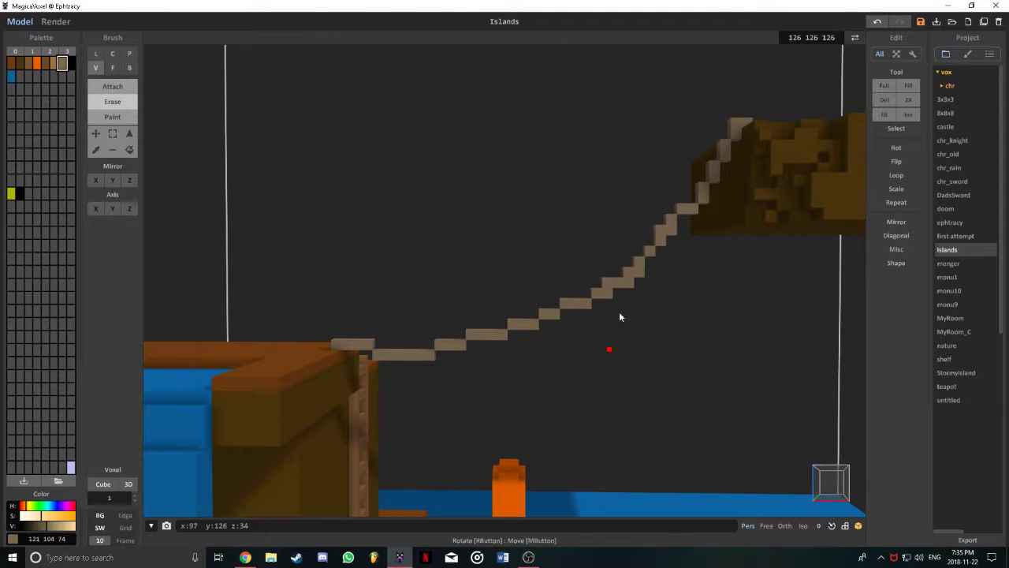
- Erase the doubled corner voxels in the chain's middle and attach a voxel to keep the steeper steps connected
{"action": "left_click", "coordinate": [629, 273]}
{"action": "left_click", "coordinate": [607, 290]}
{"action": "mouse_move", "coordinate": [657, 289]}
{"action": "right_mouse_down"}
{"action": "mouse_move", "coordinate": [642, 289]}
{"action": "mouse_move", "coordinate": [654, 262]}
{"action": "mouse_move", "coordinate": [622, 277]}
{"action": "mouse_move", "coordinate": [657, 271]}
{"action": "right_mouse_up"}
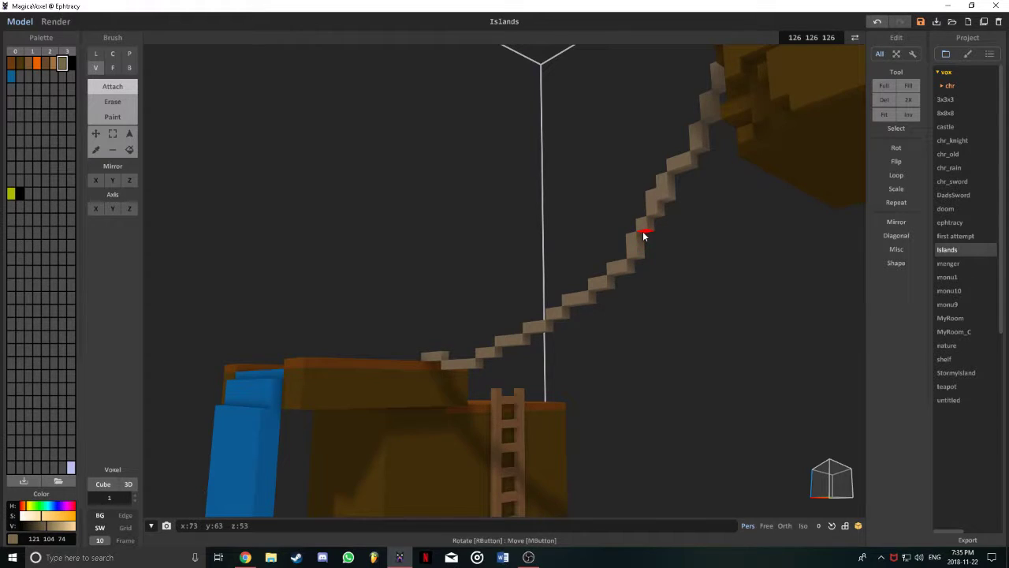
{"action": "mouse_move", "coordinate": [660, 288]}
{"action": "right_mouse_down"}
{"action": "mouse_move", "coordinate": [725, 308]}
{"action": "mouse_move", "coordinate": [667, 308]}
{"action": "right_mouse_up"}
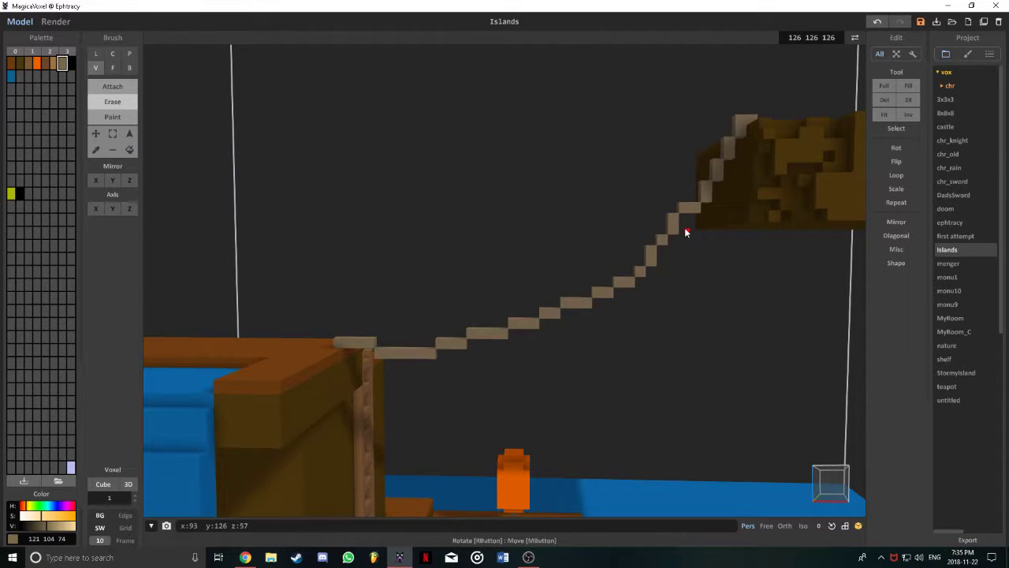
- Reshape the chain's steps just below the floating block by erasing and attaching voxels for a more even slope
{"action": "right_click_drag", "start_coordinate": [655, 223], "coordinate": [660, 211]}
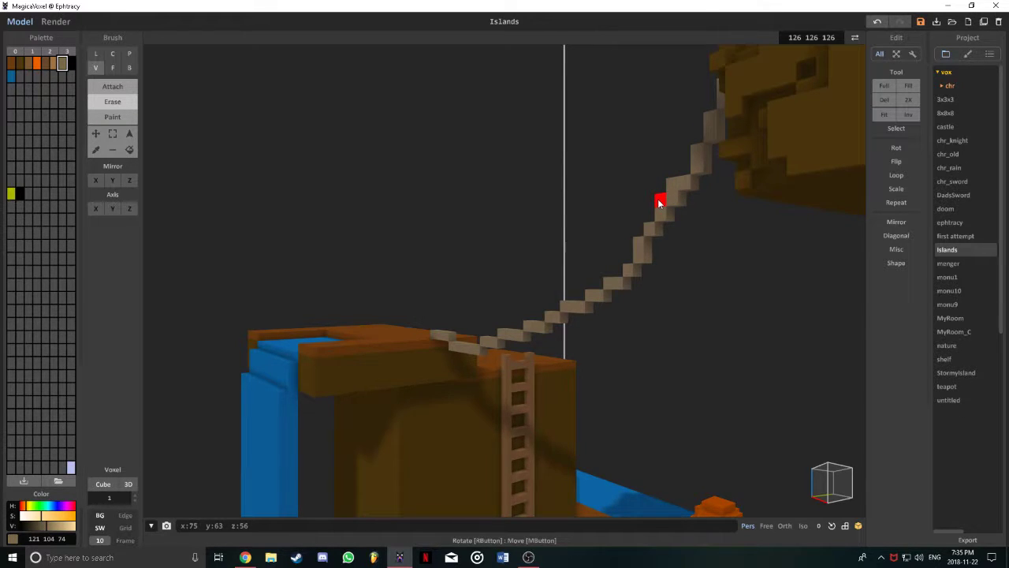
{"action": "right_click_drag", "start_coordinate": [669, 186], "coordinate": [691, 221]}
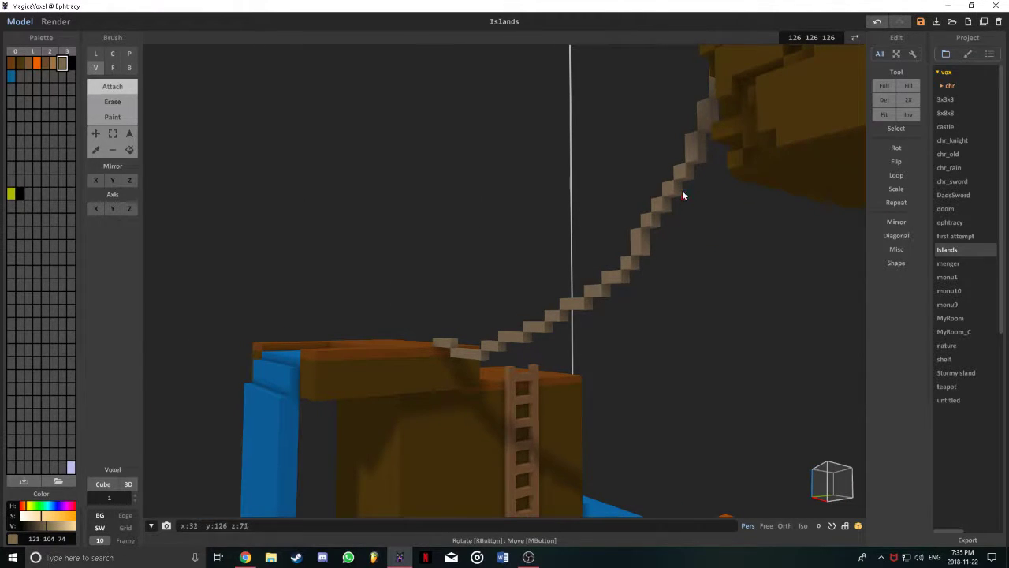
{"action": "right_click_drag", "start_coordinate": [697, 226], "coordinate": [719, 247]}
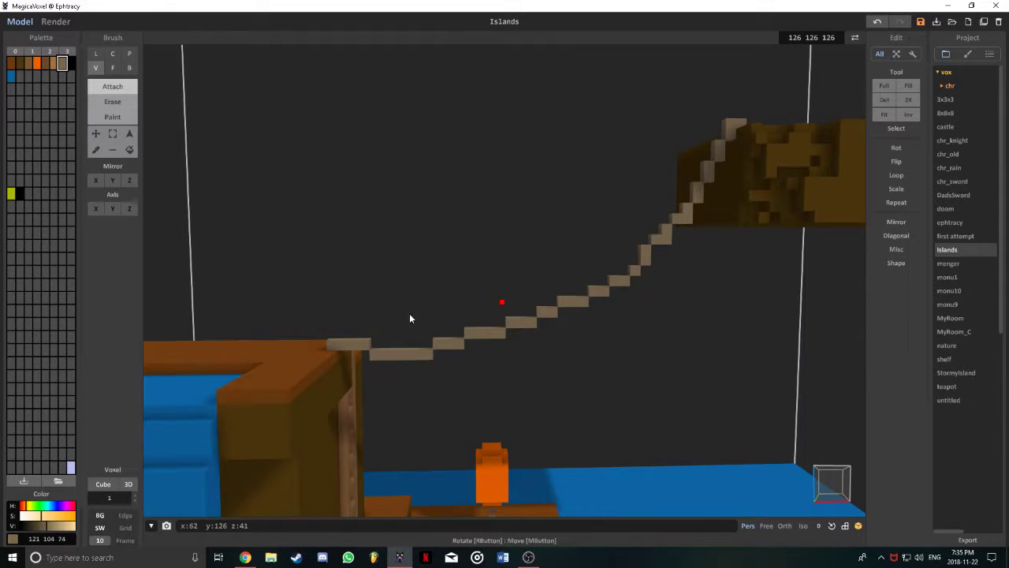
{"action": "right_click_drag", "start_coordinate": [550, 343], "coordinate": [473, 355]}
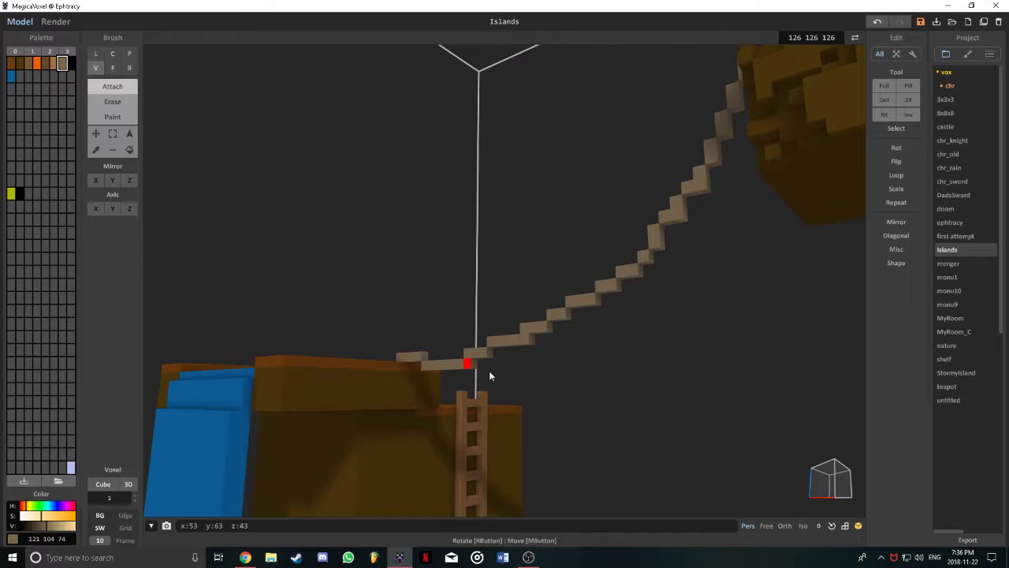
{"action": "right_click_drag", "start_coordinate": [468, 360], "coordinate": [534, 383]}
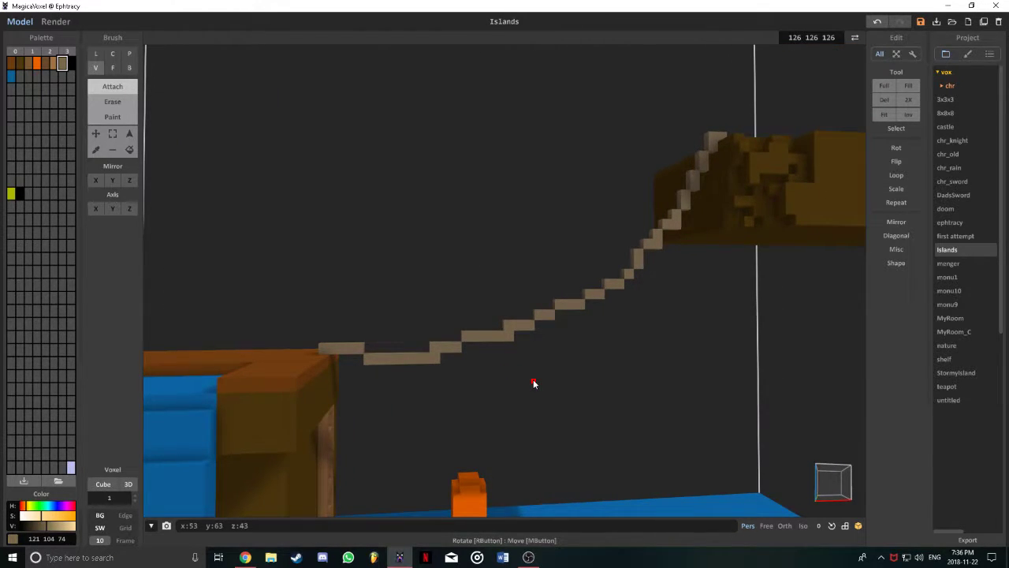
{"action": "key", "text": "ctrl+z"}
- Check the live chat on the YouTube live dashboard and return to the Islands model in MagicaVoxel
{"action": "left_click", "coordinate": [245, 557]}
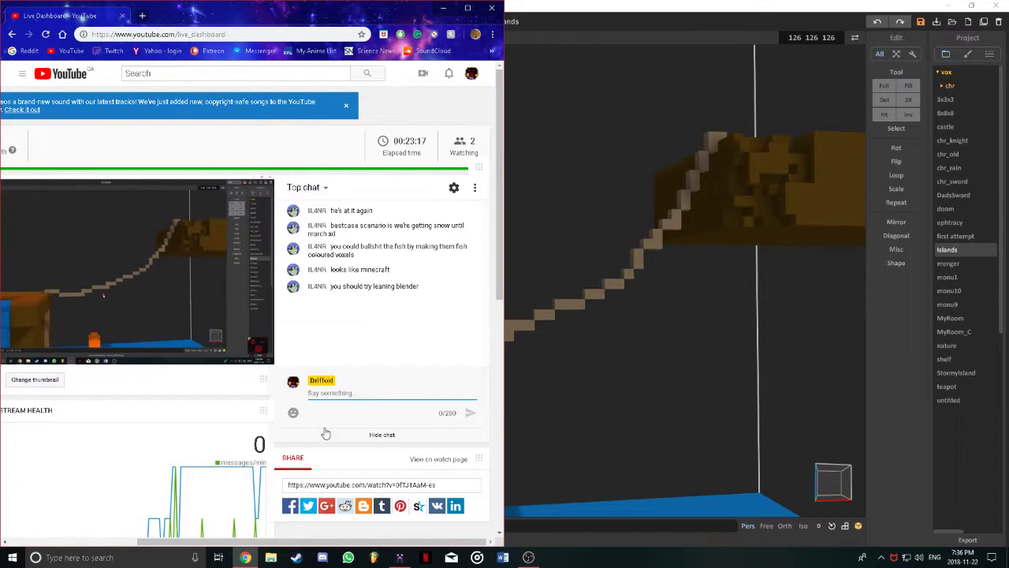
{"action": "key", "text": "super+d"}
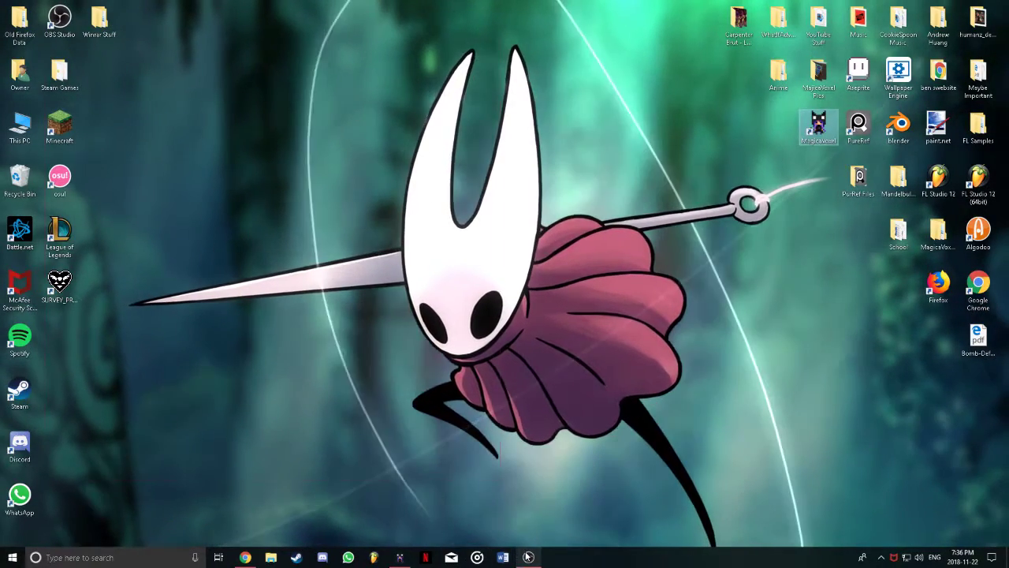
{"action": "left_click", "coordinate": [401, 557]}
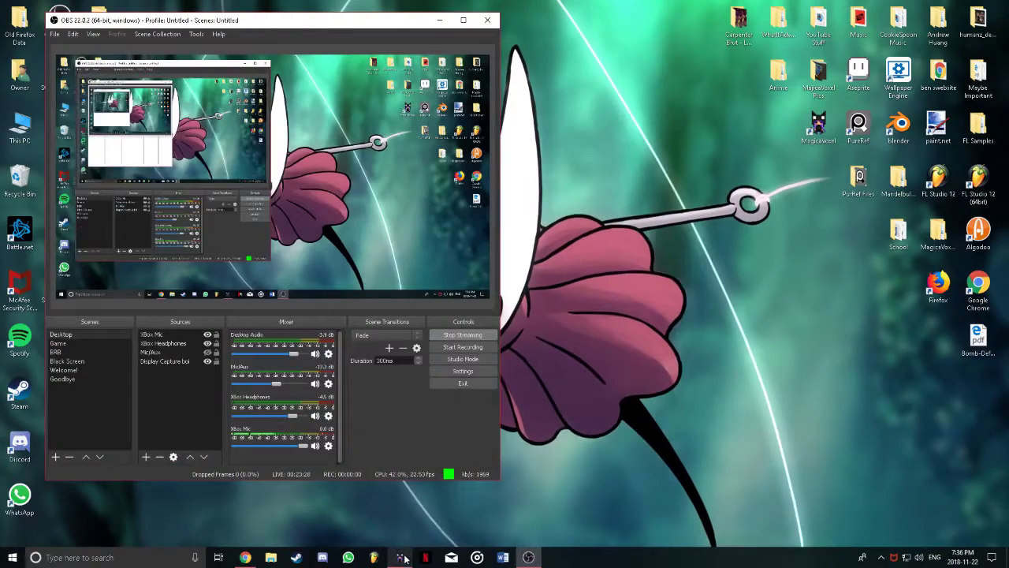
{"action": "left_click", "coordinate": [402, 557]}
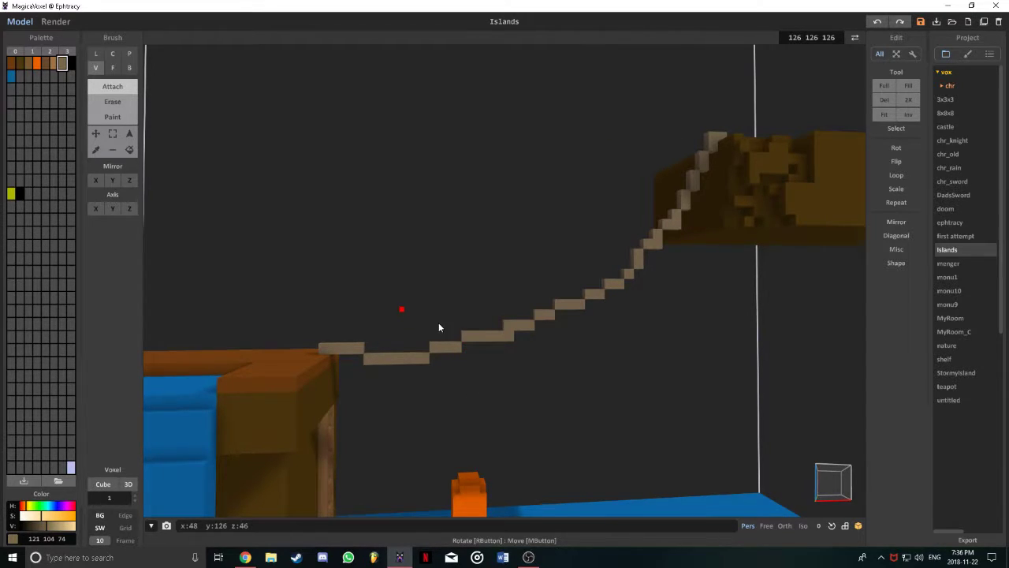
- Erase a protruding voxel at the lower part of the floating block's ragged corner near the chain
{"action": "right_click_drag", "start_coordinate": [438, 322], "coordinate": [546, 285]}
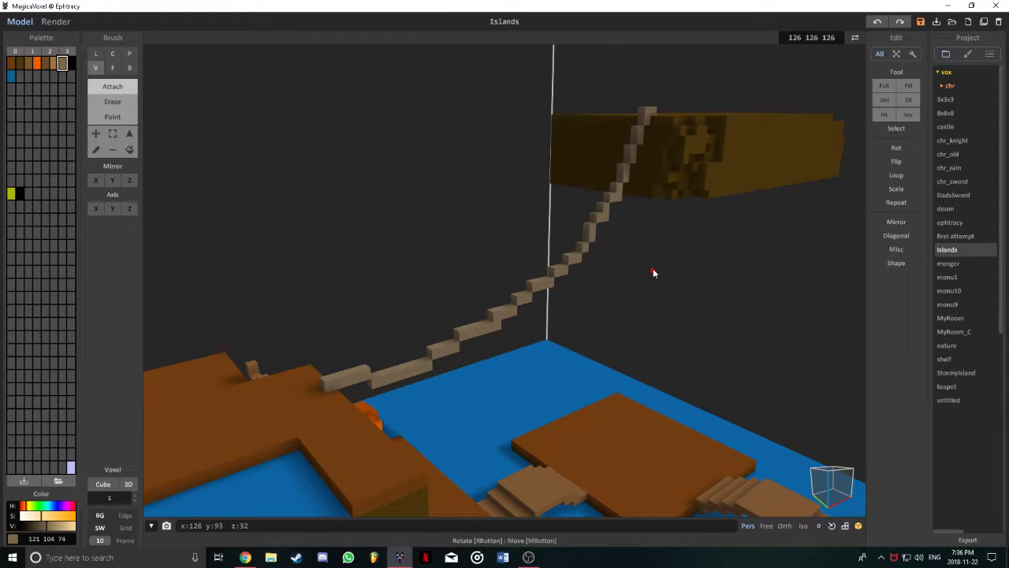
{"action": "scroll", "coordinate": [654, 273], "scroll_direction": "down", "scroll_amount": 3}
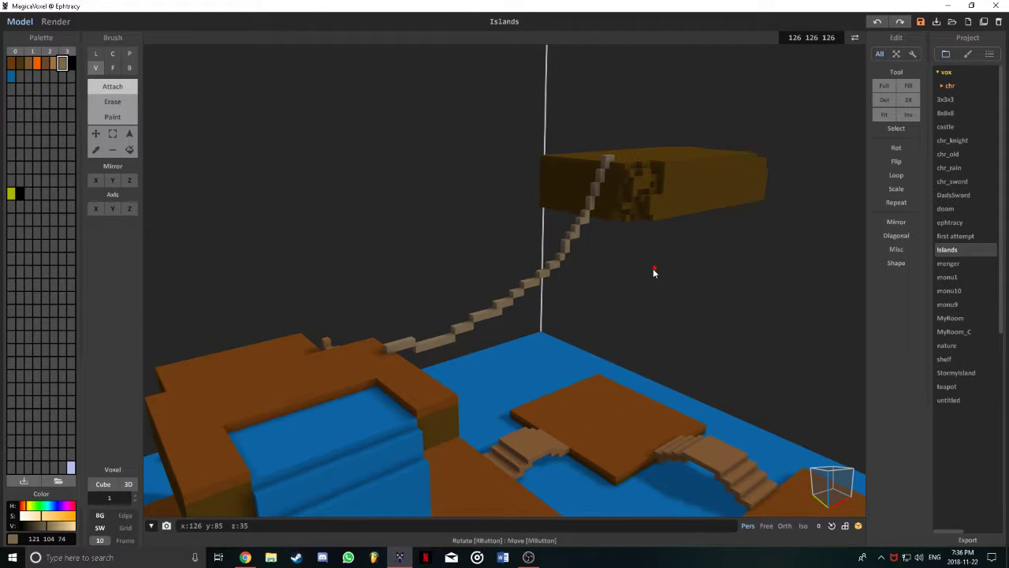
{"action": "mouse_move", "coordinate": [654, 273]}
{"action": "right_mouse_down"}
{"action": "mouse_move", "coordinate": [591, 281]}
{"action": "mouse_move", "coordinate": [601, 270]}
{"action": "mouse_move", "coordinate": [635, 272]}
{"action": "mouse_move", "coordinate": [547, 252]}
{"action": "mouse_move", "coordinate": [642, 260]}
{"action": "mouse_move", "coordinate": [371, 300]}
{"action": "mouse_move", "coordinate": [721, 280]}
{"action": "mouse_move", "coordinate": [597, 253]}
{"action": "right_mouse_up"}
{"action": "right_click_drag", "start_coordinate": [690, 217], "coordinate": [681, 220]}
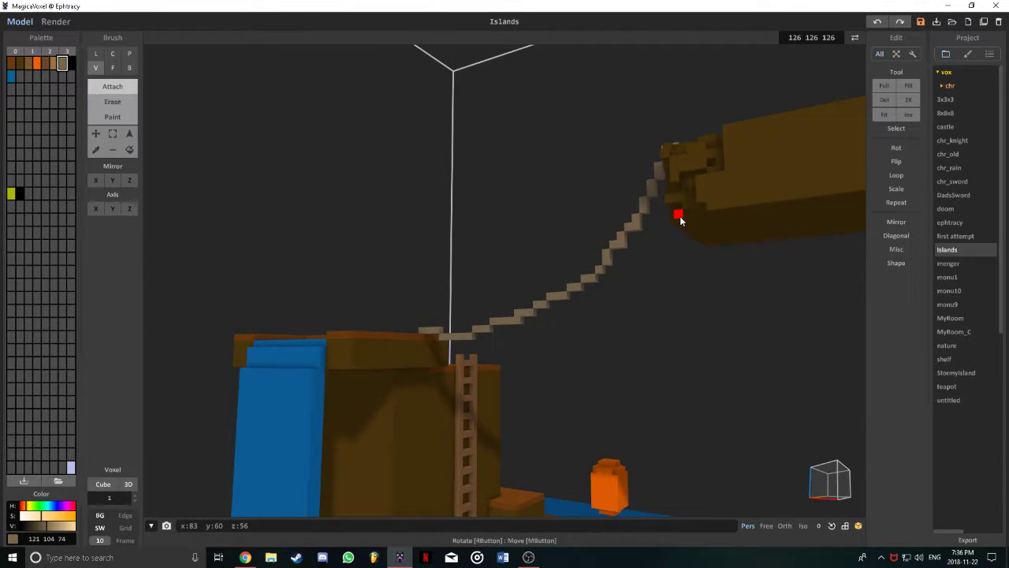
{"action": "key", "text": "r"}
{"action": "left_click", "coordinate": [681, 220]}
{"action": "right_click_drag", "start_coordinate": [712, 310], "coordinate": [683, 254]}
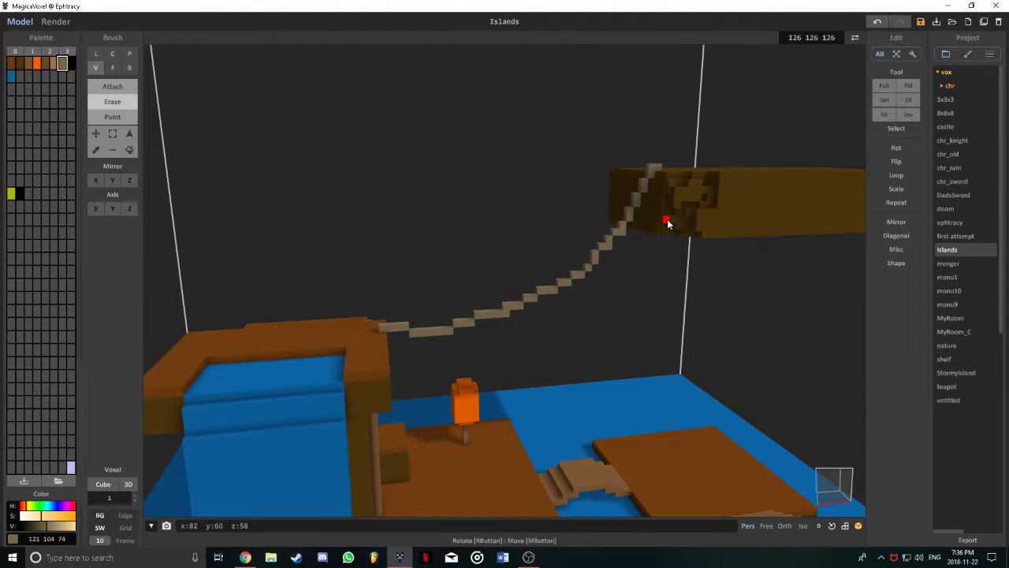
{"action": "right_click_drag", "start_coordinate": [698, 291], "coordinate": [514, 229]}
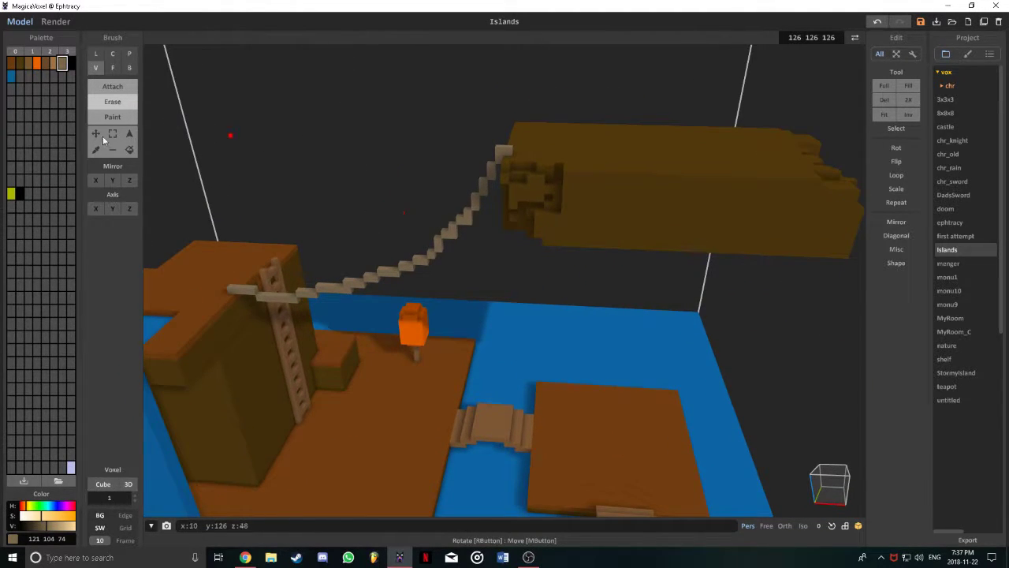
- Set an empty palette colour to gray 126 126 126 and attach a short gray post at each end of the chain
{"action": "left_click", "coordinate": [20, 77]}
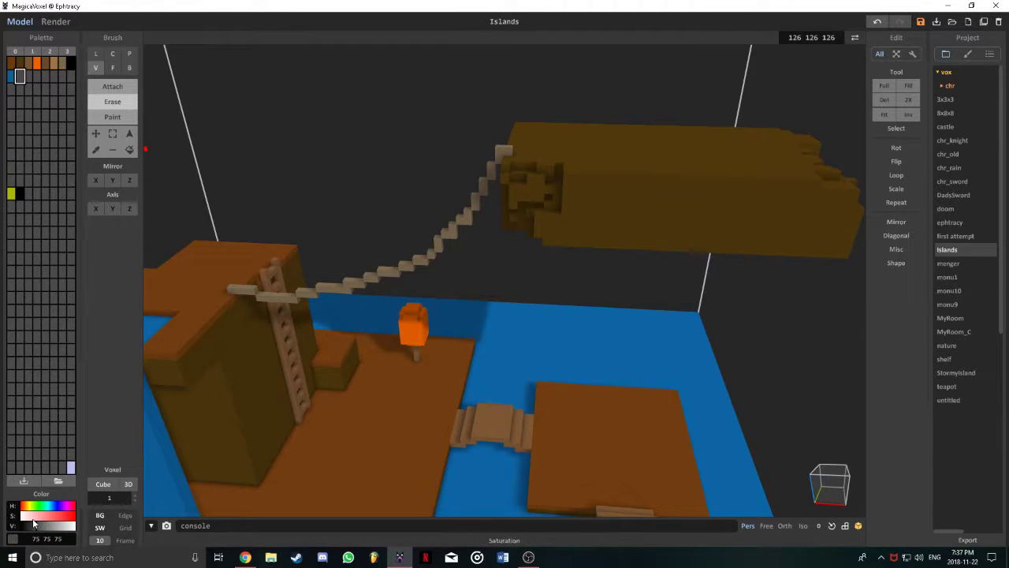
{"action": "left_click_drag", "start_coordinate": [43, 526], "coordinate": [48, 526]}
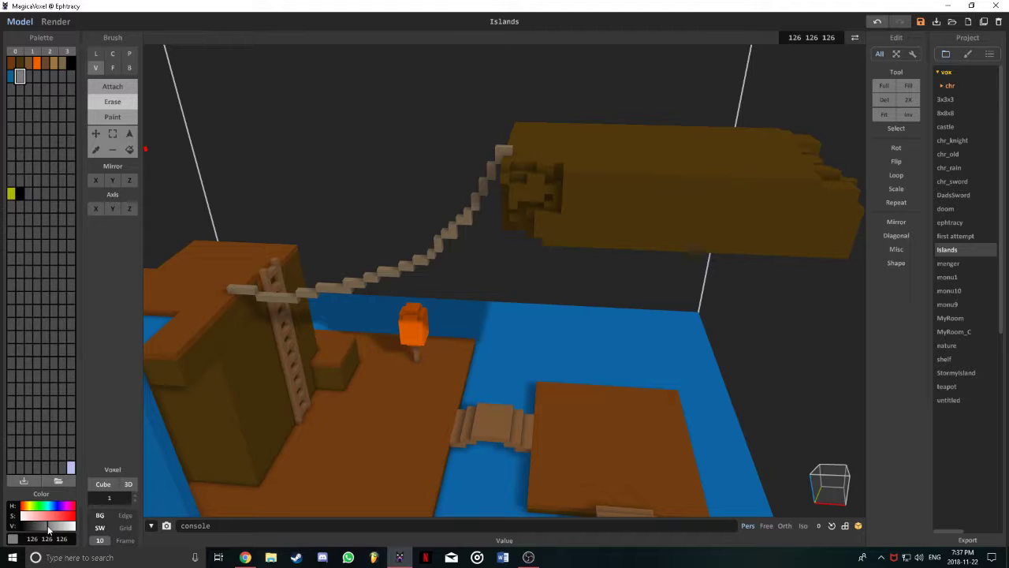
{"action": "right_click_drag", "start_coordinate": [293, 410], "coordinate": [509, 291]}
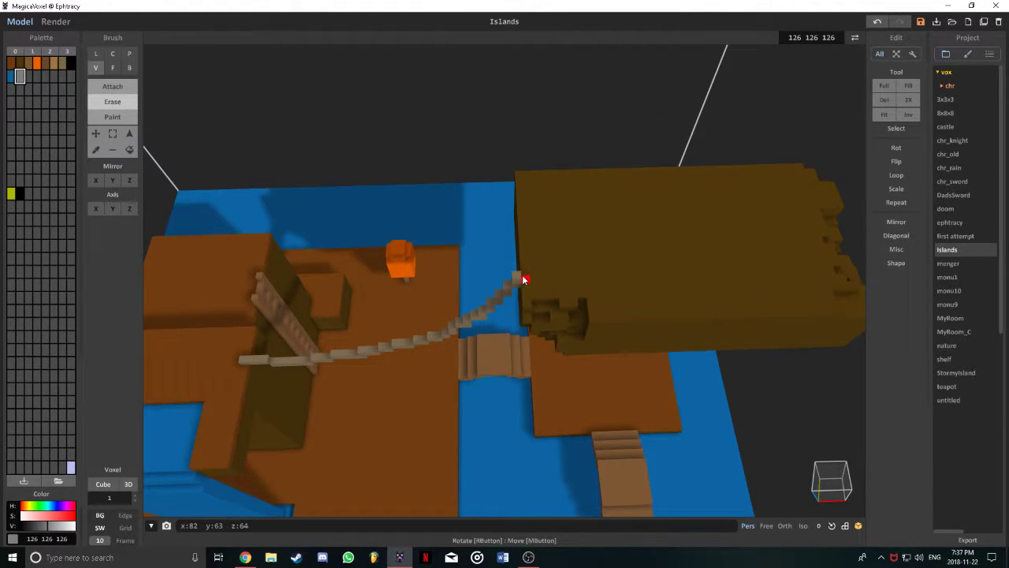
{"action": "key", "text": "t"}
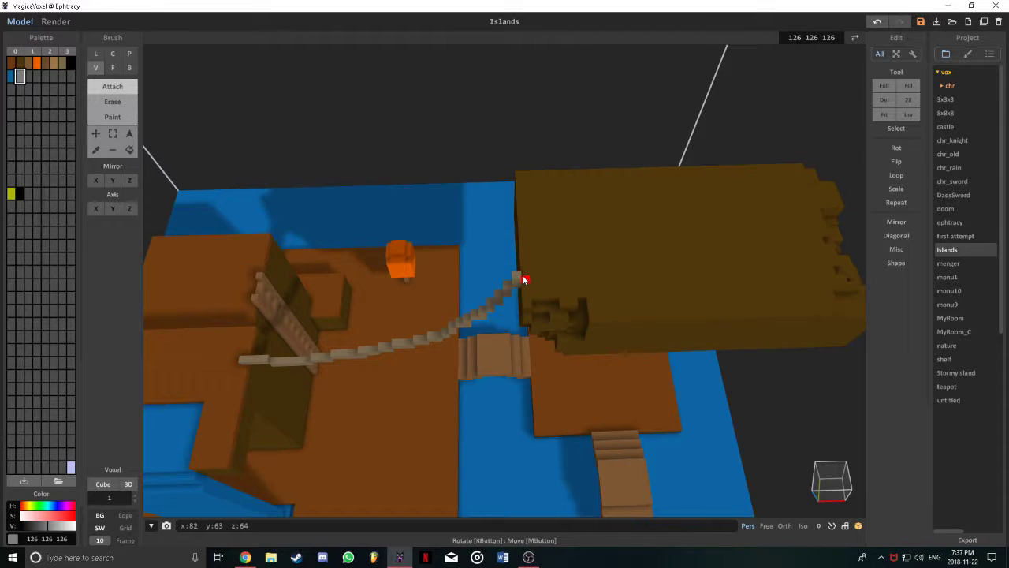
{"action": "left_click", "coordinate": [525, 277]}
{"action": "mouse_move", "coordinate": [520, 316]}
{"action": "right_mouse_down"}
{"action": "mouse_move", "coordinate": [530, 317]}
{"action": "mouse_move", "coordinate": [527, 305]}
{"action": "mouse_move", "coordinate": [503, 310]}
{"action": "right_mouse_up"}
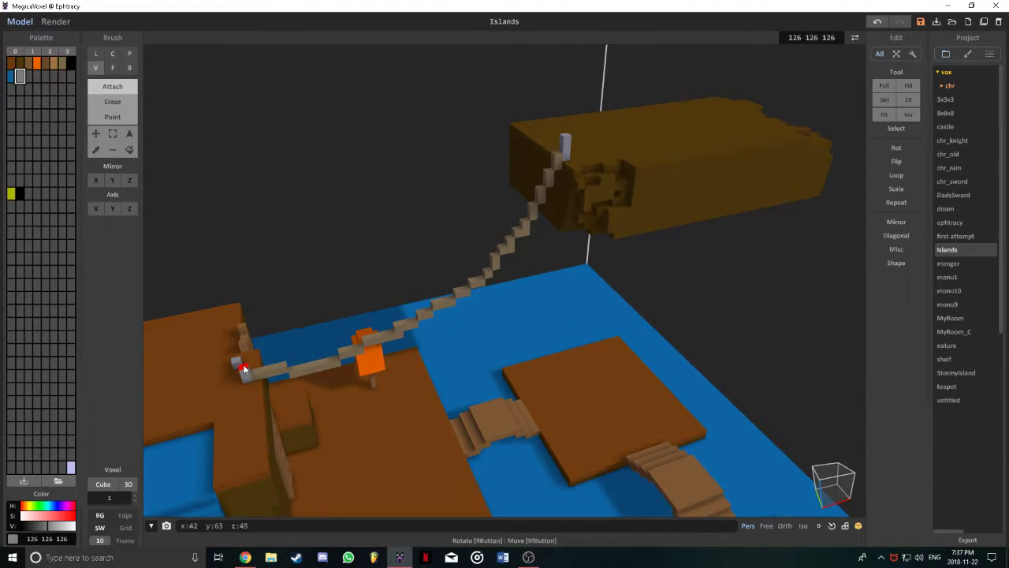
{"action": "key", "text": "ctrl+z"}
{"action": "right_click_drag", "start_coordinate": [267, 383], "coordinate": [243, 367]}
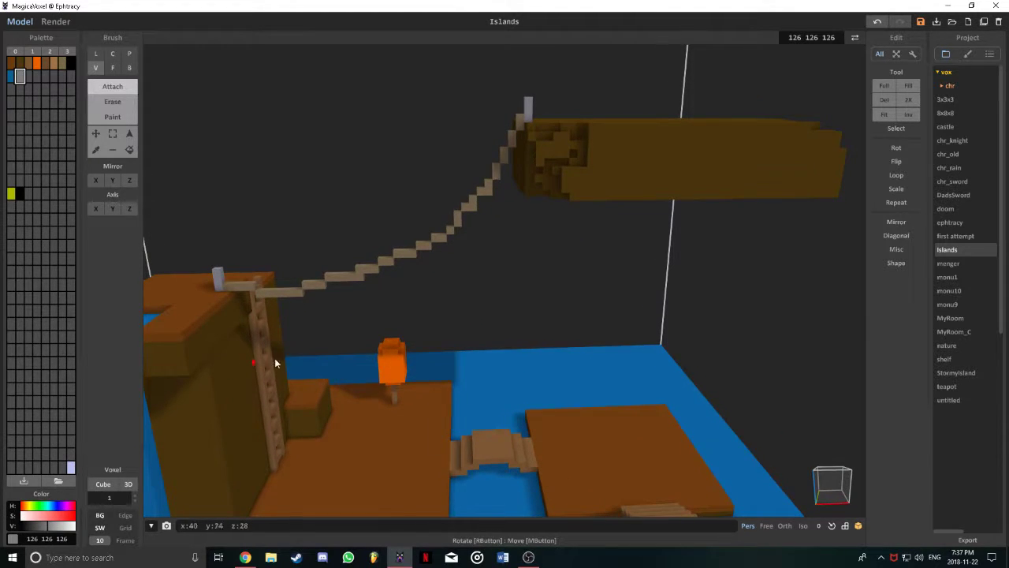
{"action": "right_click_drag", "start_coordinate": [388, 323], "coordinate": [378, 327]}
{"action": "mouse_move", "coordinate": [373, 336]}
{"action": "right_mouse_down"}
{"action": "mouse_move", "coordinate": [383, 331]}
{"action": "mouse_move", "coordinate": [326, 300]}
{"action": "right_mouse_up"}
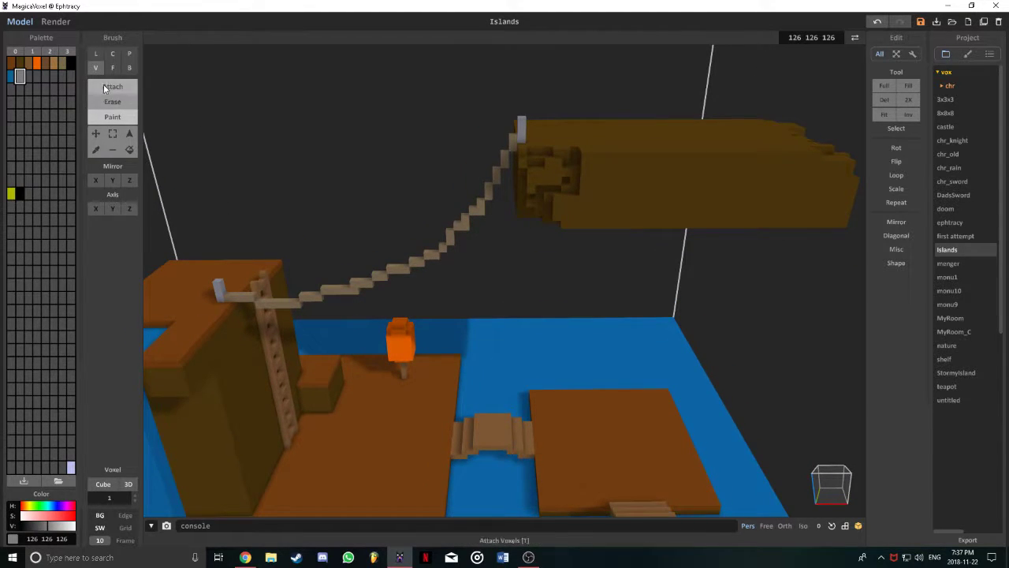
- Pick the chain's tan colour from the model and try painting the base of the gray posts with it
{"action": "left_click", "coordinate": [95, 150]}
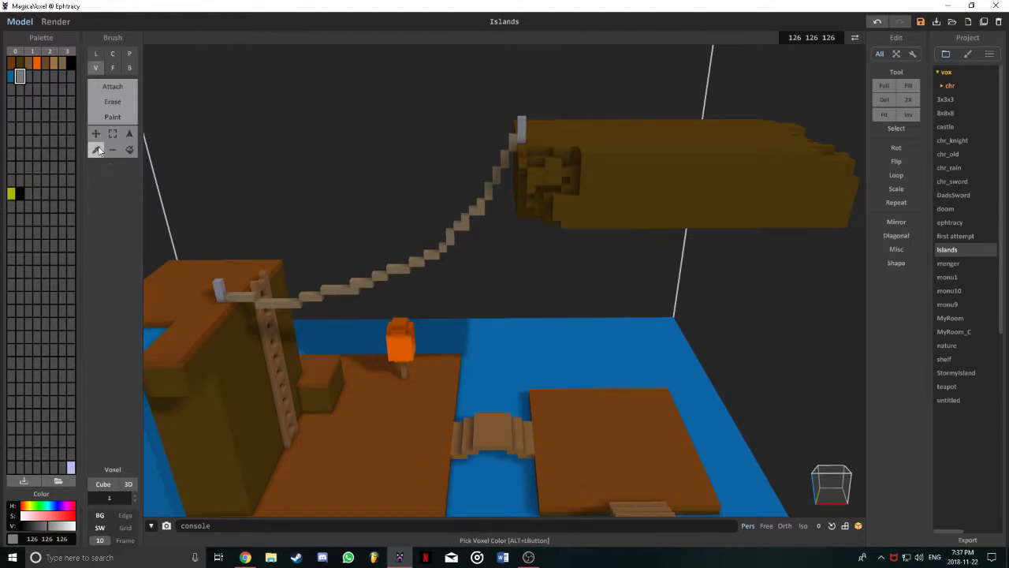
{"action": "left_click", "coordinate": [504, 160], "text": "alt"}
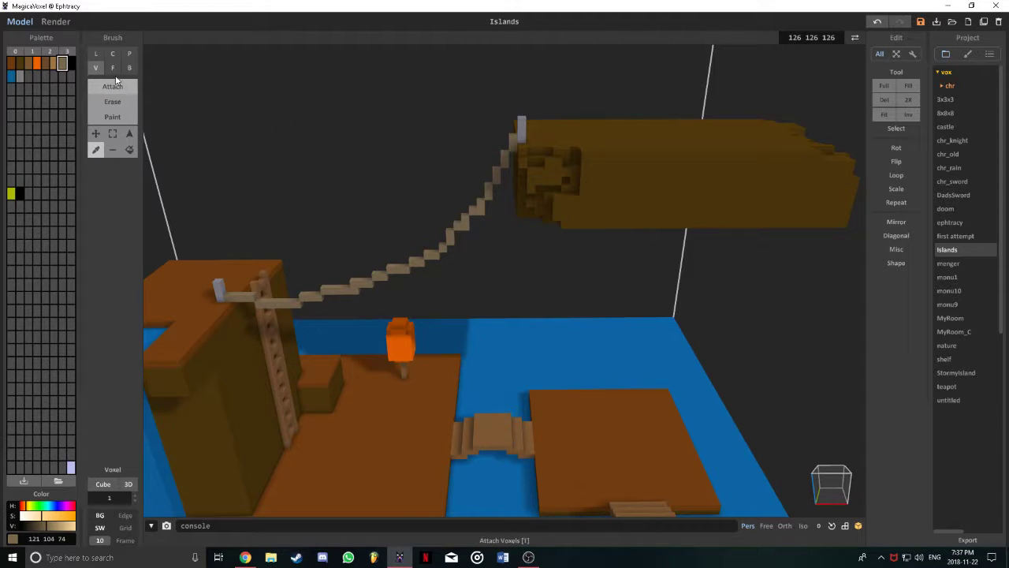
{"action": "left_click", "coordinate": [112, 117]}
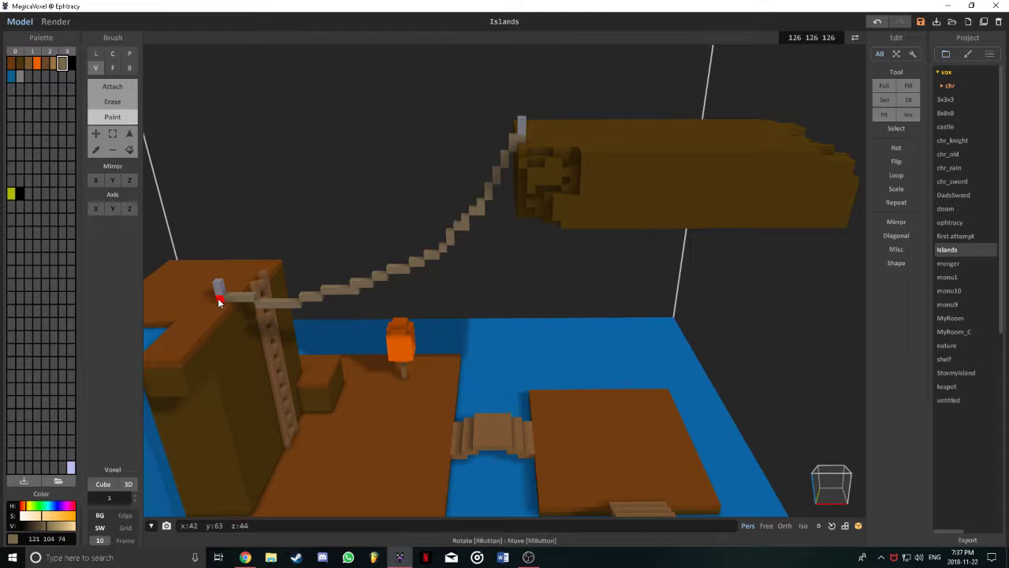
{"action": "mouse_move", "coordinate": [233, 319]}
{"action": "right_mouse_down"}
{"action": "mouse_move", "coordinate": [277, 297]}
{"action": "mouse_move", "coordinate": [290, 306]}
{"action": "mouse_move", "coordinate": [199, 302]}
{"action": "mouse_move", "coordinate": [192, 364]}
{"action": "right_mouse_up"}
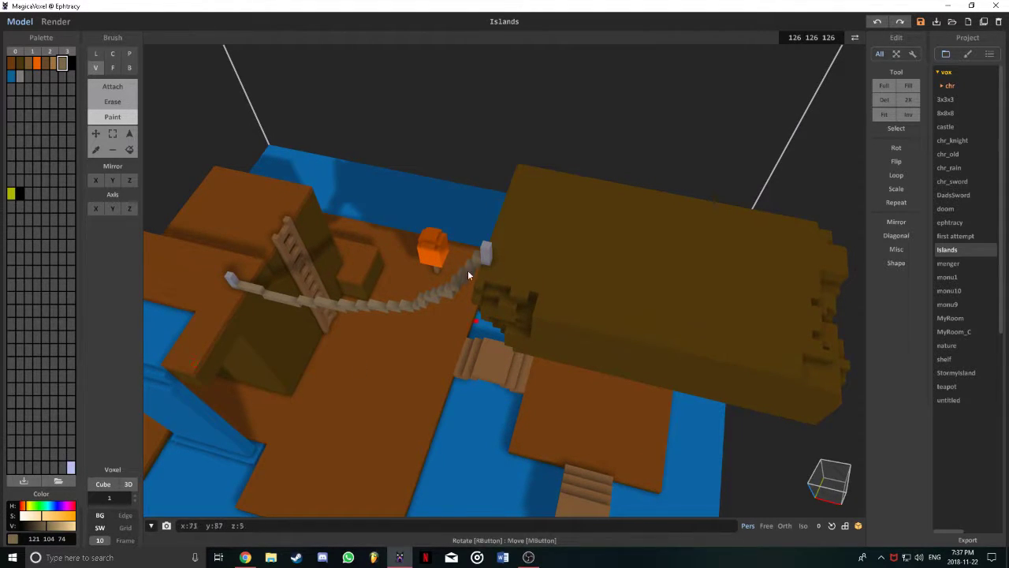
- Attach tan voxels around the base of the gray posts on the floating block and the tower island
{"action": "left_click", "coordinate": [124, 89]}
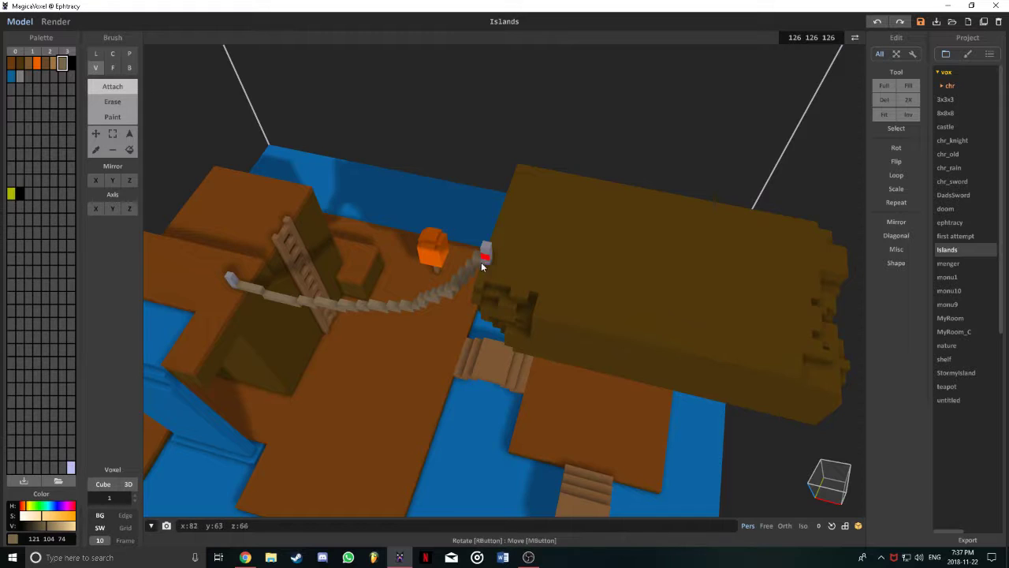
{"action": "right_click_drag", "start_coordinate": [493, 266], "coordinate": [608, 255]}
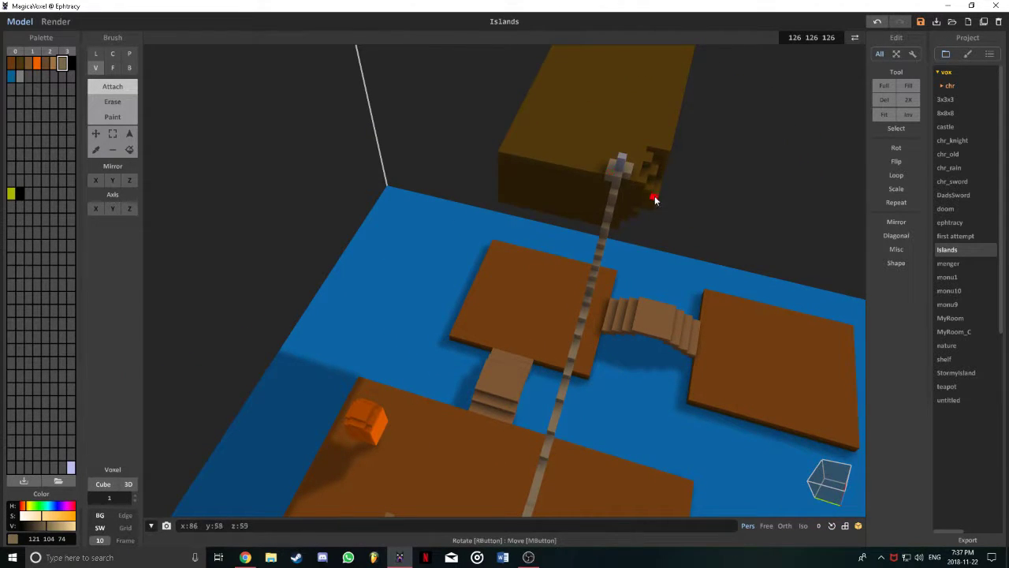
{"action": "right_click_drag", "start_coordinate": [609, 173], "coordinate": [258, 355]}
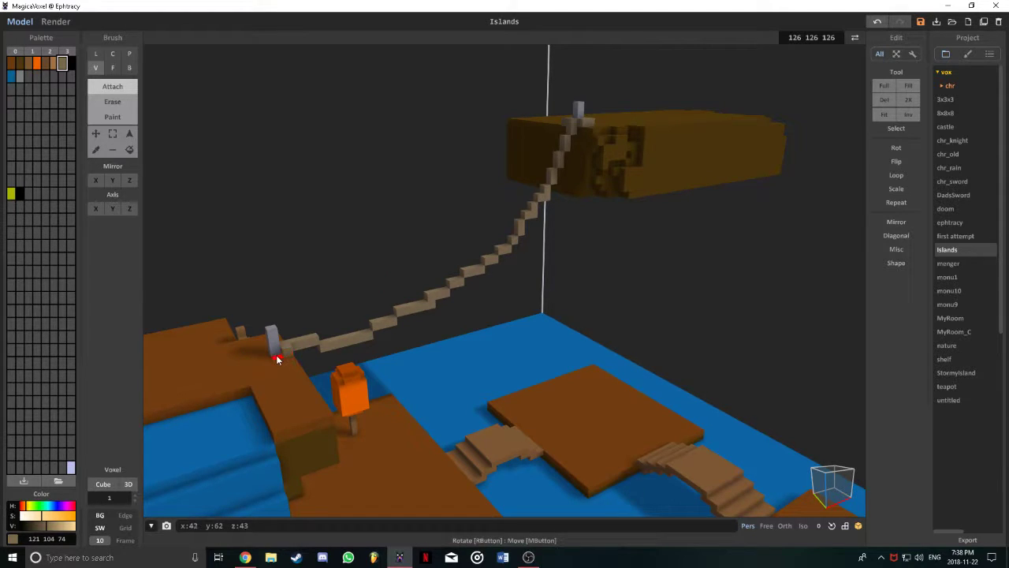
{"action": "right_click_drag", "start_coordinate": [281, 362], "coordinate": [446, 396]}
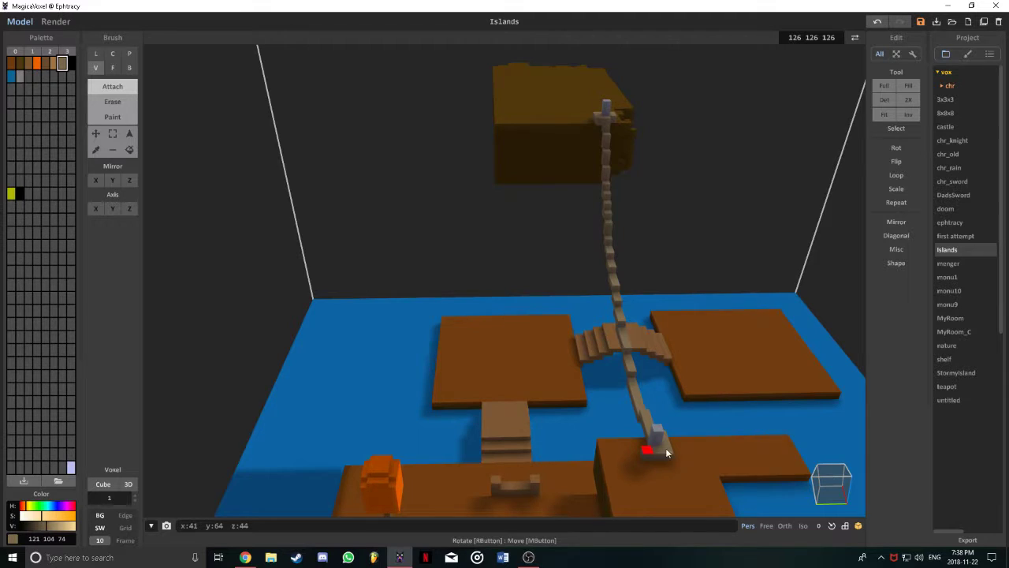
{"action": "right_click_drag", "start_coordinate": [667, 453], "coordinate": [741, 453]}
{"action": "right_click_drag", "start_coordinate": [738, 393], "coordinate": [765, 307]}
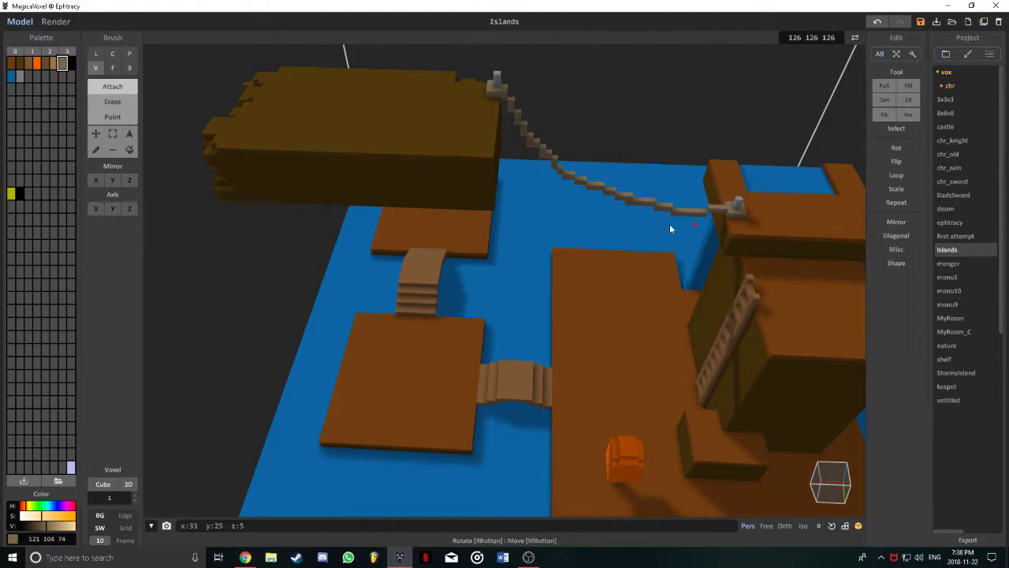
{"action": "right_click_drag", "start_coordinate": [373, 116], "coordinate": [554, 184]}
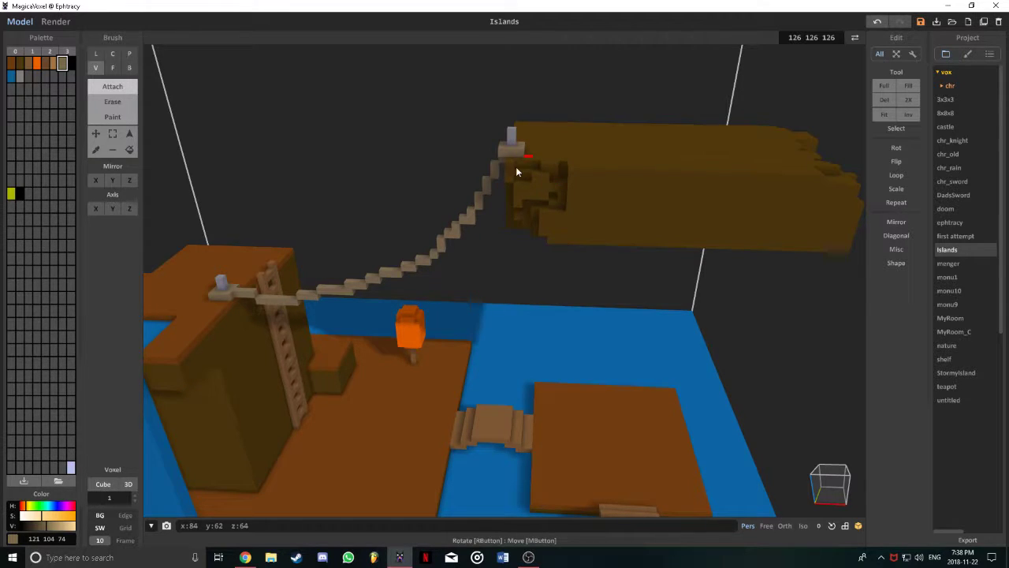
- Select the tan base at the floating block's corner and move it one voxel along X, further onto the block
{"action": "mouse_move", "coordinate": [512, 184]}
{"action": "right_mouse_down"}
{"action": "mouse_move", "coordinate": [551, 191]}
{"action": "mouse_move", "coordinate": [545, 209]}
{"action": "mouse_move", "coordinate": [480, 197]}
{"action": "right_mouse_up"}
{"action": "scroll", "coordinate": [517, 201], "scroll_direction": "up", "scroll_amount": 3}
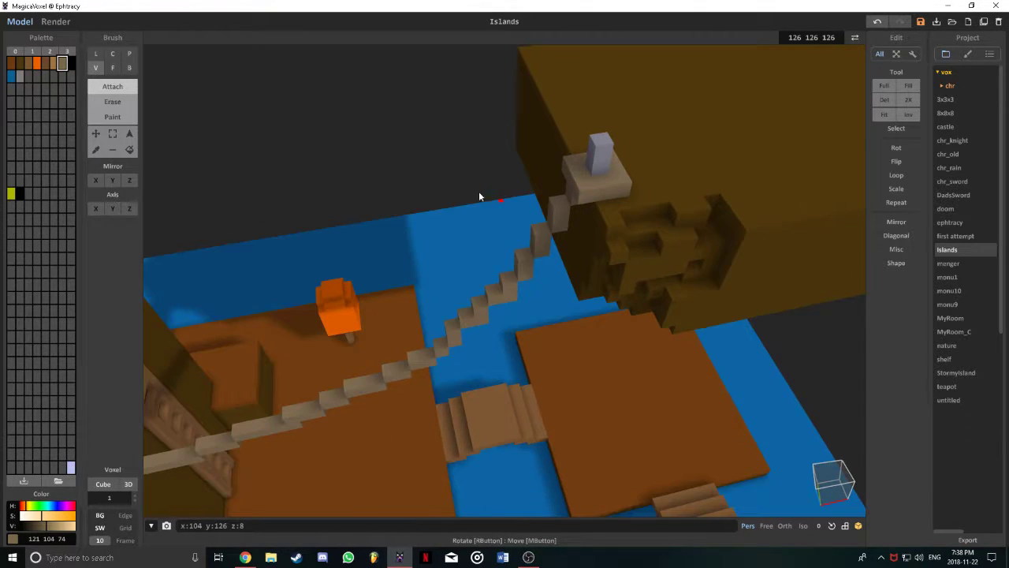
{"action": "left_click", "coordinate": [112, 139]}
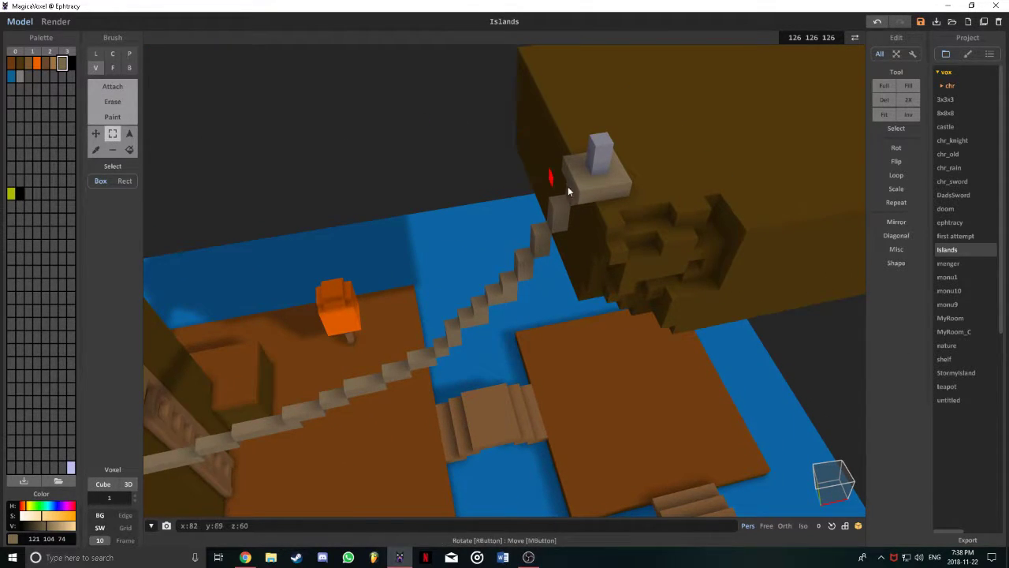
{"action": "mouse_move", "coordinate": [581, 189]}
{"action": "left_mouse_down"}
{"action": "mouse_move", "coordinate": [607, 145]}
{"action": "mouse_move", "coordinate": [631, 186]}
{"action": "left_mouse_up"}
{"action": "left_click", "coordinate": [95, 133]}
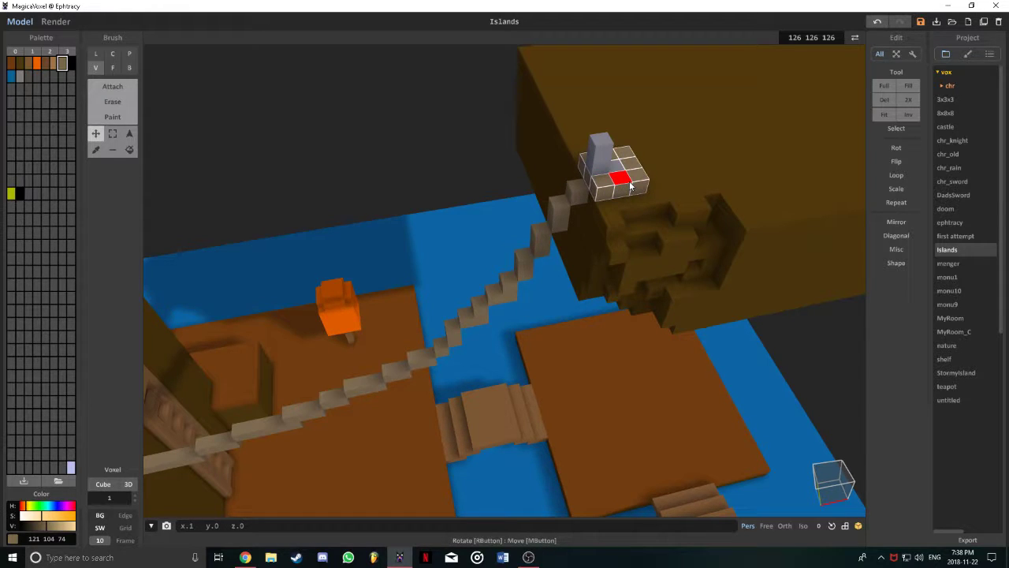
- Select the gray post on the floating block and move it along X onto the centre of the shifted tan base
{"action": "left_click", "coordinate": [112, 134]}
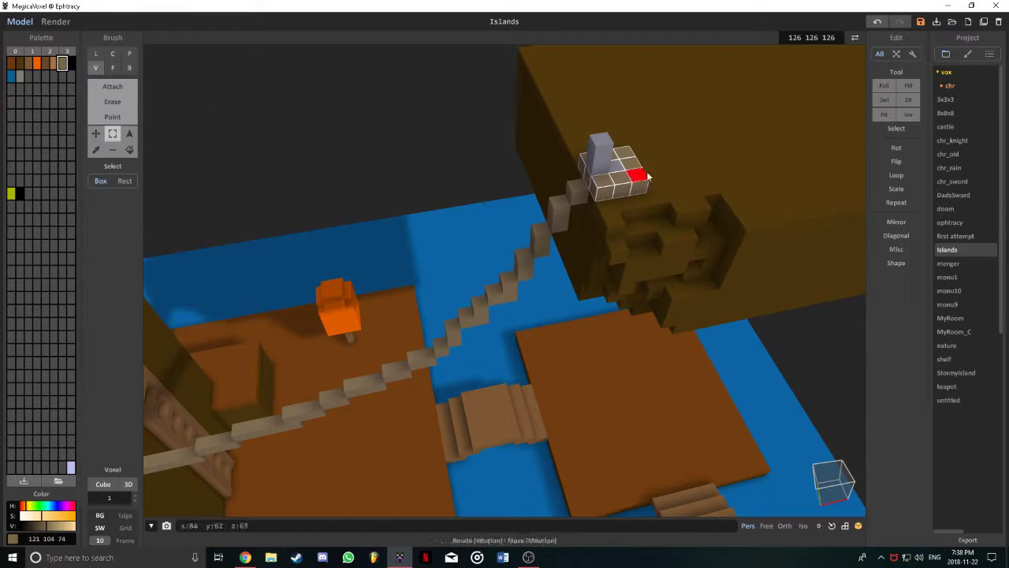
{"action": "left_click", "coordinate": [599, 148]}
{"action": "left_click", "coordinate": [96, 133]}
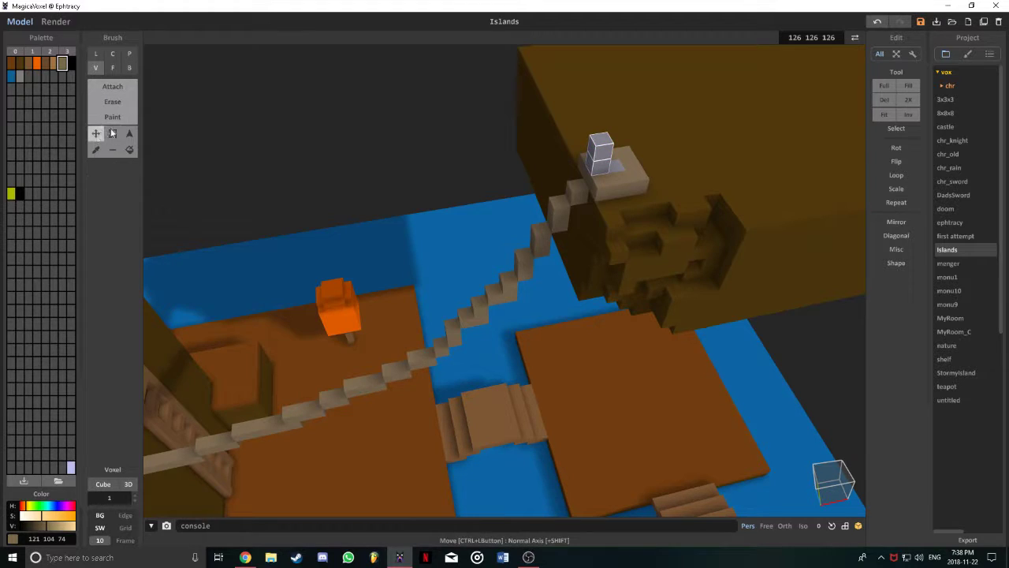
{"action": "left_click_drag", "start_coordinate": [604, 149], "coordinate": [621, 149]}
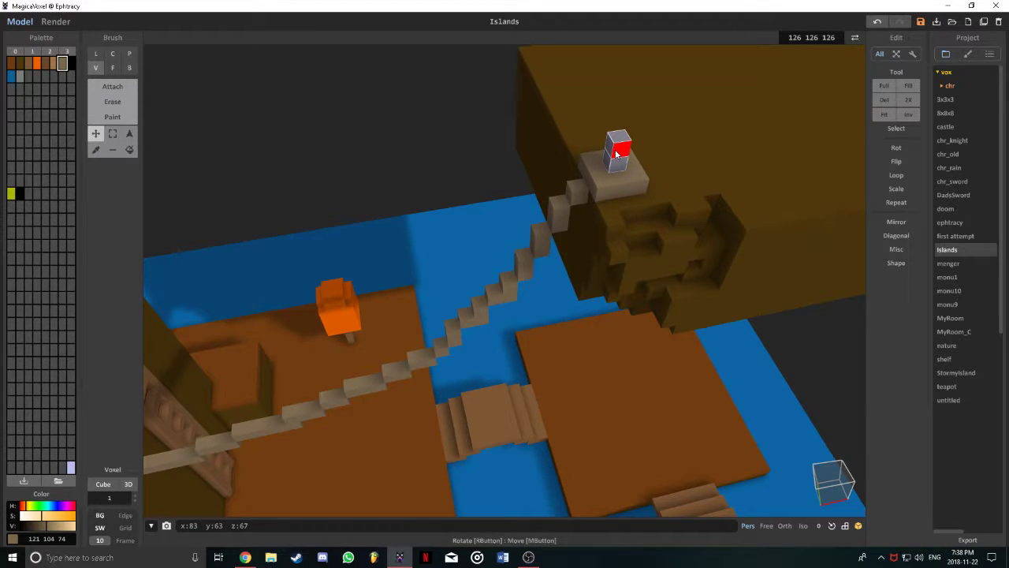
- Attach a tan voxel at the chain's upper end to join it to the shifted base, and clear the post selection
{"action": "right_click_drag", "start_coordinate": [492, 268], "coordinate": [473, 233]}
{"action": "right_click_drag", "start_coordinate": [442, 153], "coordinate": [463, 169]}
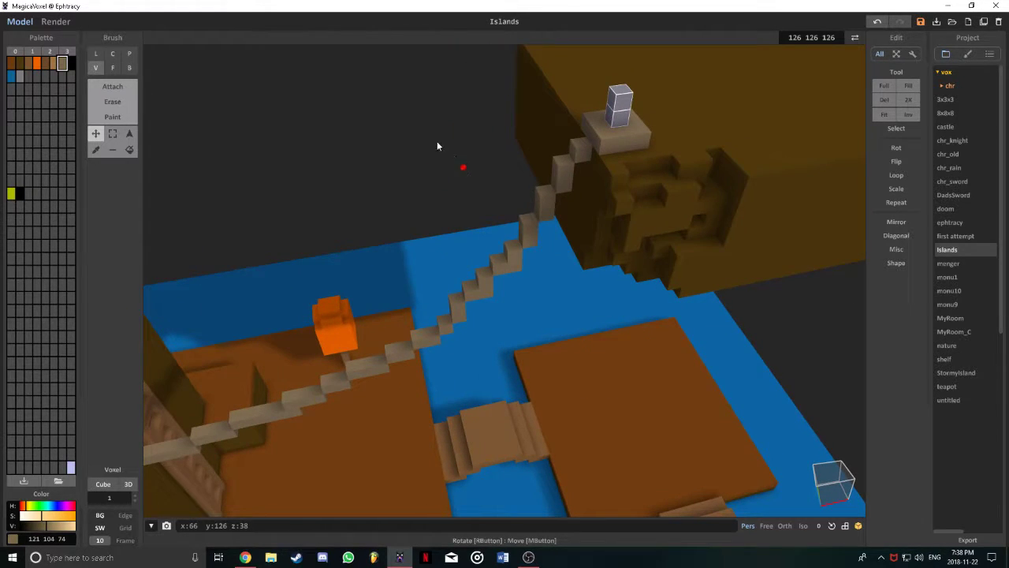
{"action": "left_click", "coordinate": [108, 86]}
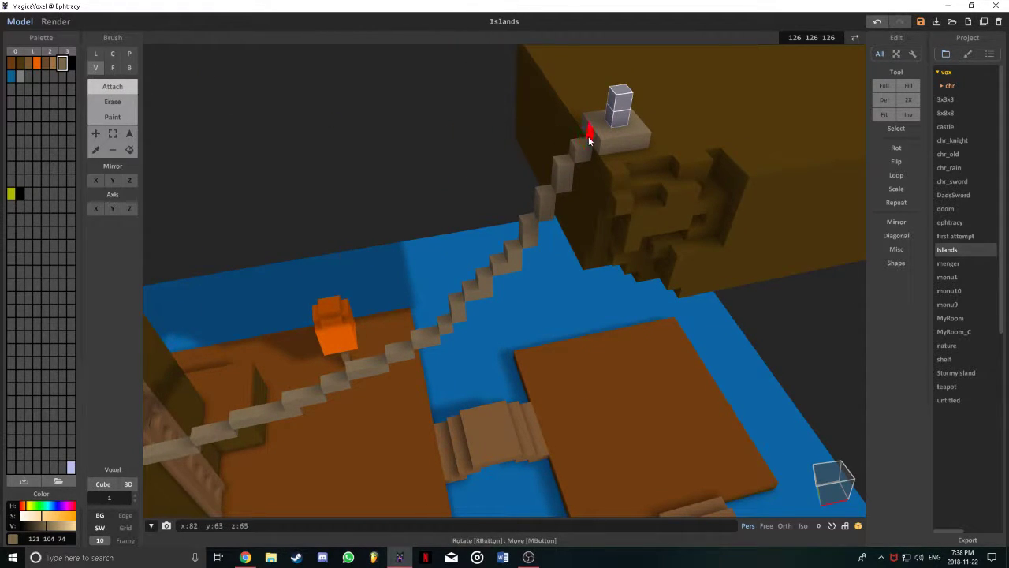
{"action": "key", "text": "n"}
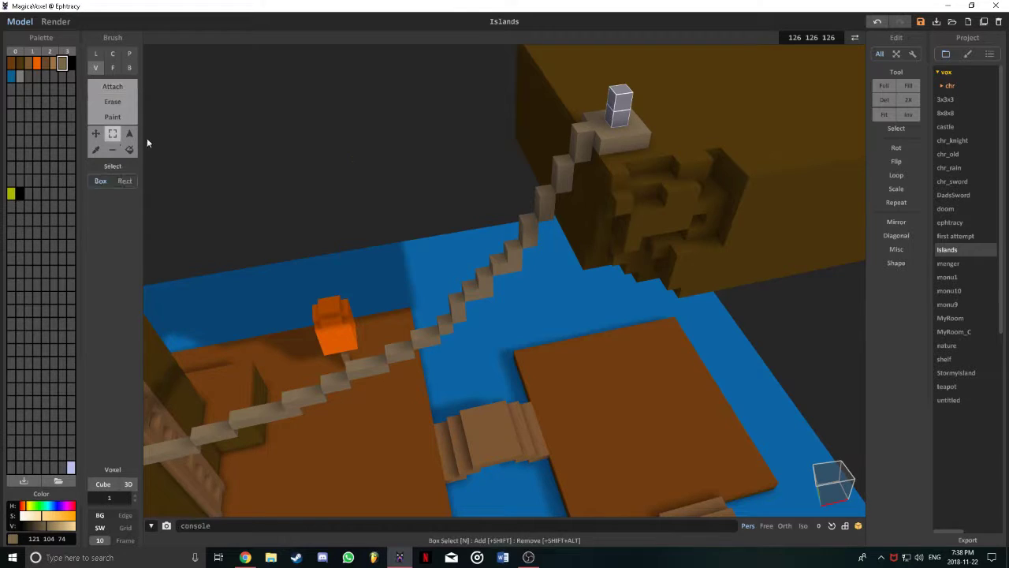
{"action": "left_click", "coordinate": [116, 86]}
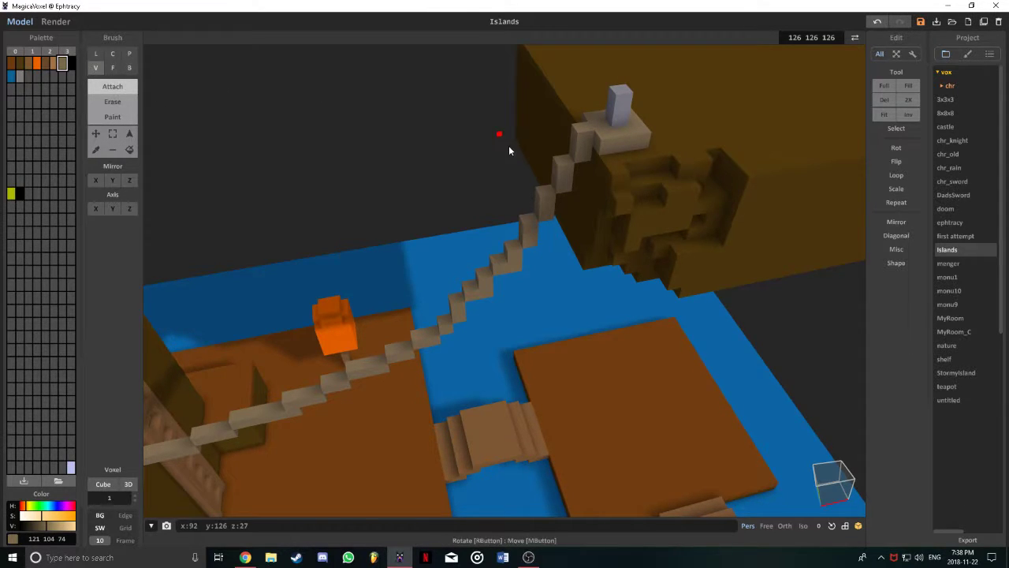
- Pick the brown 109 59 15 from the tower island's top and paint the floating block's whole top face with it
{"action": "right_click_drag", "start_coordinate": [508, 151], "coordinate": [455, 215]}
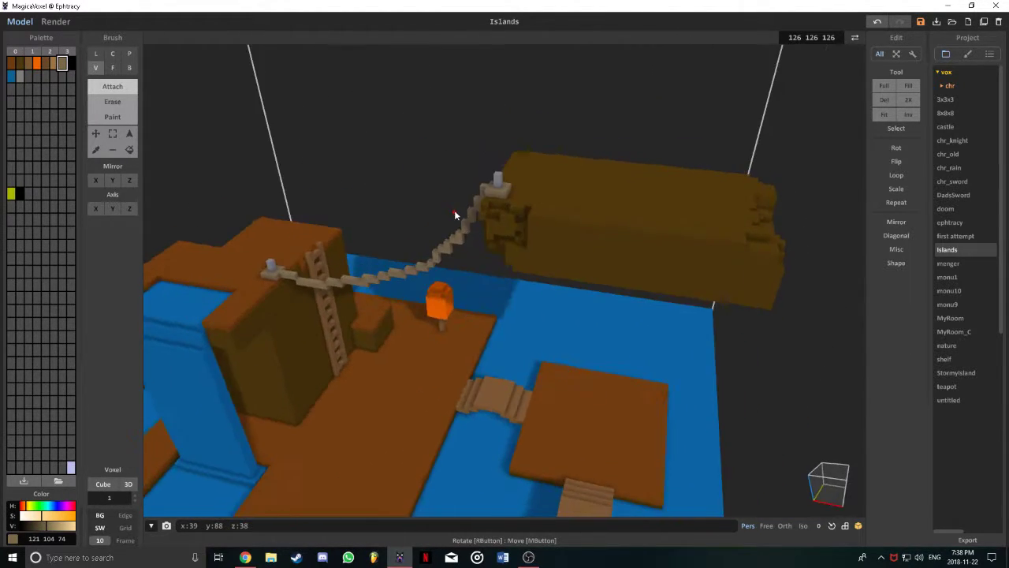
{"action": "left_click", "coordinate": [37, 63]}
{"action": "left_click", "coordinate": [112, 67]}
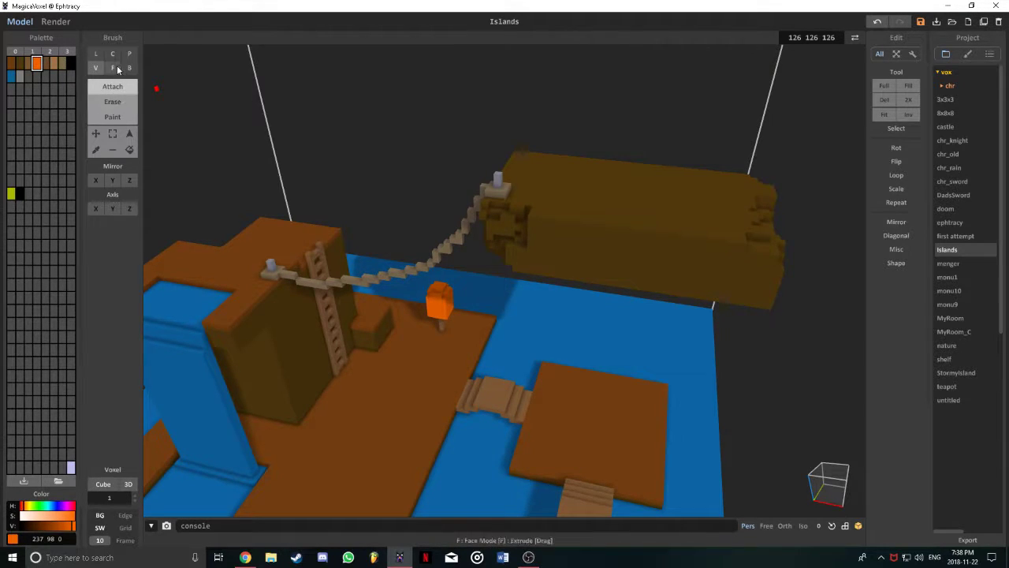
{"action": "left_click", "coordinate": [112, 117]}
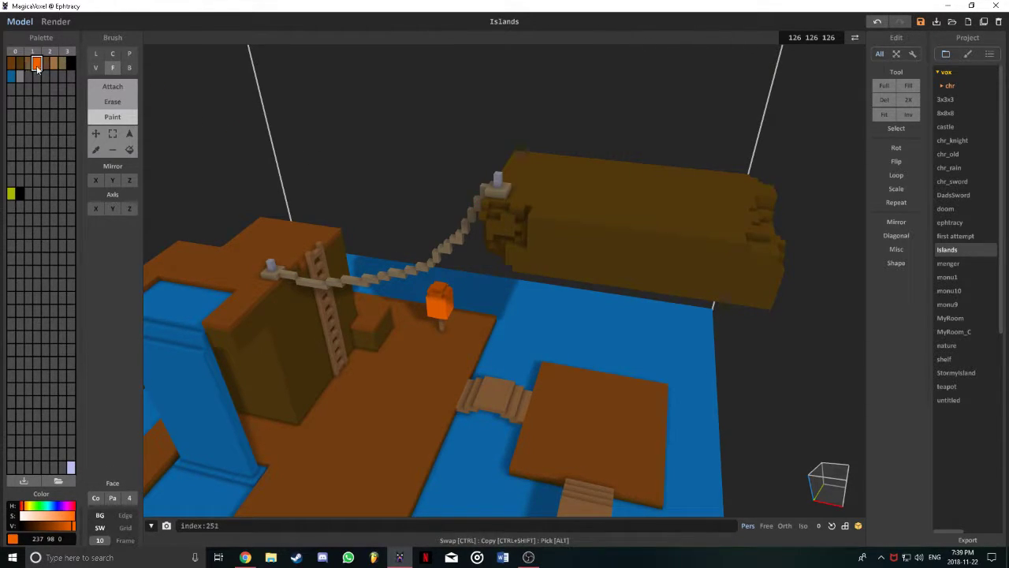
{"action": "left_click", "coordinate": [95, 151]}
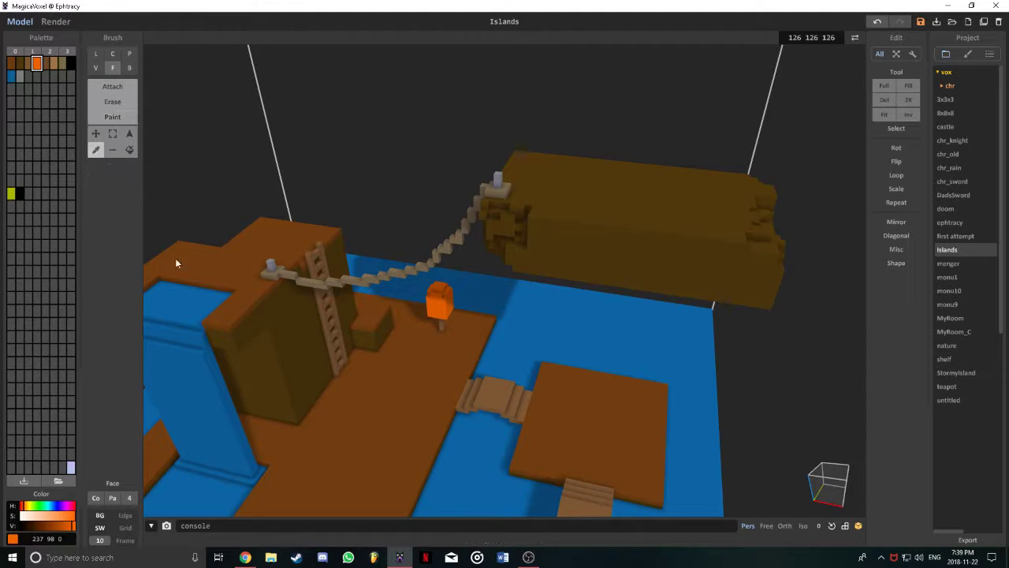
{"action": "left_click", "coordinate": [223, 277]}
{"action": "left_click", "coordinate": [112, 117]}
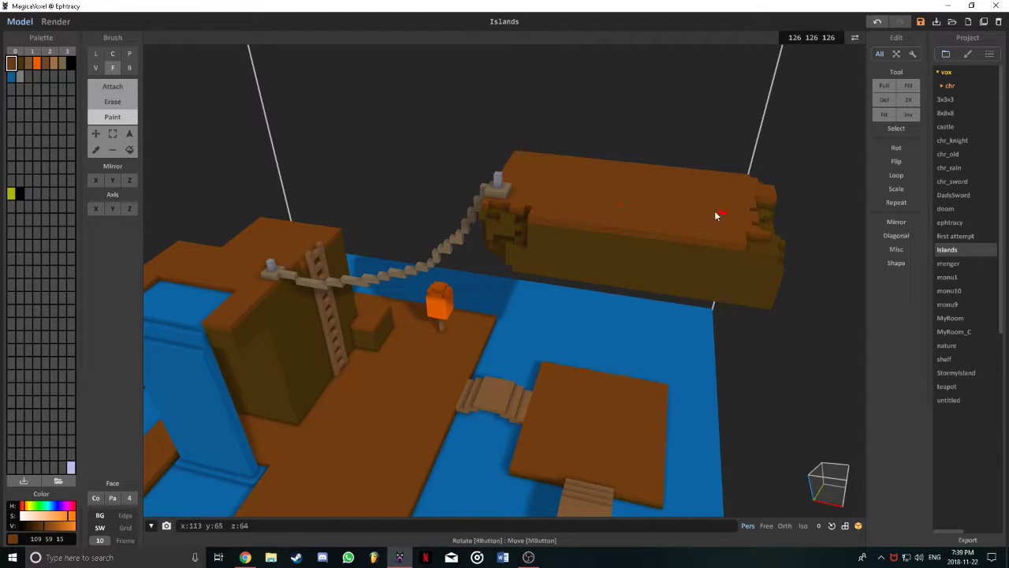
{"action": "mouse_move", "coordinate": [715, 216]}
{"action": "right_mouse_down"}
{"action": "mouse_move", "coordinate": [584, 215]}
{"action": "mouse_move", "coordinate": [499, 198]}
{"action": "mouse_move", "coordinate": [731, 205]}
{"action": "right_mouse_up"}
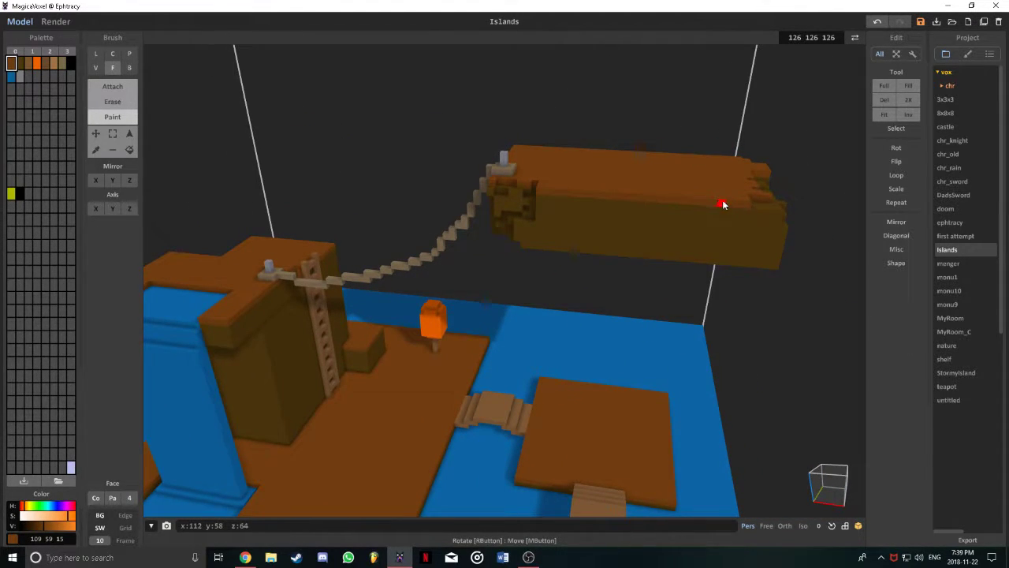
- Pick the brown 121 85 48 from the orange tree's trunk and attach a small square box of it on the floating block's top
{"action": "right_click_drag", "start_coordinate": [592, 287], "coordinate": [512, 315]}
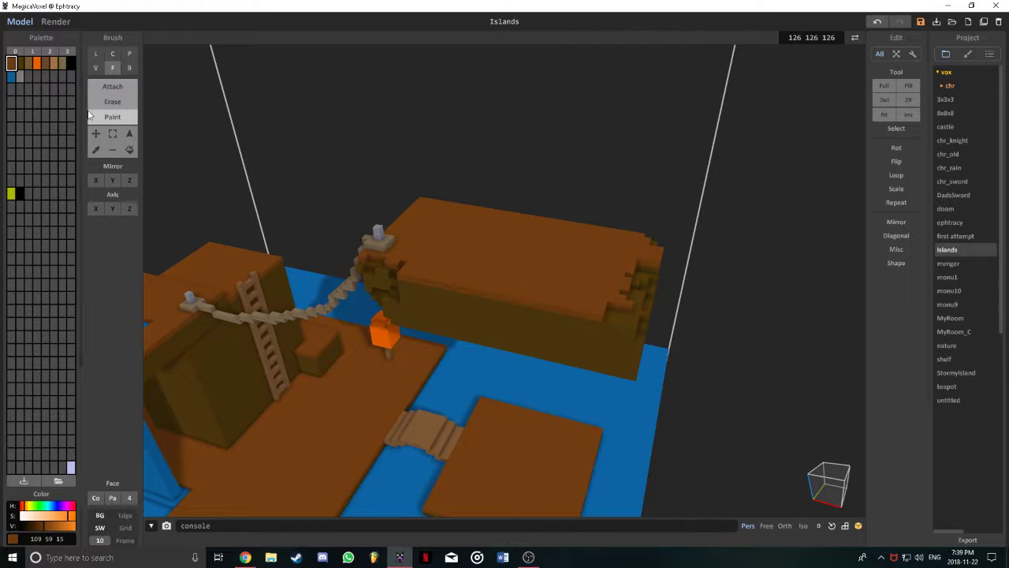
{"action": "left_click", "coordinate": [95, 149]}
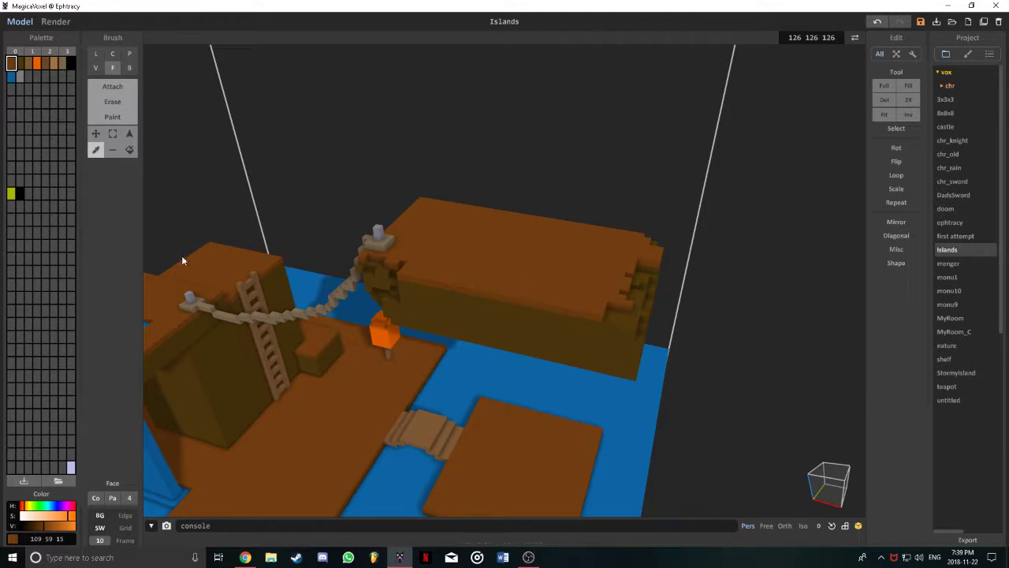
{"action": "left_click", "coordinate": [385, 359], "text": "alt"}
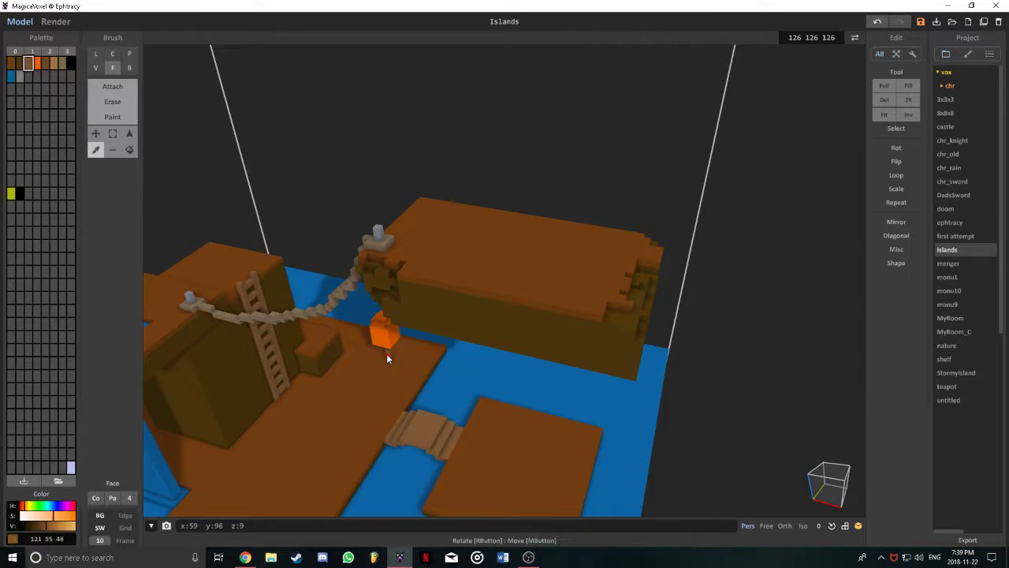
{"action": "left_click", "coordinate": [129, 67]}
{"action": "right_click_drag", "start_coordinate": [447, 201], "coordinate": [503, 297]}
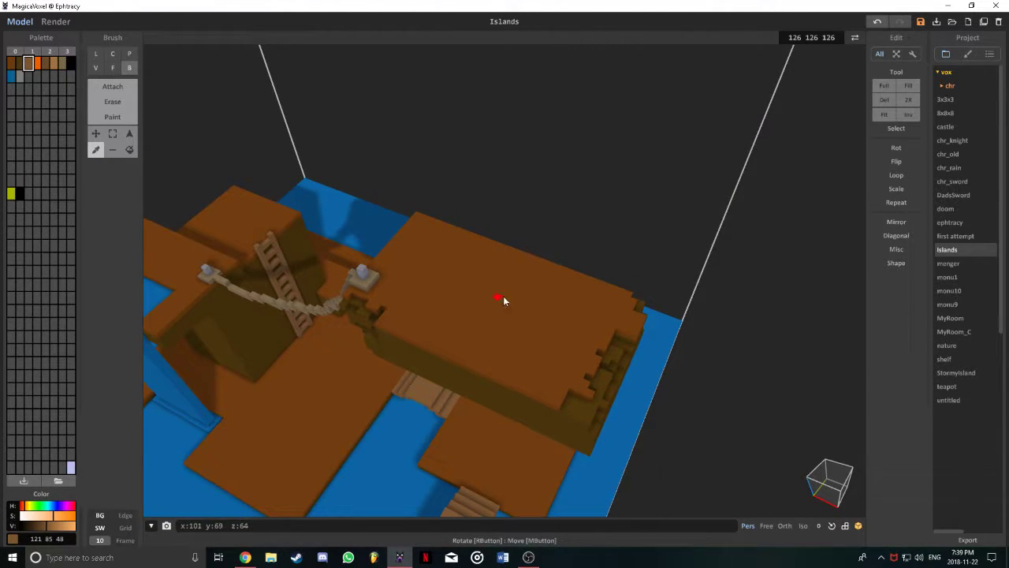
{"action": "left_click", "coordinate": [529, 309], "text": "alt"}
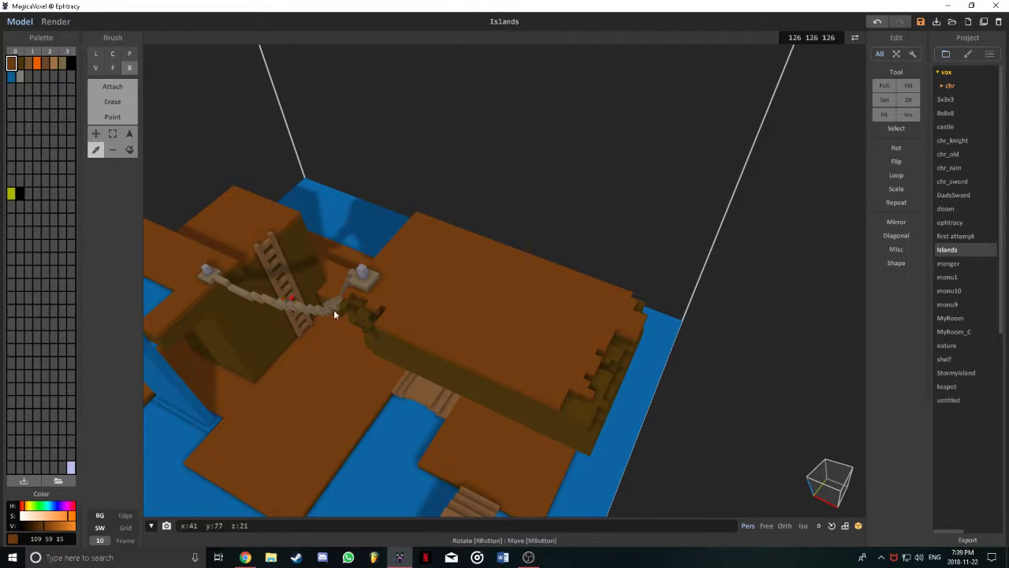
{"action": "right_click_drag", "start_coordinate": [333, 309], "coordinate": [363, 332]}
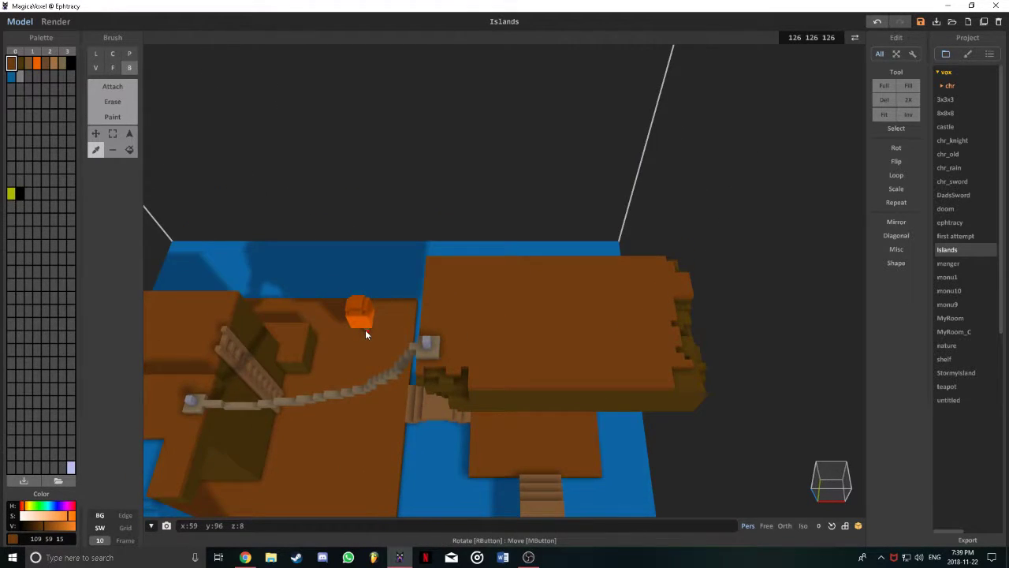
{"action": "left_click", "coordinate": [381, 338], "text": "alt"}
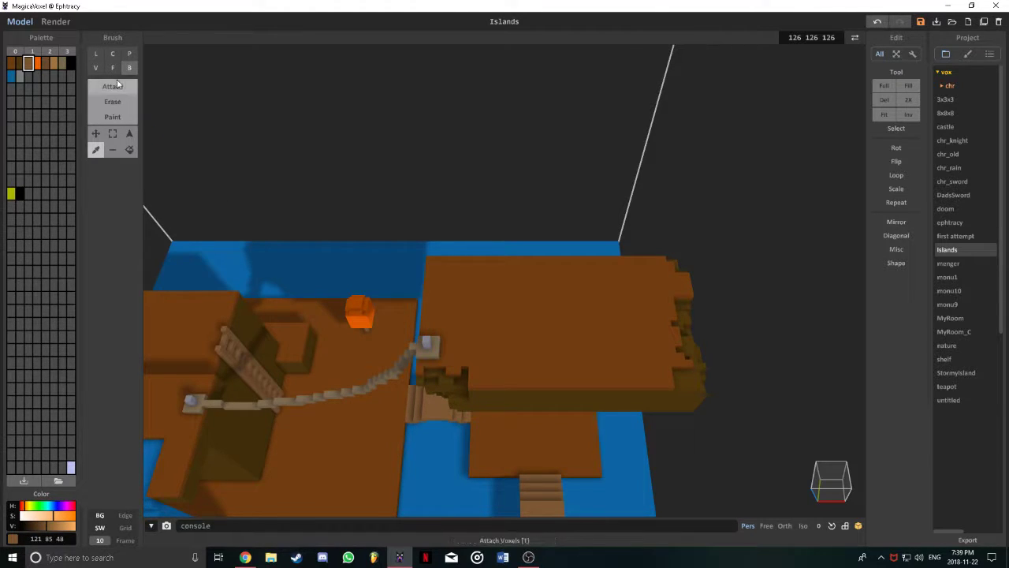
{"action": "right_click_drag", "start_coordinate": [232, 259], "coordinate": [333, 404]}
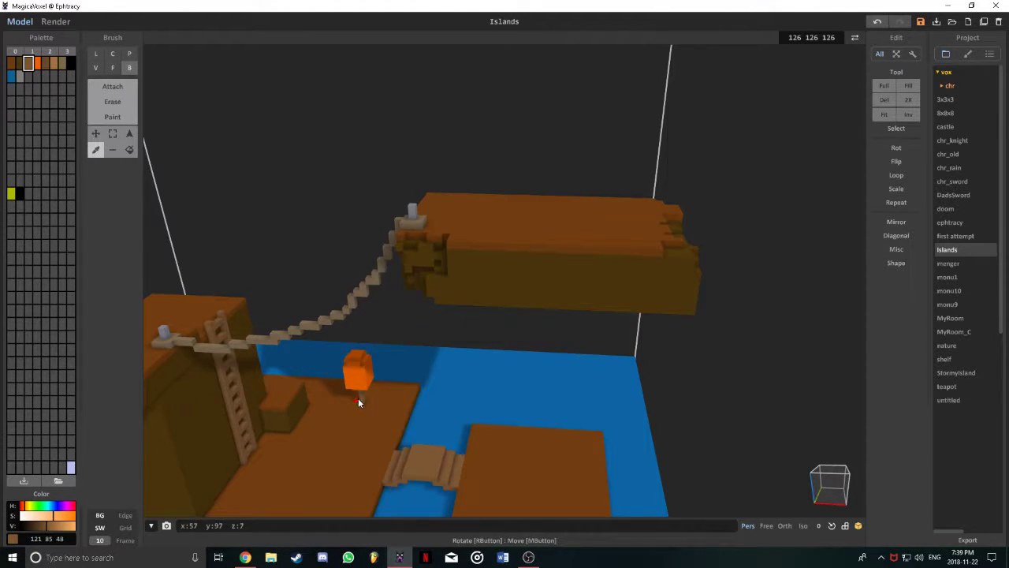
{"action": "left_click", "coordinate": [122, 87]}
{"action": "right_click_drag", "start_coordinate": [440, 184], "coordinate": [557, 286]}
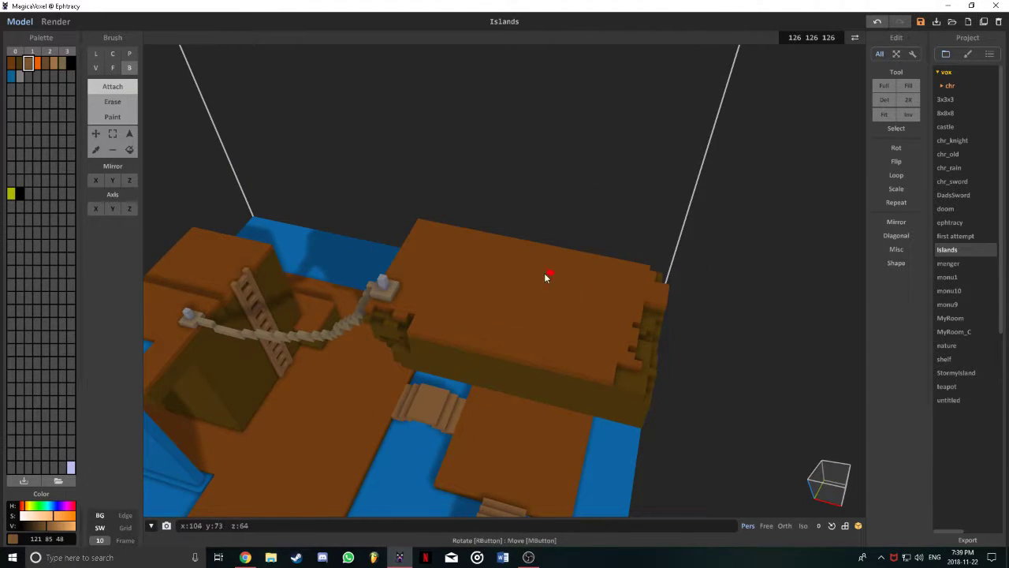
{"action": "left_click_drag", "start_coordinate": [545, 277], "coordinate": [571, 294]}
- Switch to Chrome to read the live chat on the YouTube dashboard and return to MagicaVoxel
{"action": "left_click", "coordinate": [245, 557]}
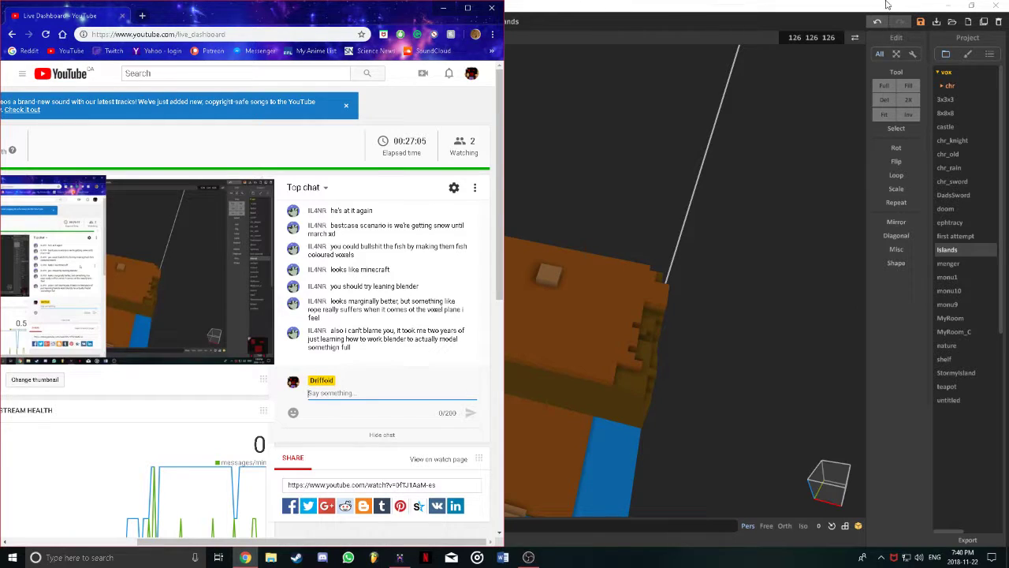
{"action": "left_click", "coordinate": [706, 5]}
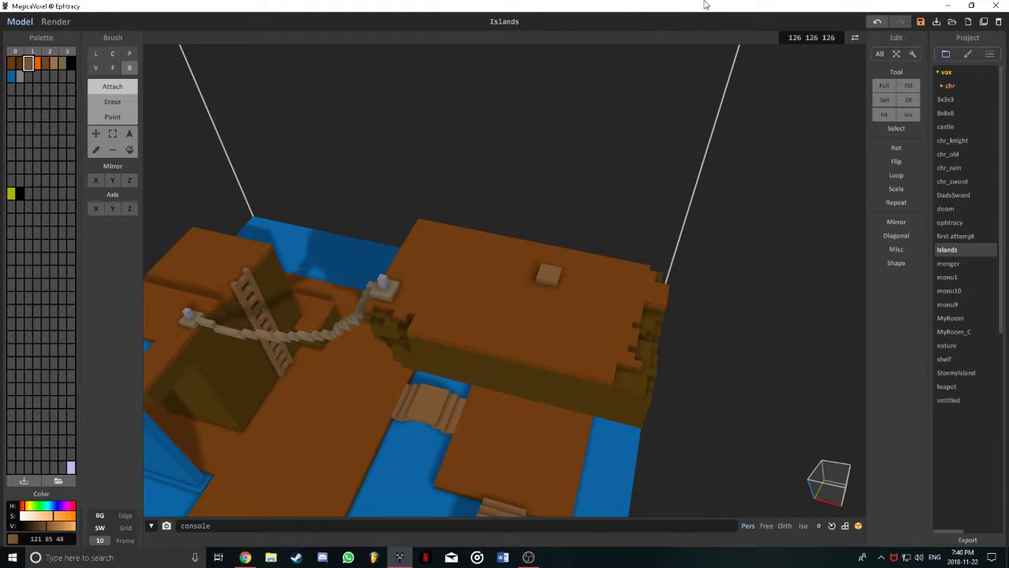
- Extrude the small brown square on the floating block's top upward into a tall tree trunk
{"action": "mouse_move", "coordinate": [503, 238]}
{"action": "right_mouse_down"}
{"action": "mouse_move", "coordinate": [427, 239]}
{"action": "mouse_move", "coordinate": [454, 258]}
{"action": "mouse_move", "coordinate": [481, 312]}
{"action": "mouse_move", "coordinate": [300, 257]}
{"action": "right_mouse_up"}
{"action": "key", "text": "f"}
{"action": "mouse_move", "coordinate": [477, 311]}
{"action": "left_mouse_down"}
{"action": "mouse_move", "coordinate": [478, 275]}
{"action": "mouse_move", "coordinate": [485, 294]}
{"action": "left_mouse_up"}
{"action": "right_click_drag", "start_coordinate": [484, 293], "coordinate": [507, 292]}
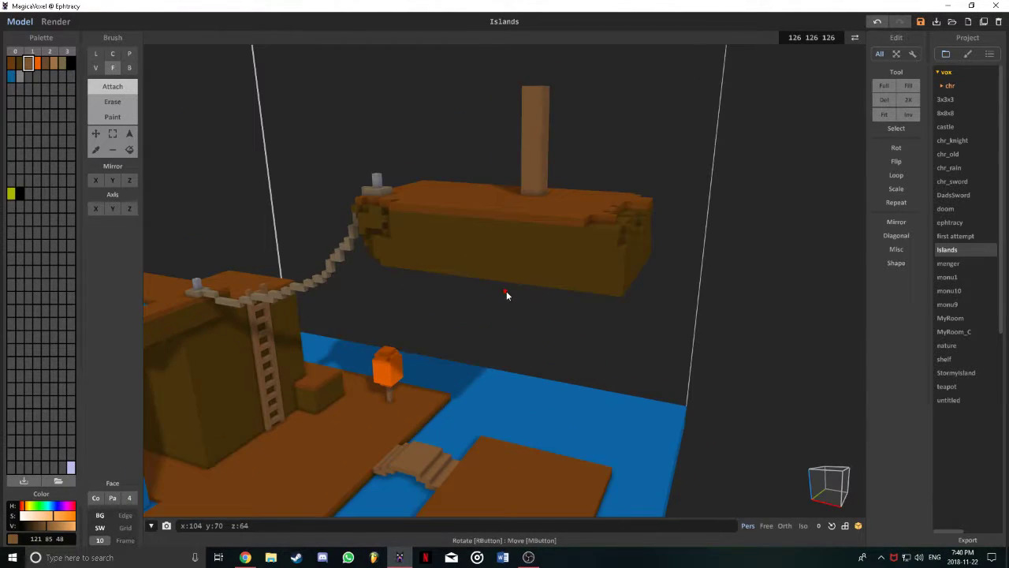
- Switch to Chrome and open the YouTube home page in a new tab
{"action": "left_click", "coordinate": [245, 557]}
{"action": "left_click", "coordinate": [142, 16]}
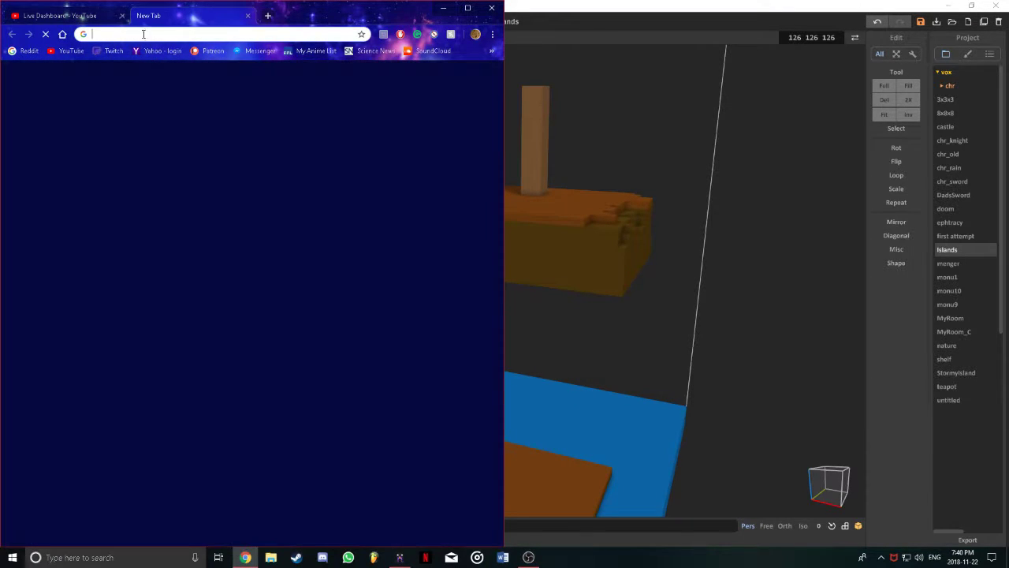
{"action": "left_click", "coordinate": [79, 53]}
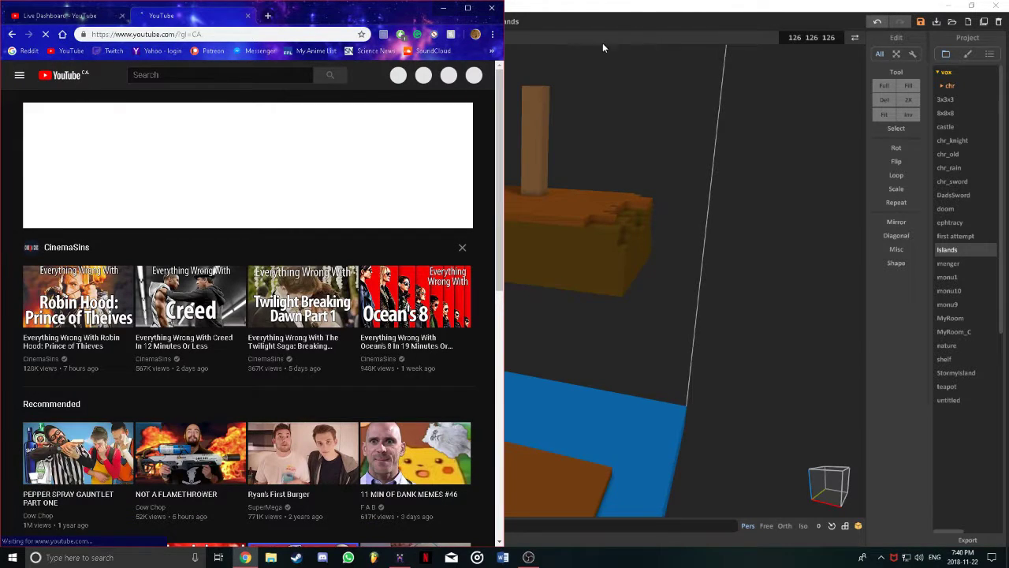
- Expand the full list of YouTube subscriptions and look through the subscribed channels
{"action": "left_click", "coordinate": [19, 77]}
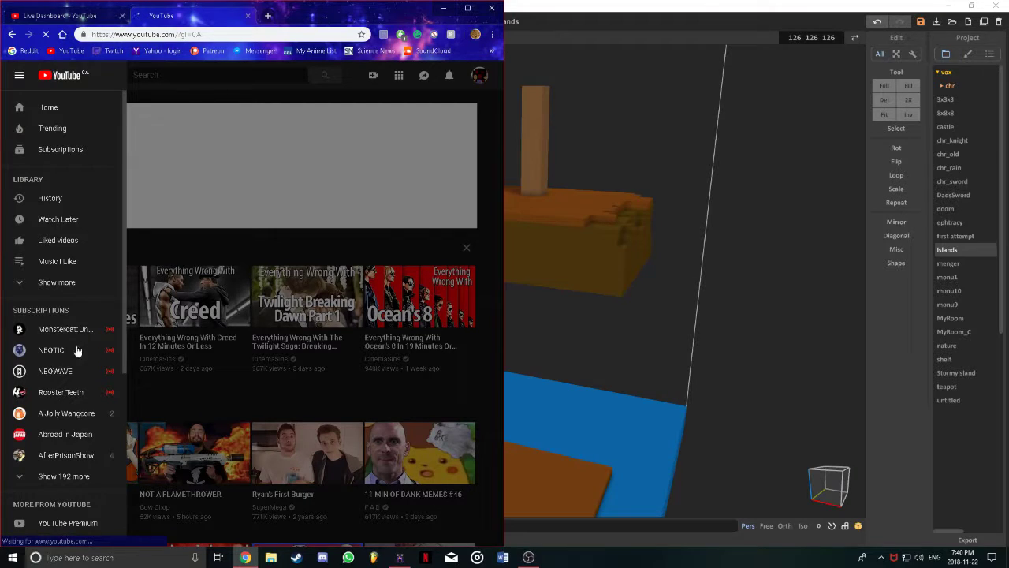
{"action": "scroll", "coordinate": [75, 339], "scroll_direction": "down", "scroll_amount": 3}
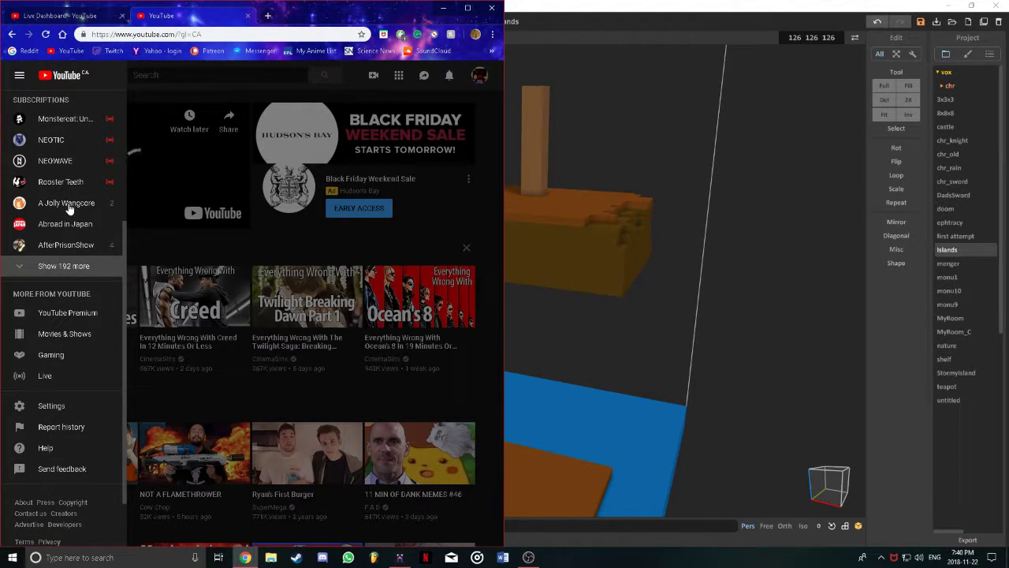
{"action": "left_click", "coordinate": [110, 251]}
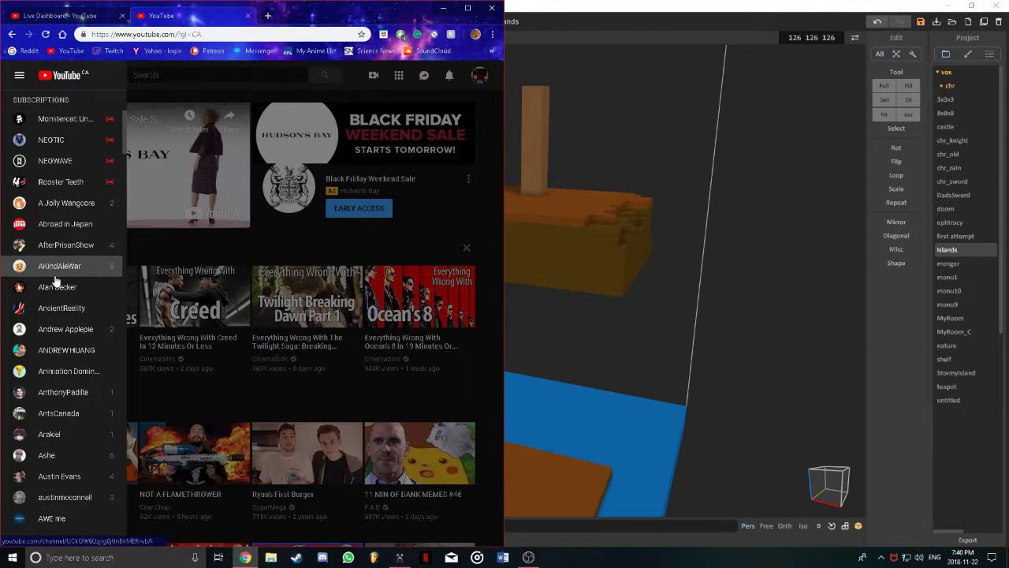
{"action": "scroll", "coordinate": [61, 345], "scroll_direction": "down", "scroll_amount": 2}
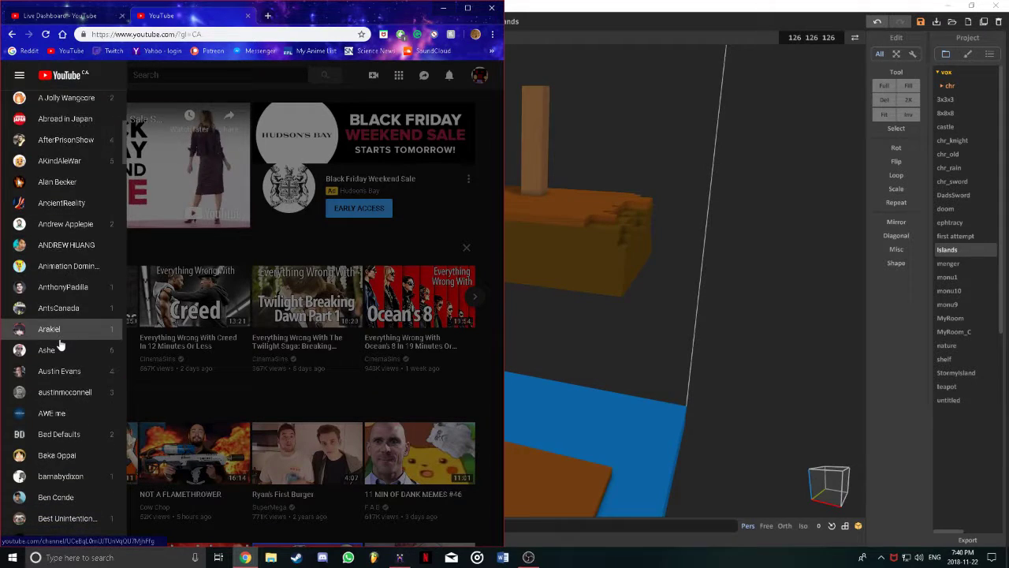
{"action": "scroll", "coordinate": [69, 414], "scroll_direction": "down", "scroll_amount": 1}
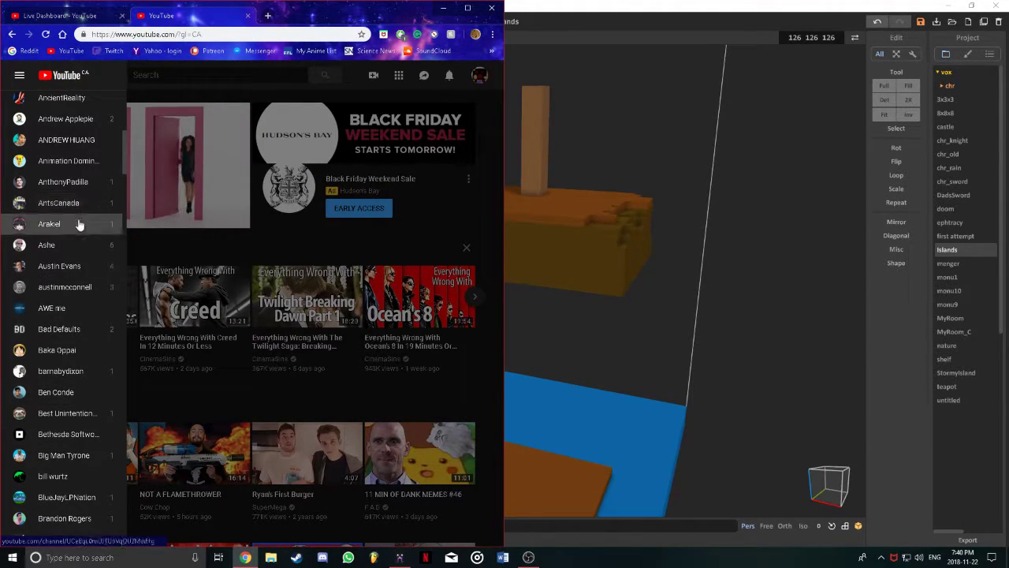
{"action": "scroll", "coordinate": [75, 244], "scroll_direction": "up", "scroll_amount": 3}
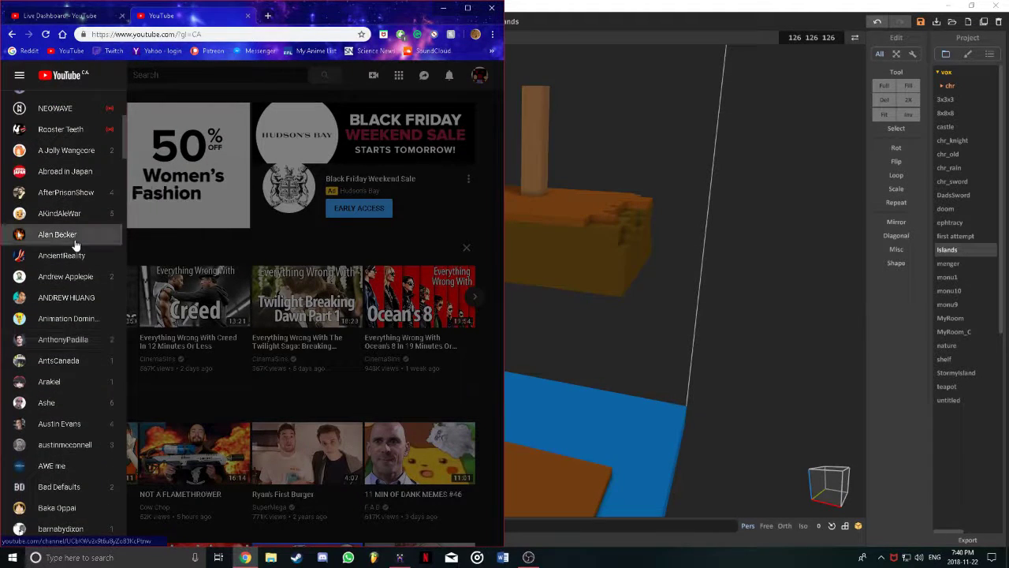
{"action": "scroll", "coordinate": [76, 245], "scroll_direction": "down", "scroll_amount": 3}
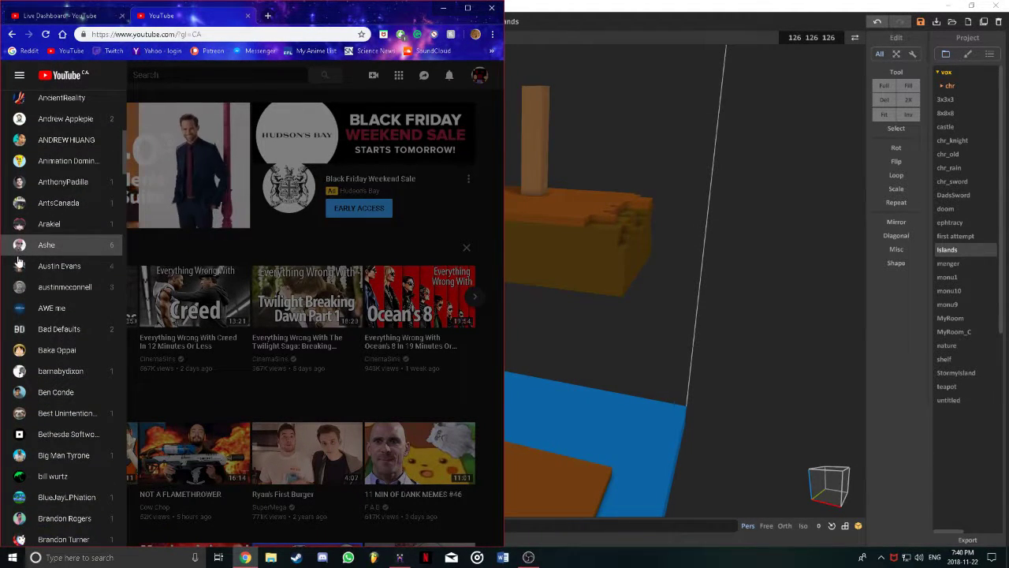
{"action": "scroll", "coordinate": [19, 261], "scroll_direction": "down", "scroll_amount": 6}
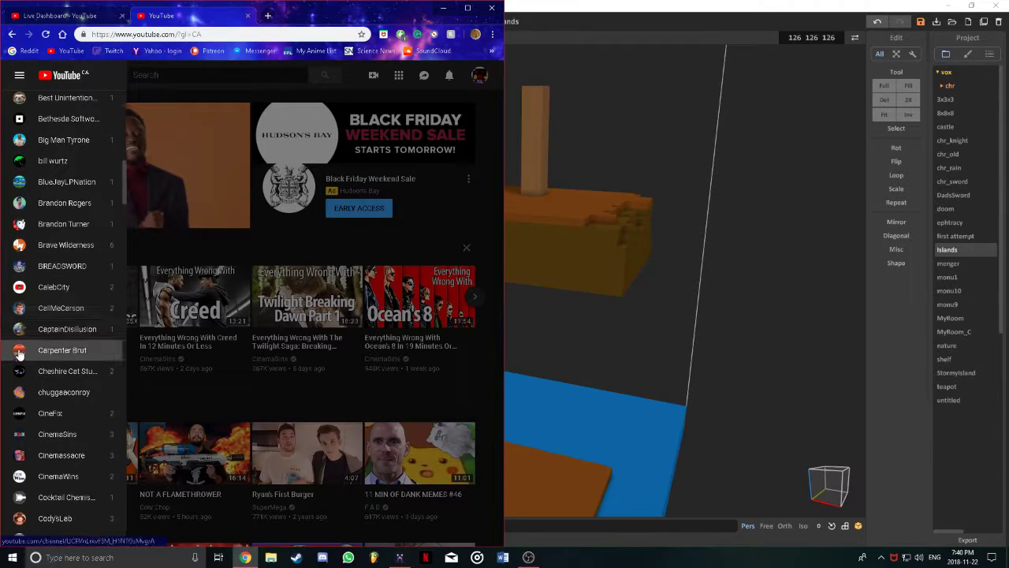